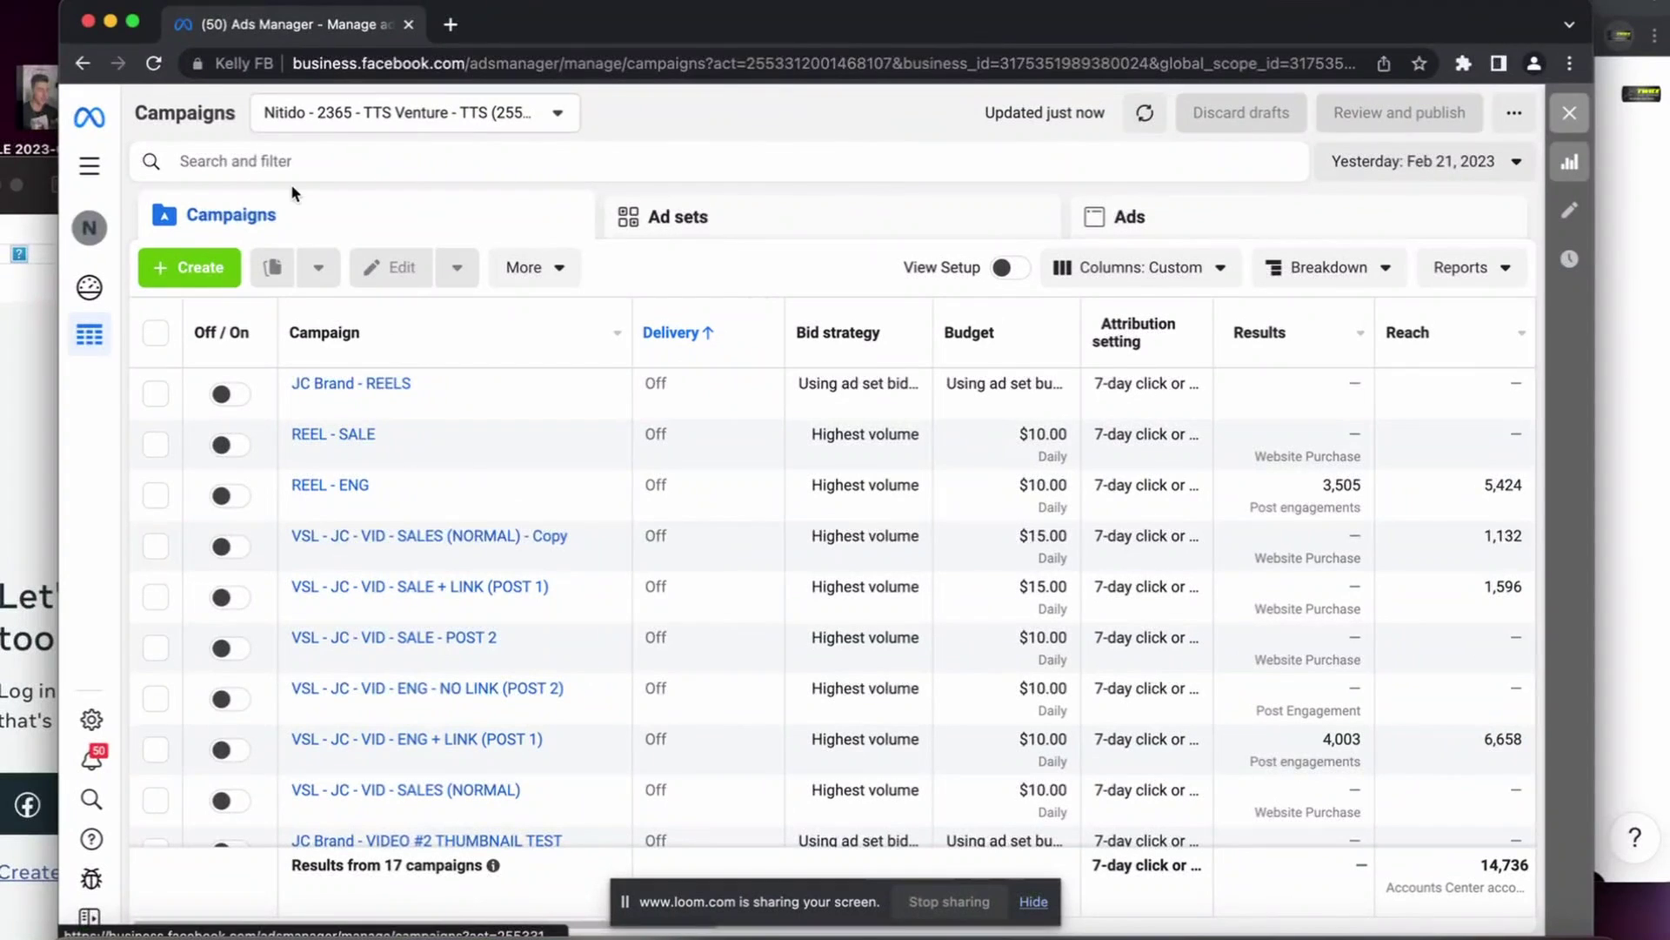
Move the Meta business login window aside and hide it to get back to Ads Manager.
key(super+Tab)
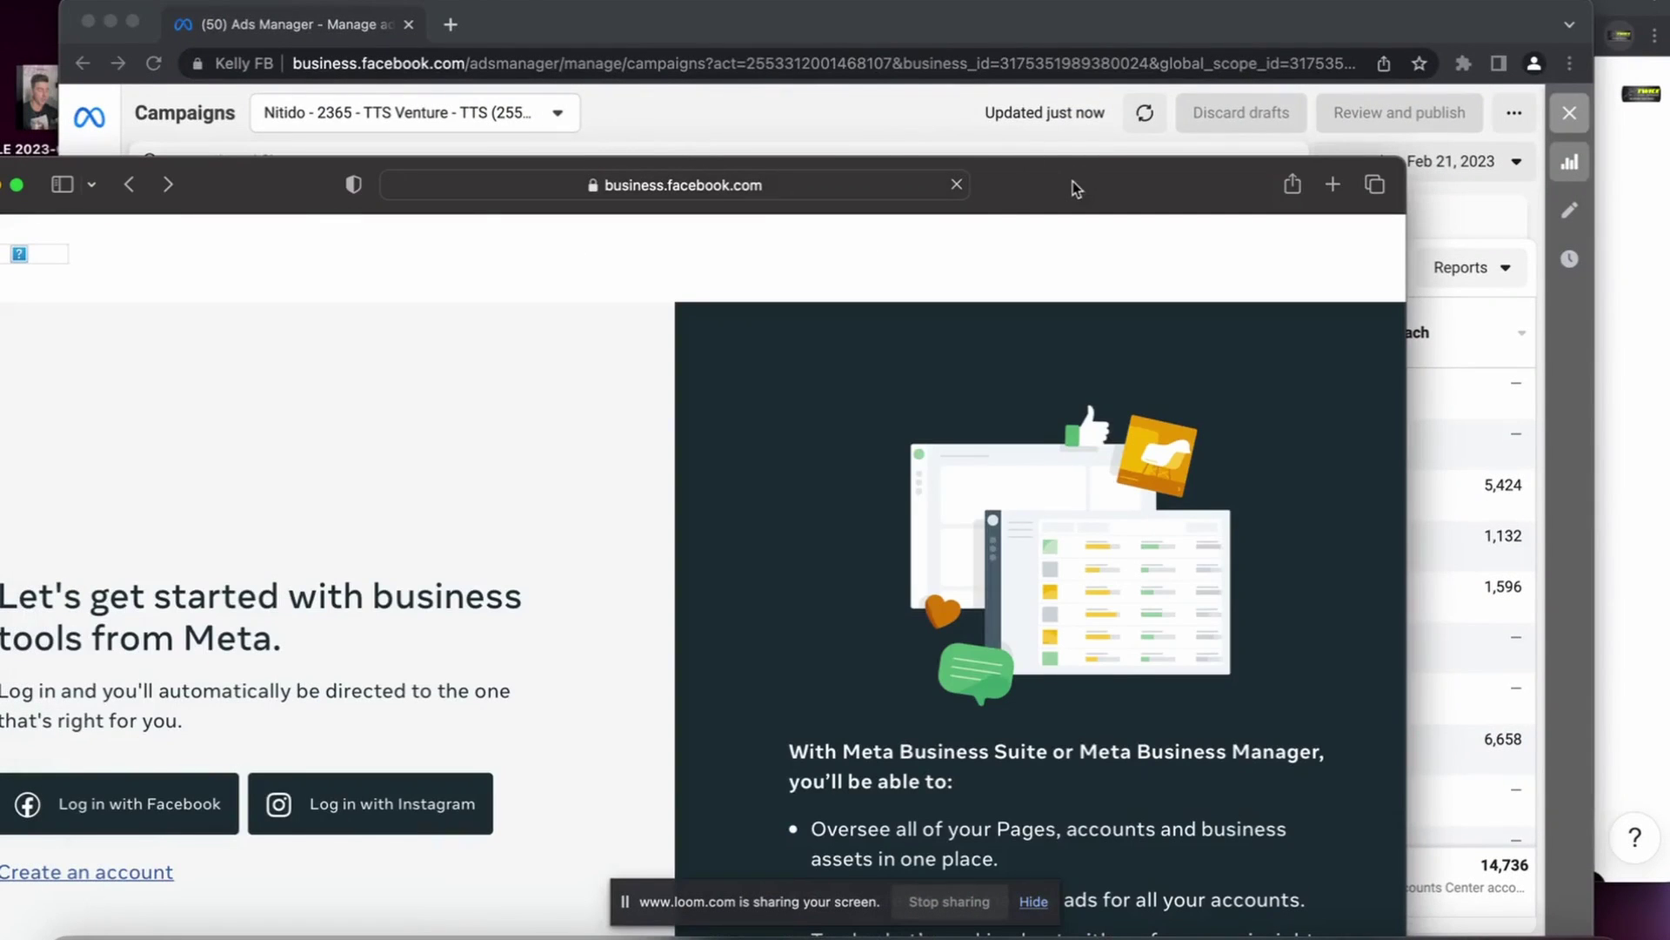
mouse_move(1073, 181)
mouse_down()
mouse_move(1187, 58)
mouse_move(1160, 208)
mouse_move(1176, 132)
mouse_move(1139, 195)
mouse_up()
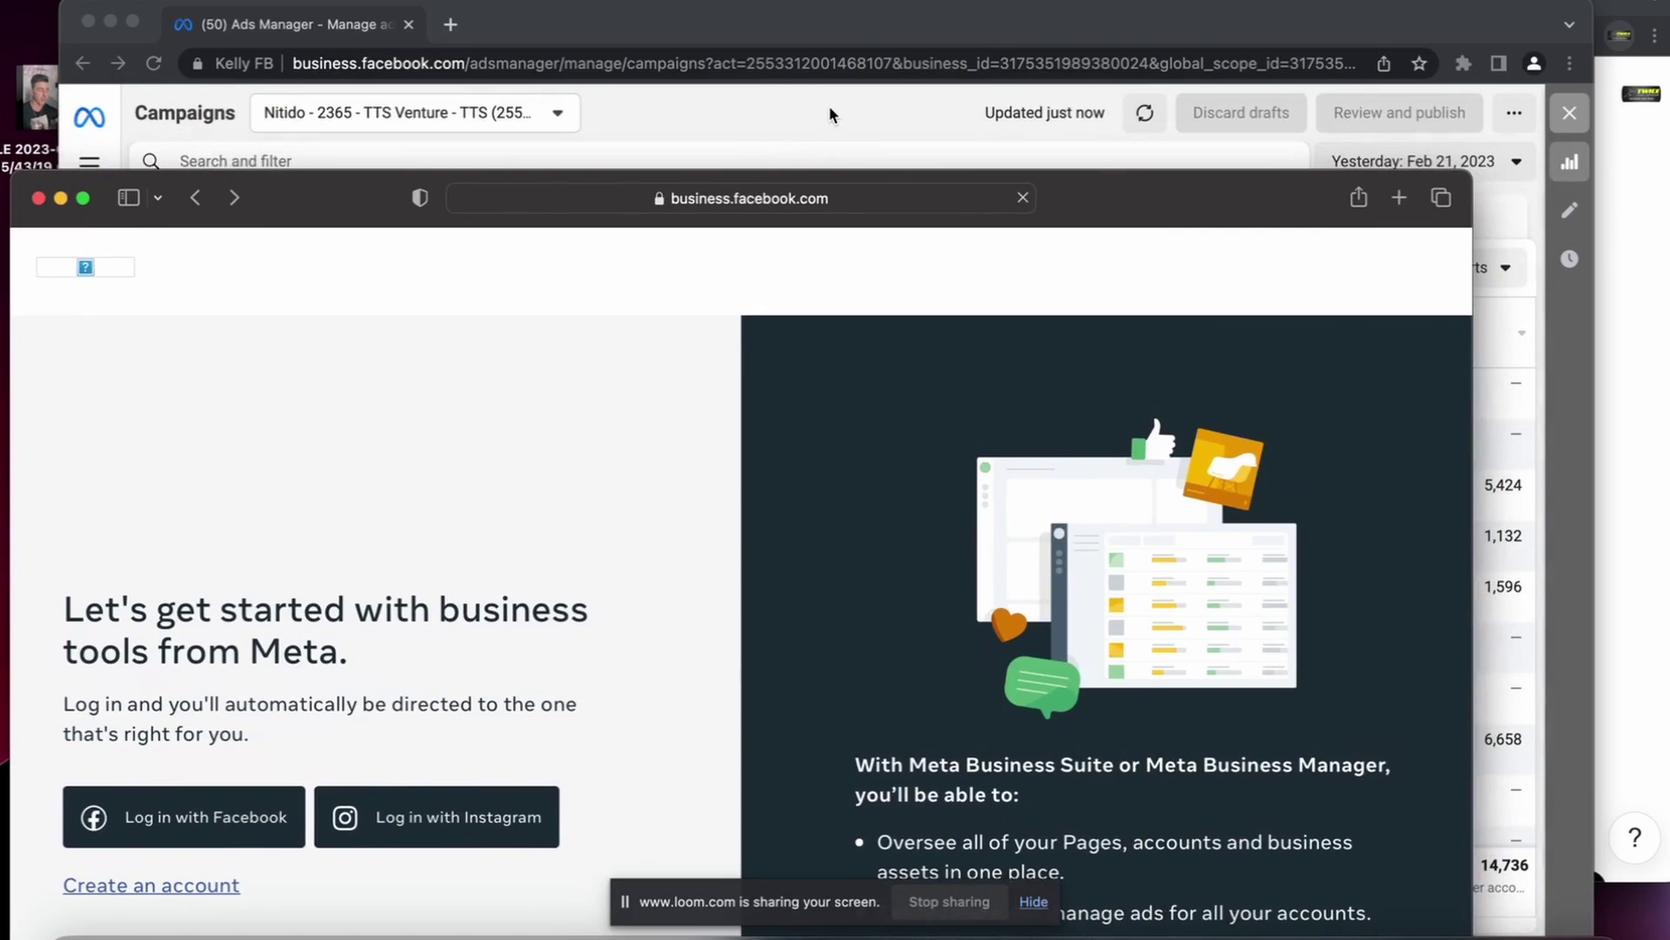
key(super+h)
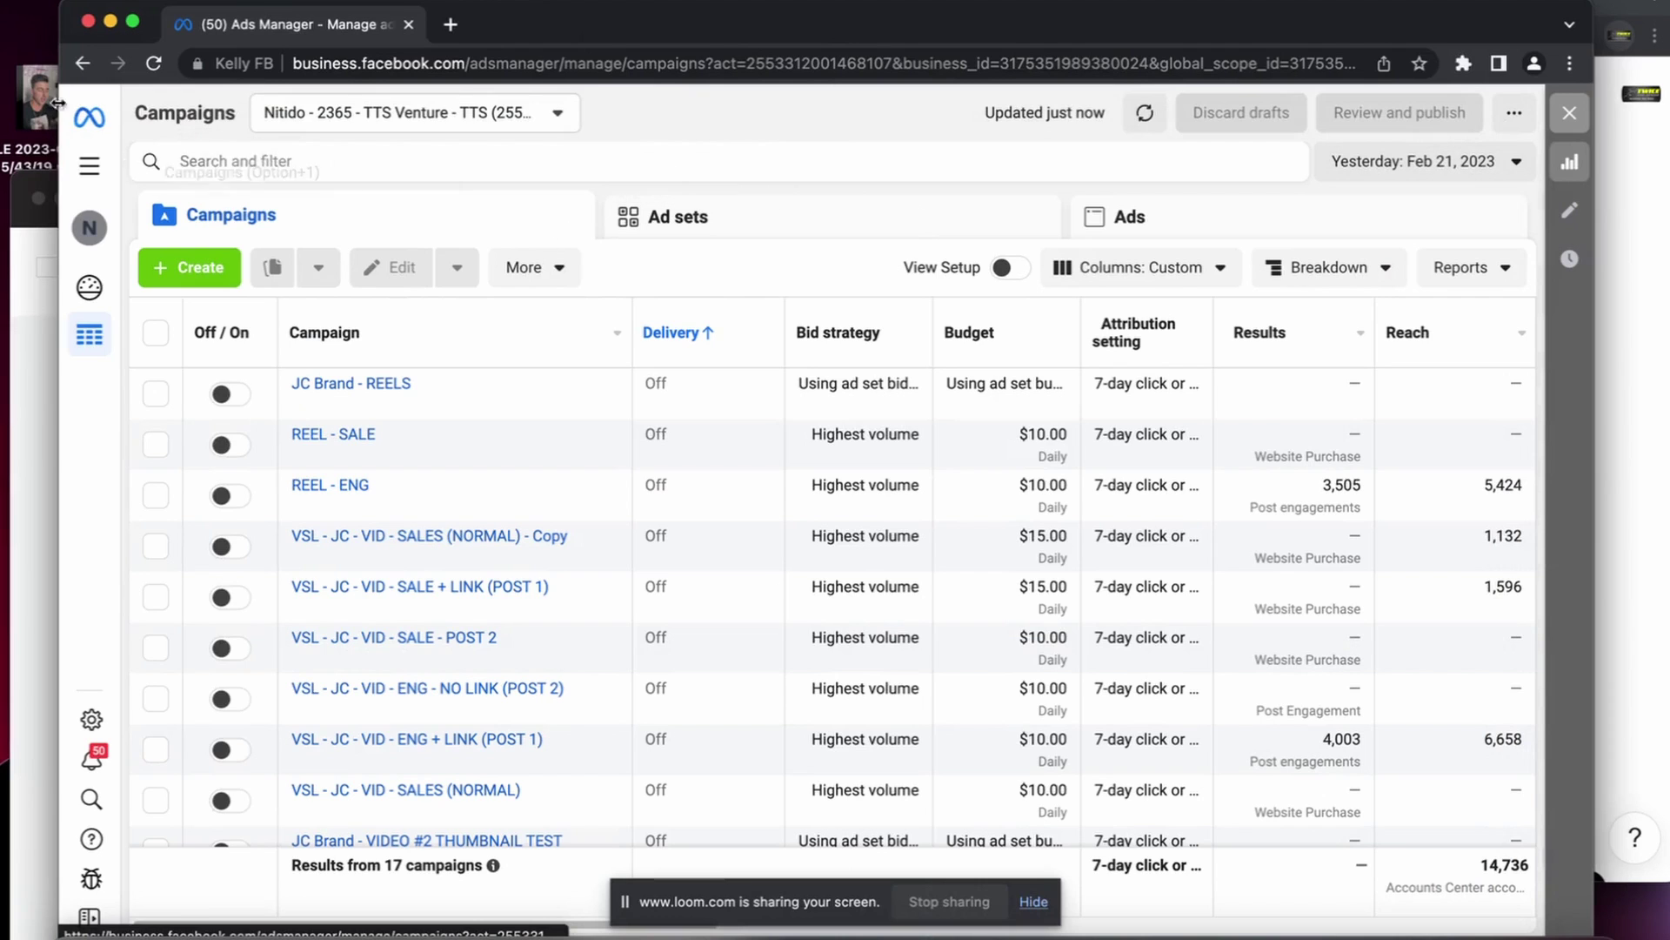
click(24, 16)
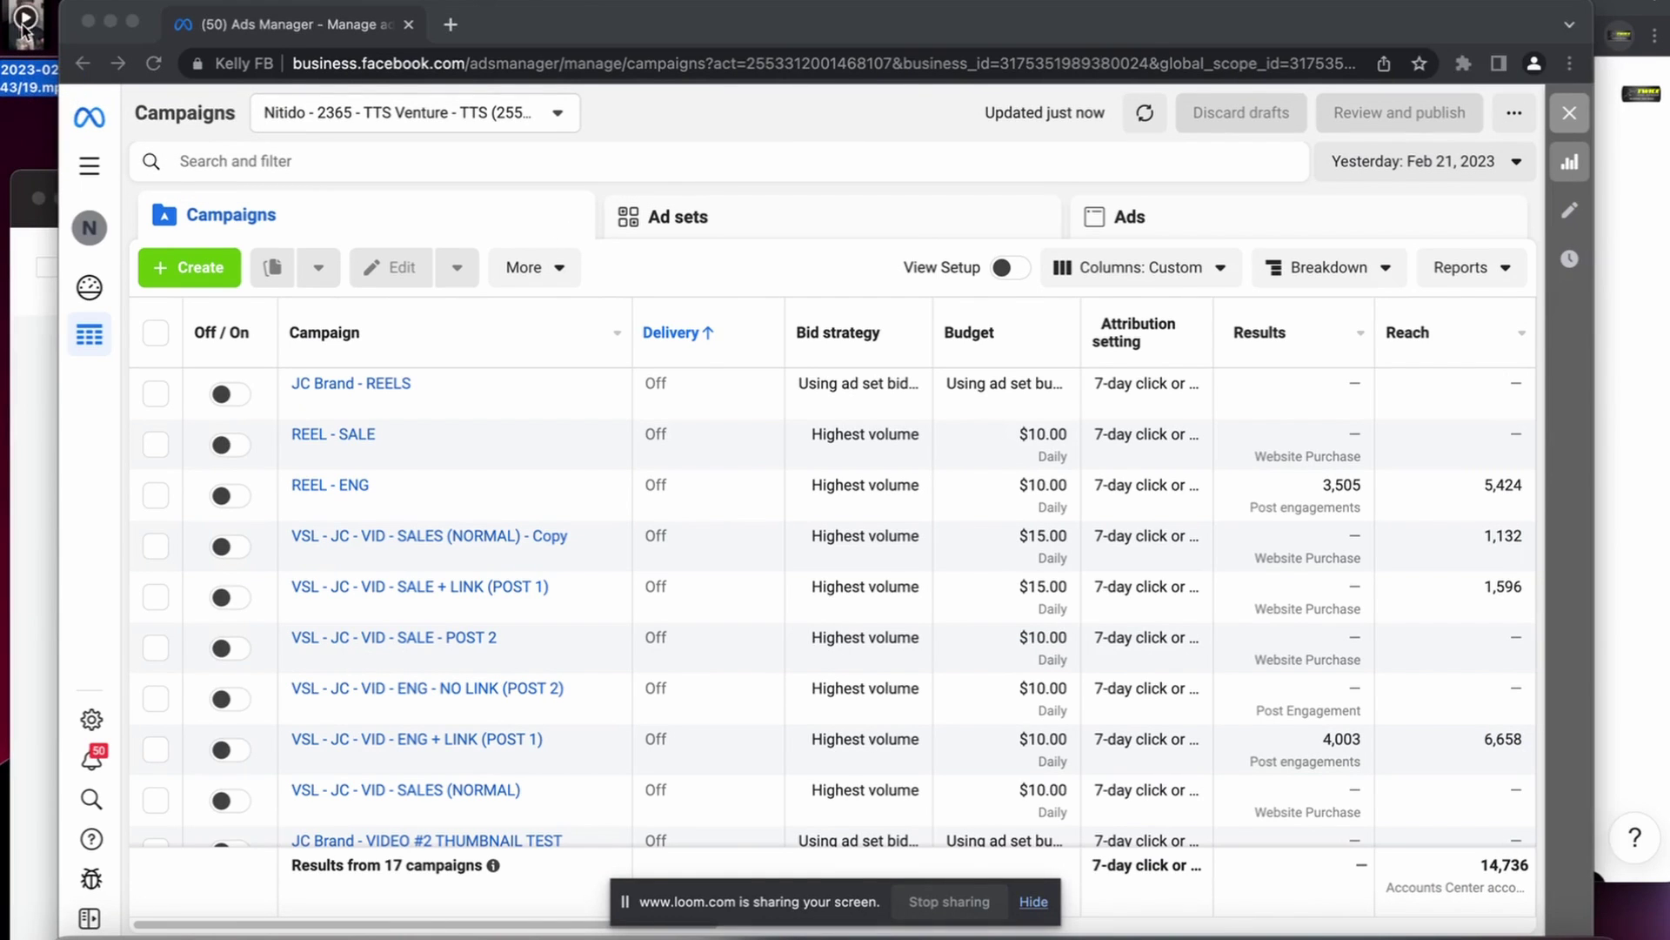
click(220, 269)
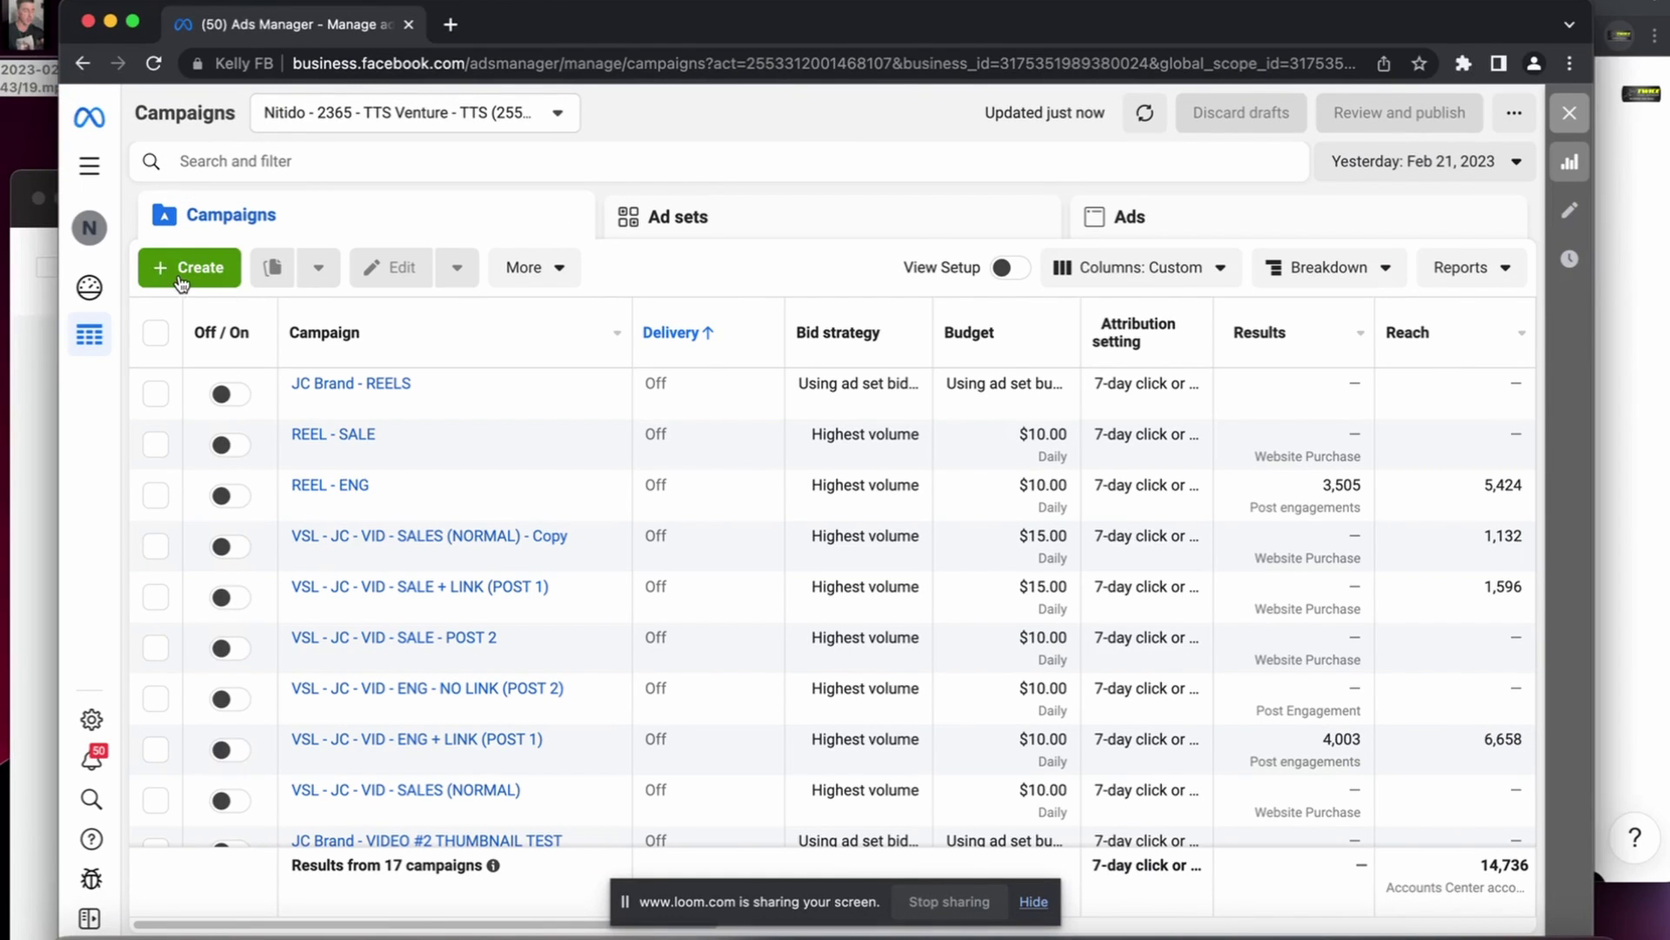
Create a Traffic campaign named 'SELFIE VIDEO - YT VID TEST' and copy that name.
click(179, 280)
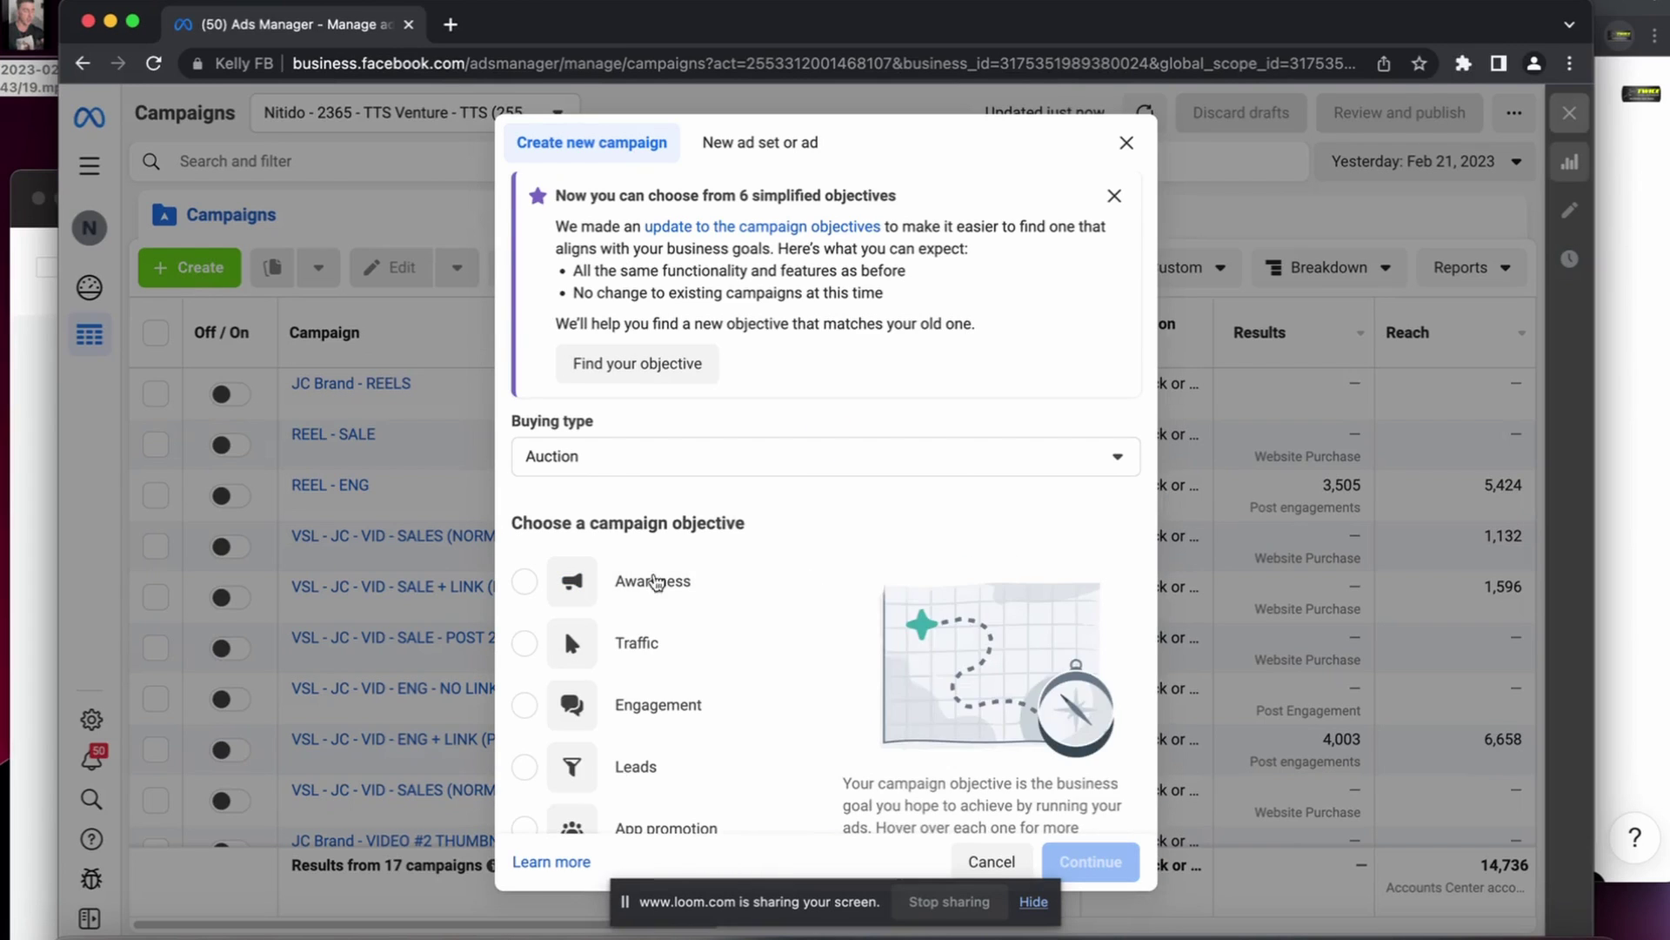
scroll(823, 659, down, 3)
scroll(824, 659, down, 2)
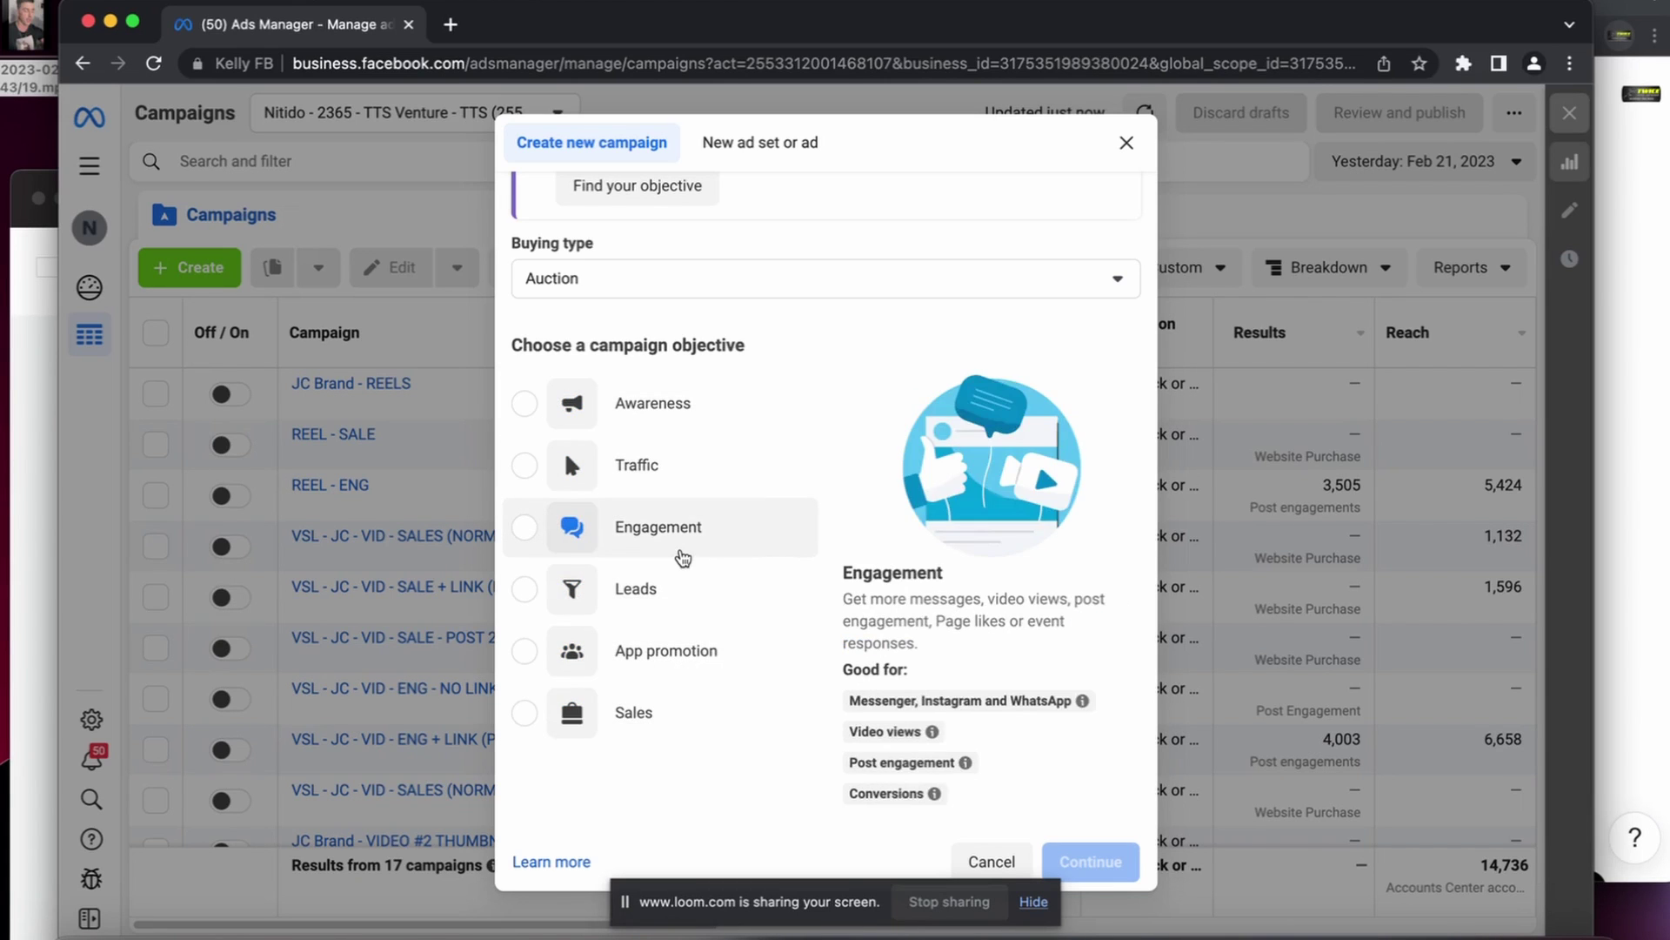
click(647, 467)
click(1091, 862)
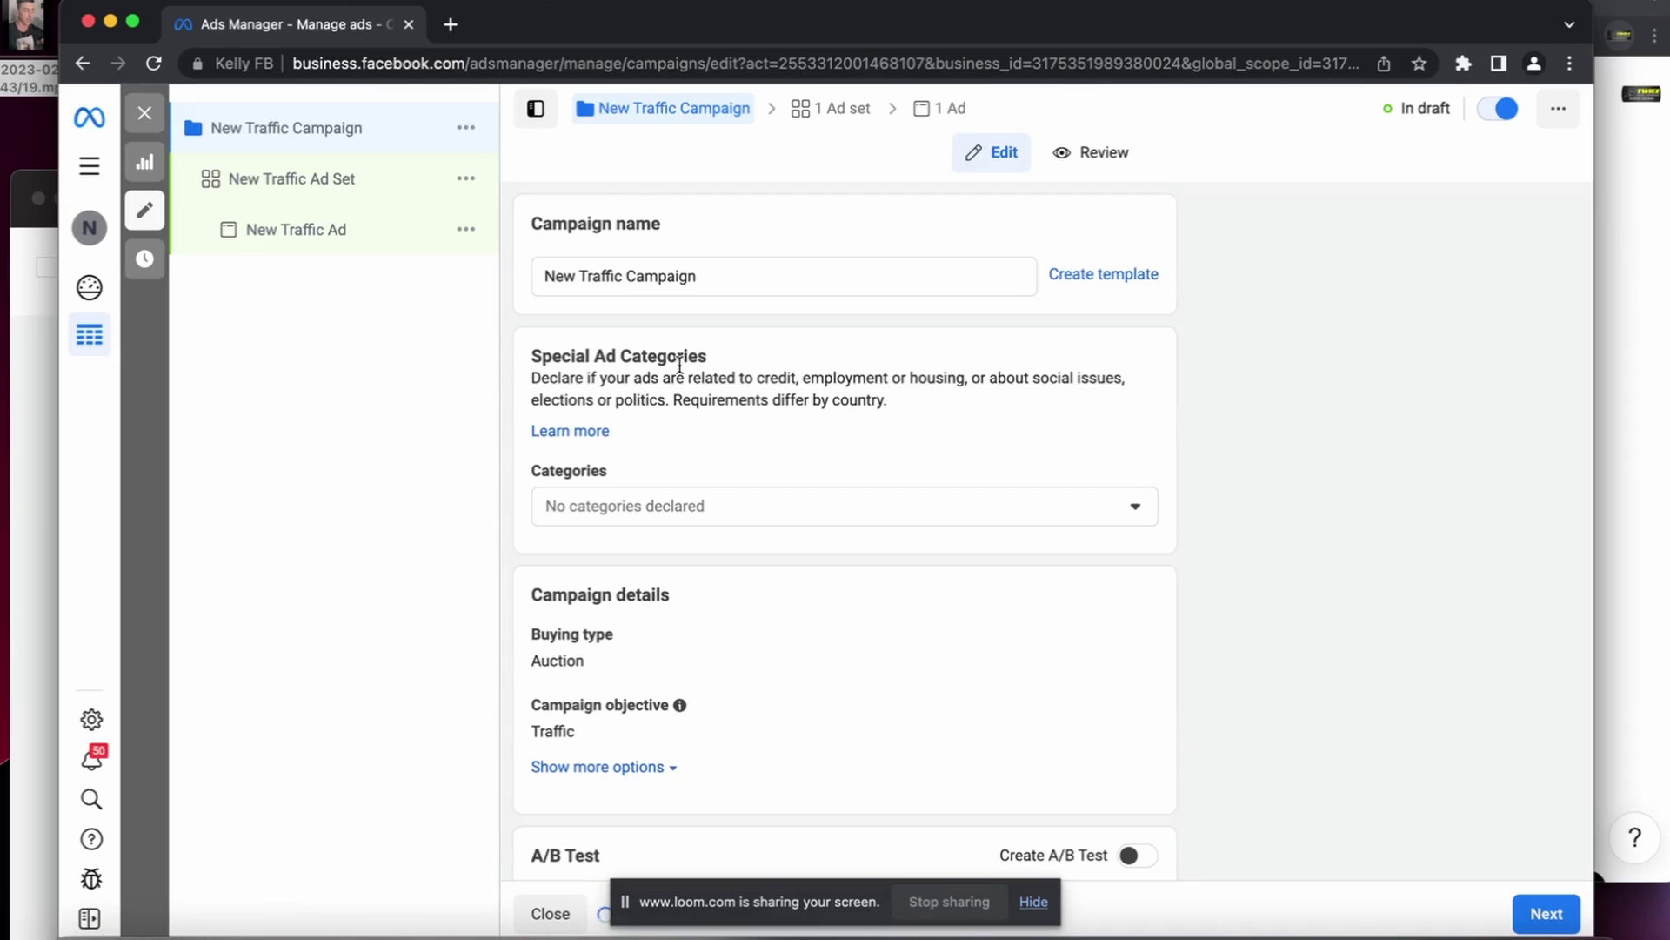
click(632, 275)
key(super+a)
text(S)
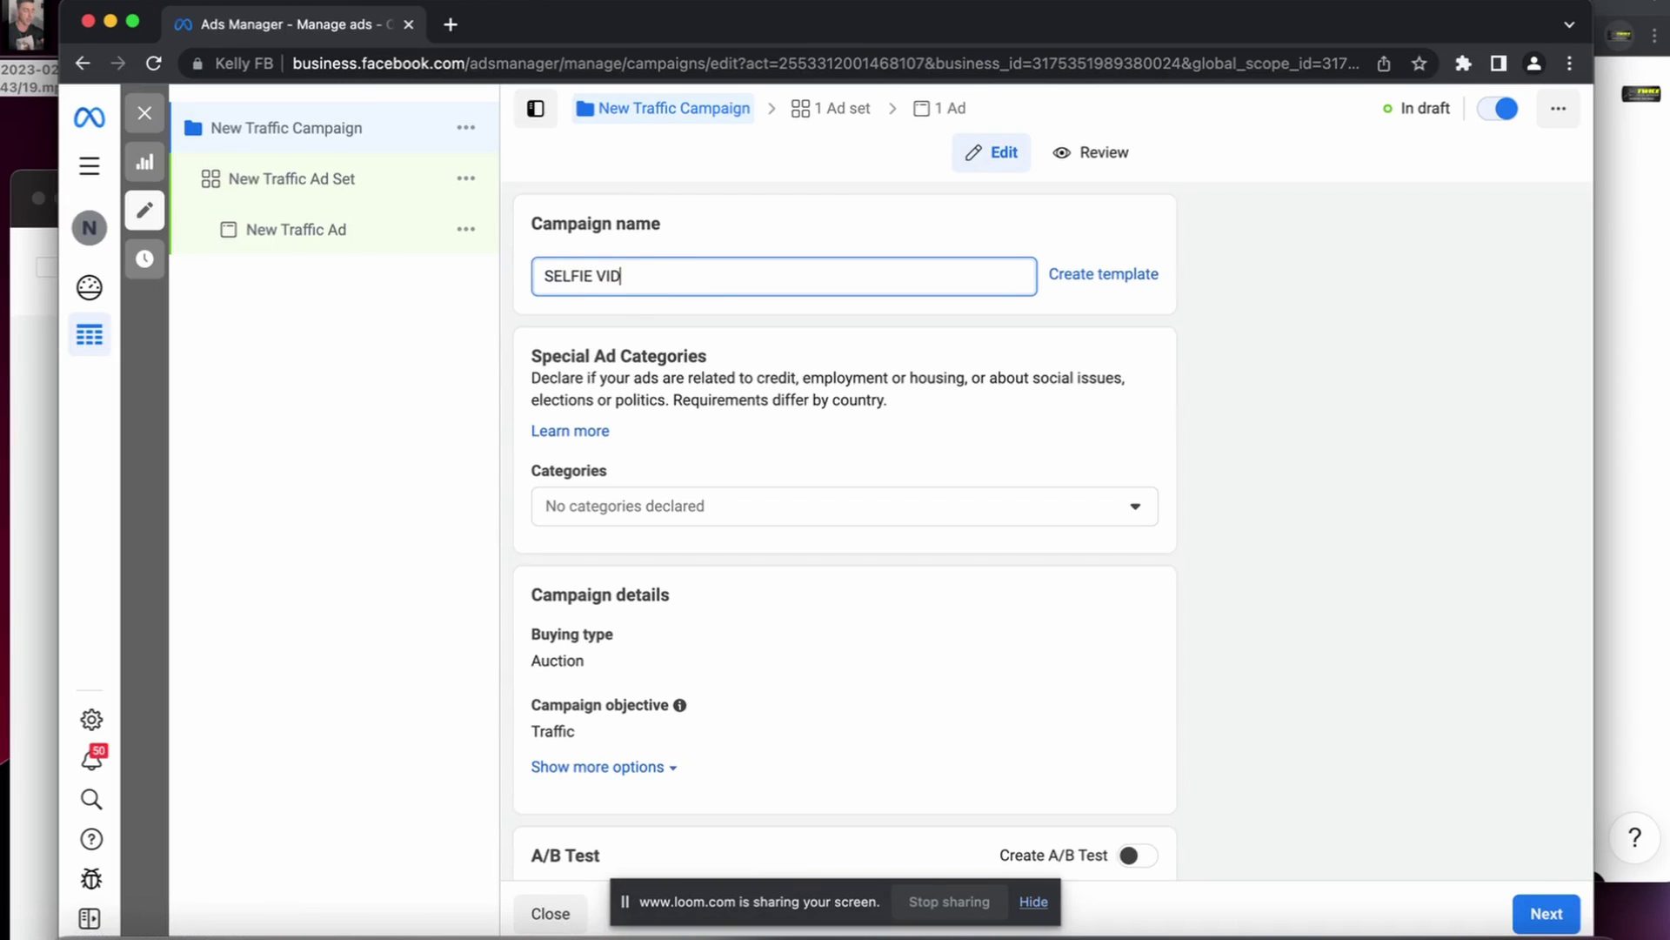
text(YT )
text(VIDTEST)
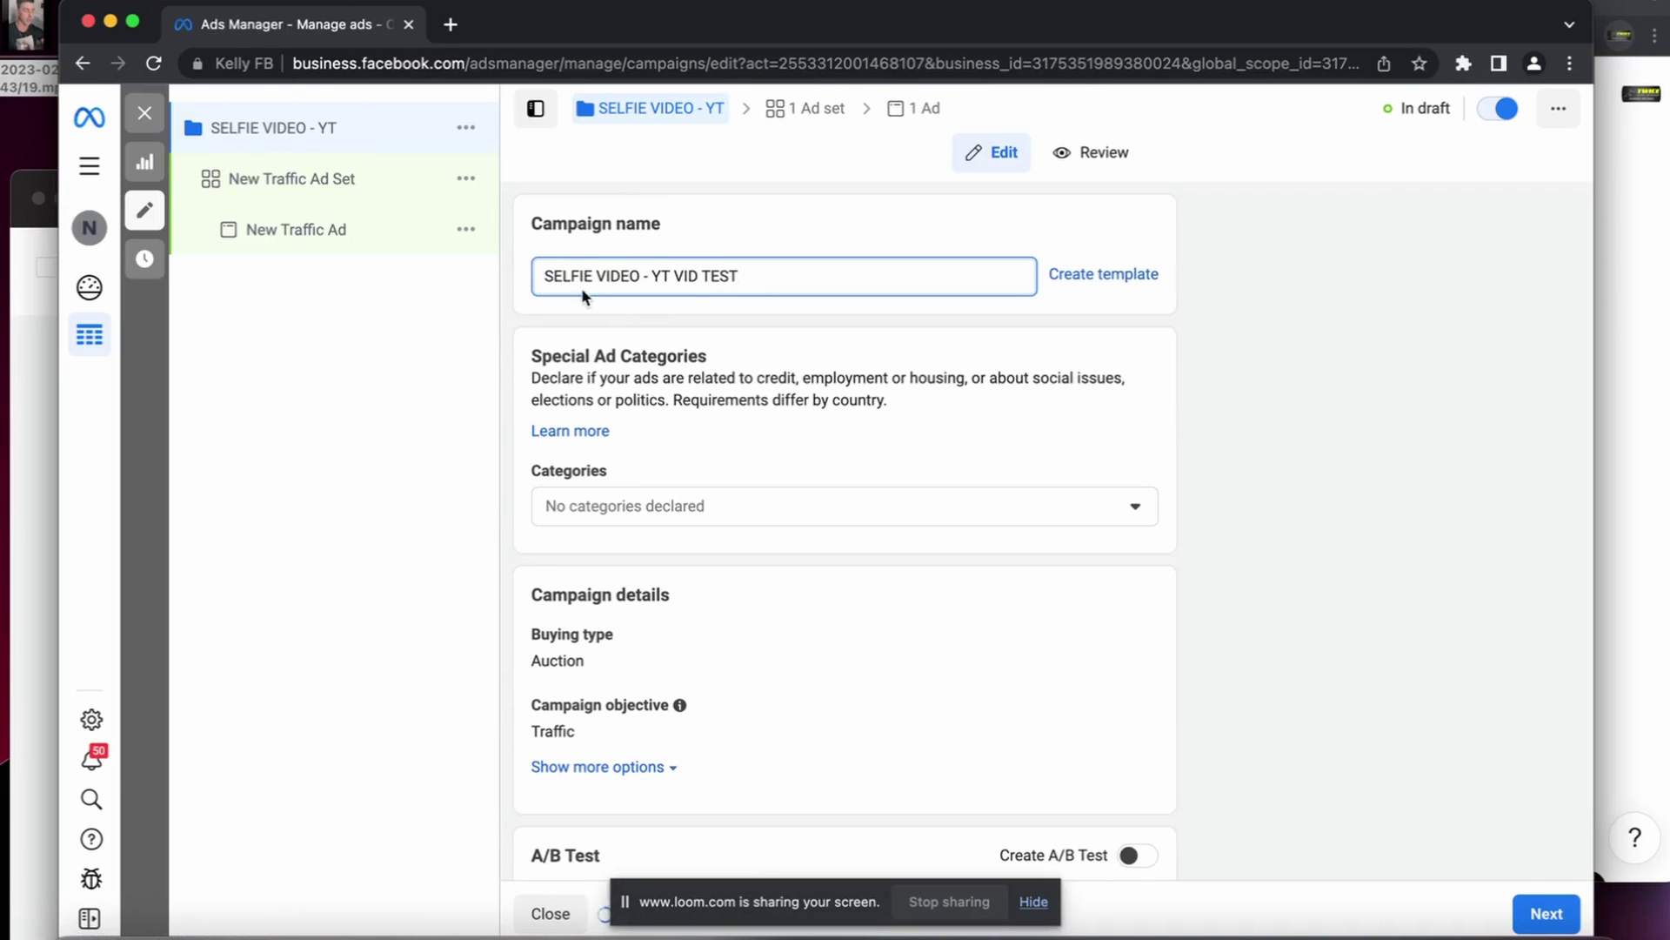
key(super+a)
key(super+c)
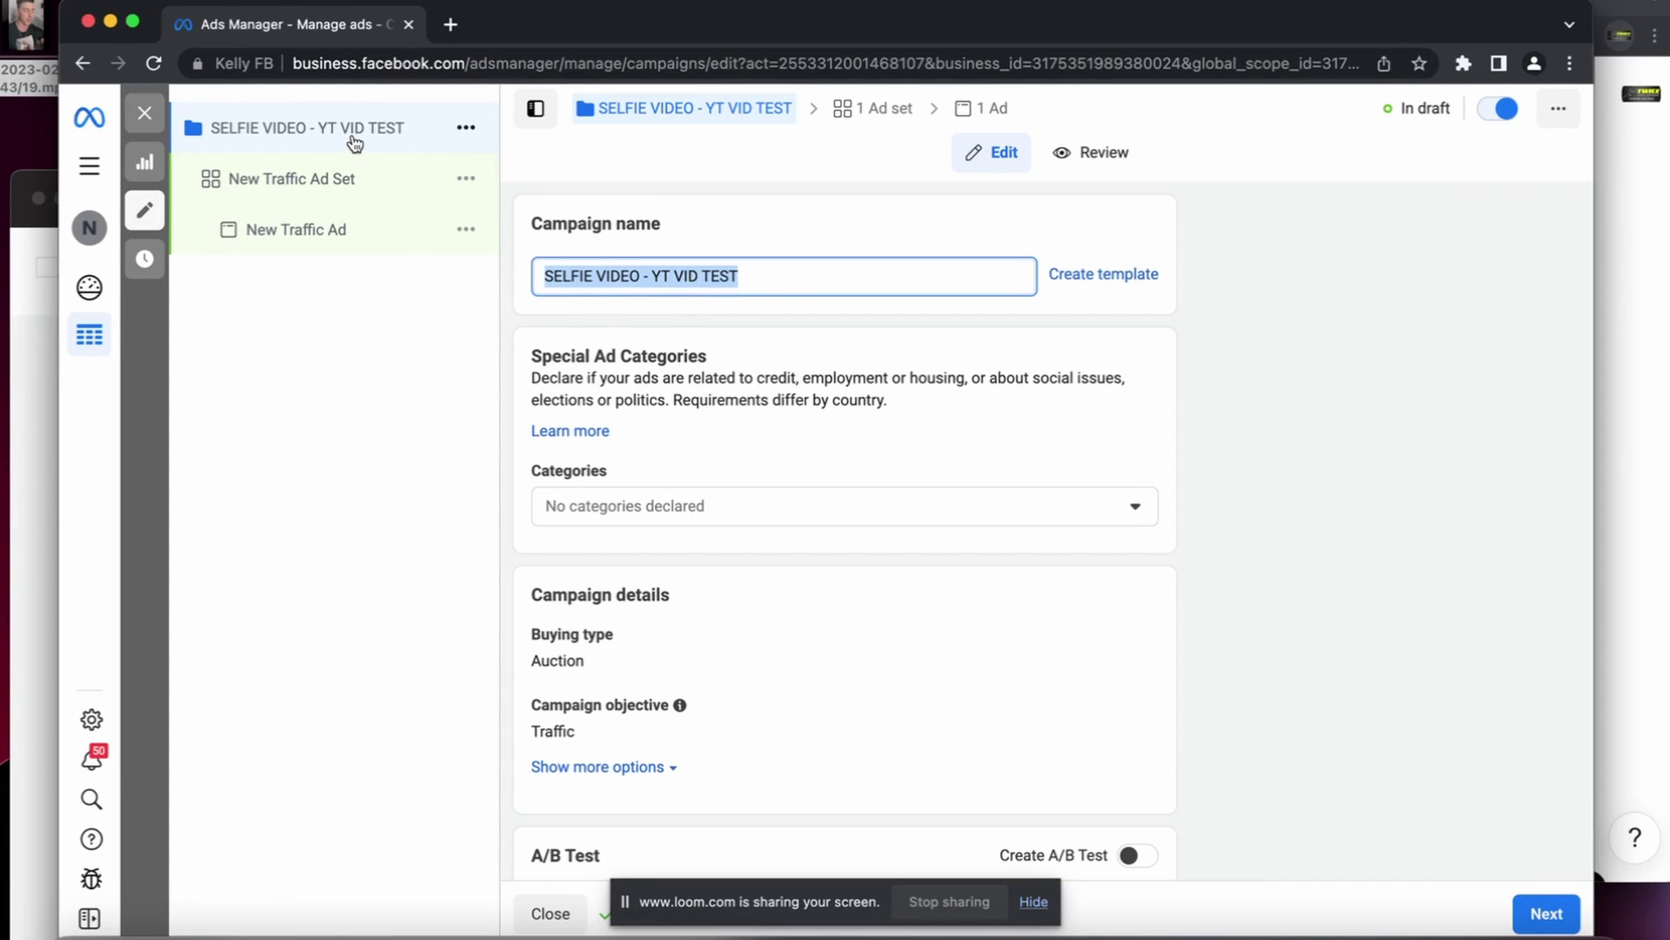
click(277, 183)
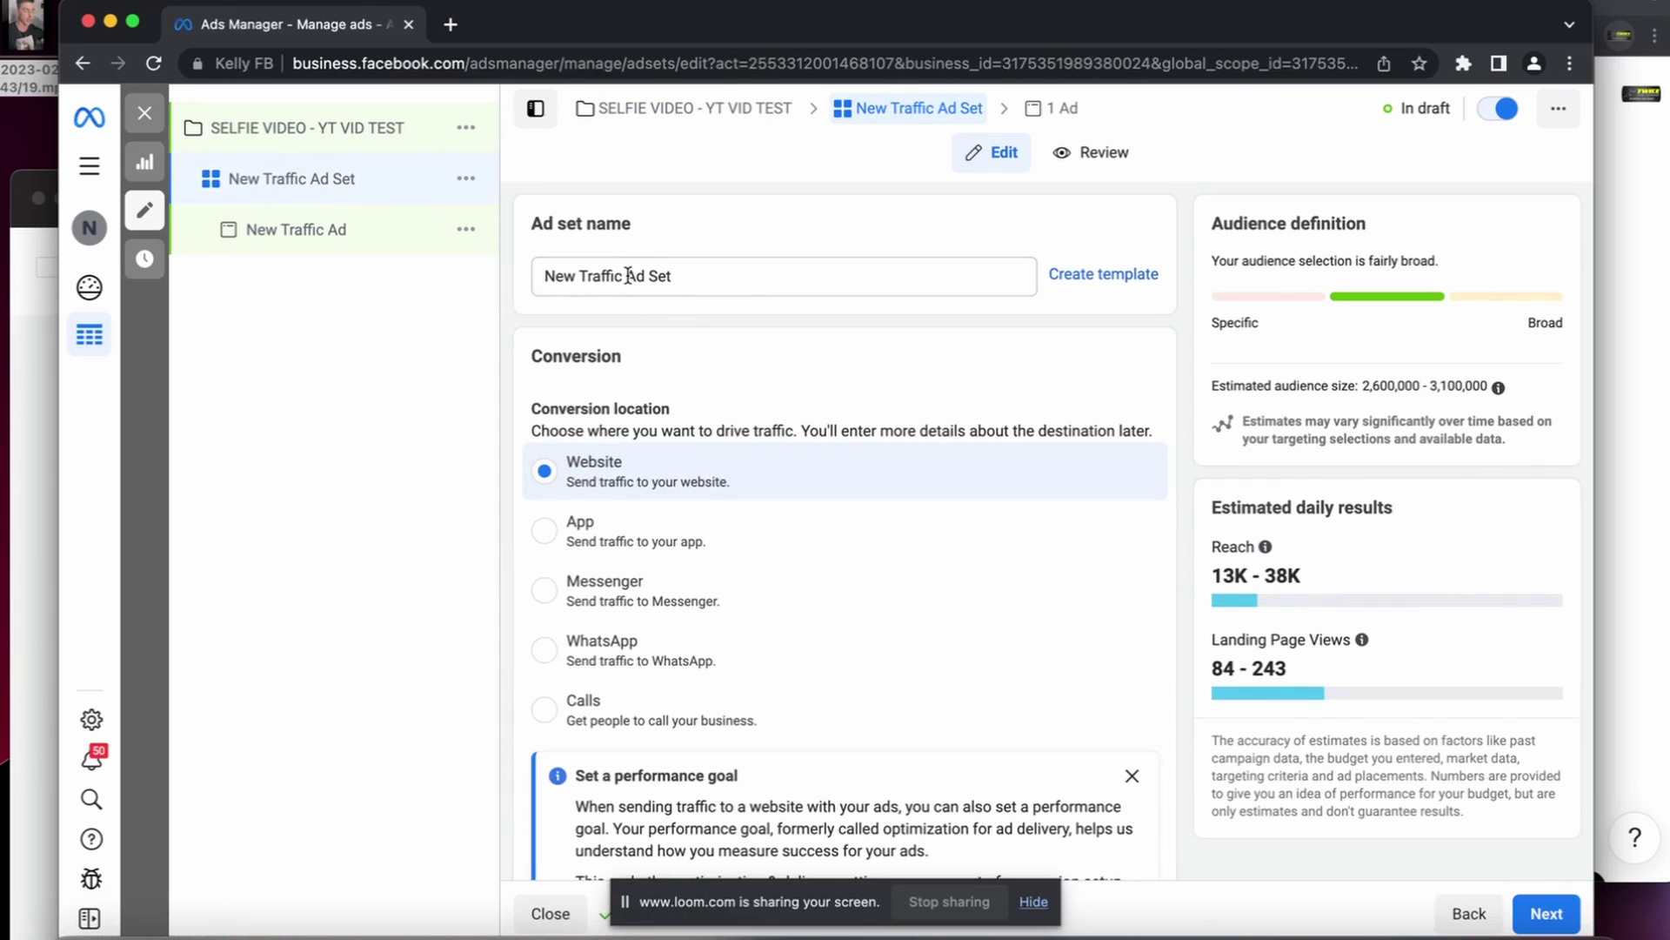
Name the ad set after the campaign and set its daily budget to $10.
triple_click(627, 274)
key(super+v)
key(super+a)
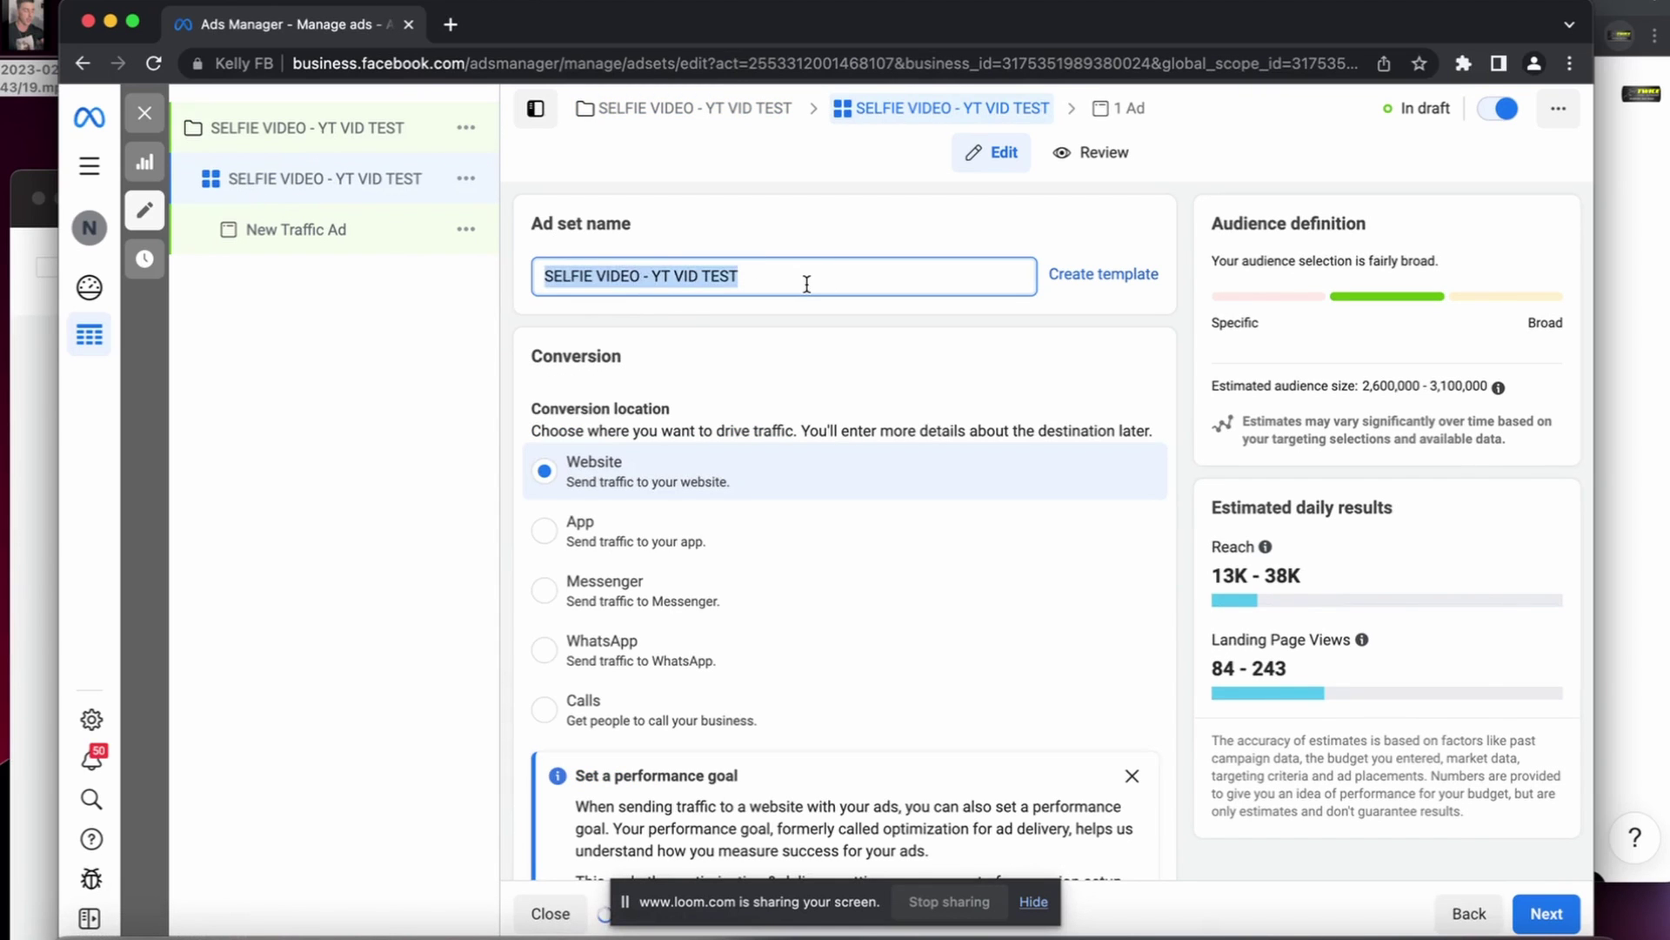
key(BackSpace)
scroll(825, 393, down, 1)
scroll(827, 391, down, 5)
scroll(826, 392, down, 4)
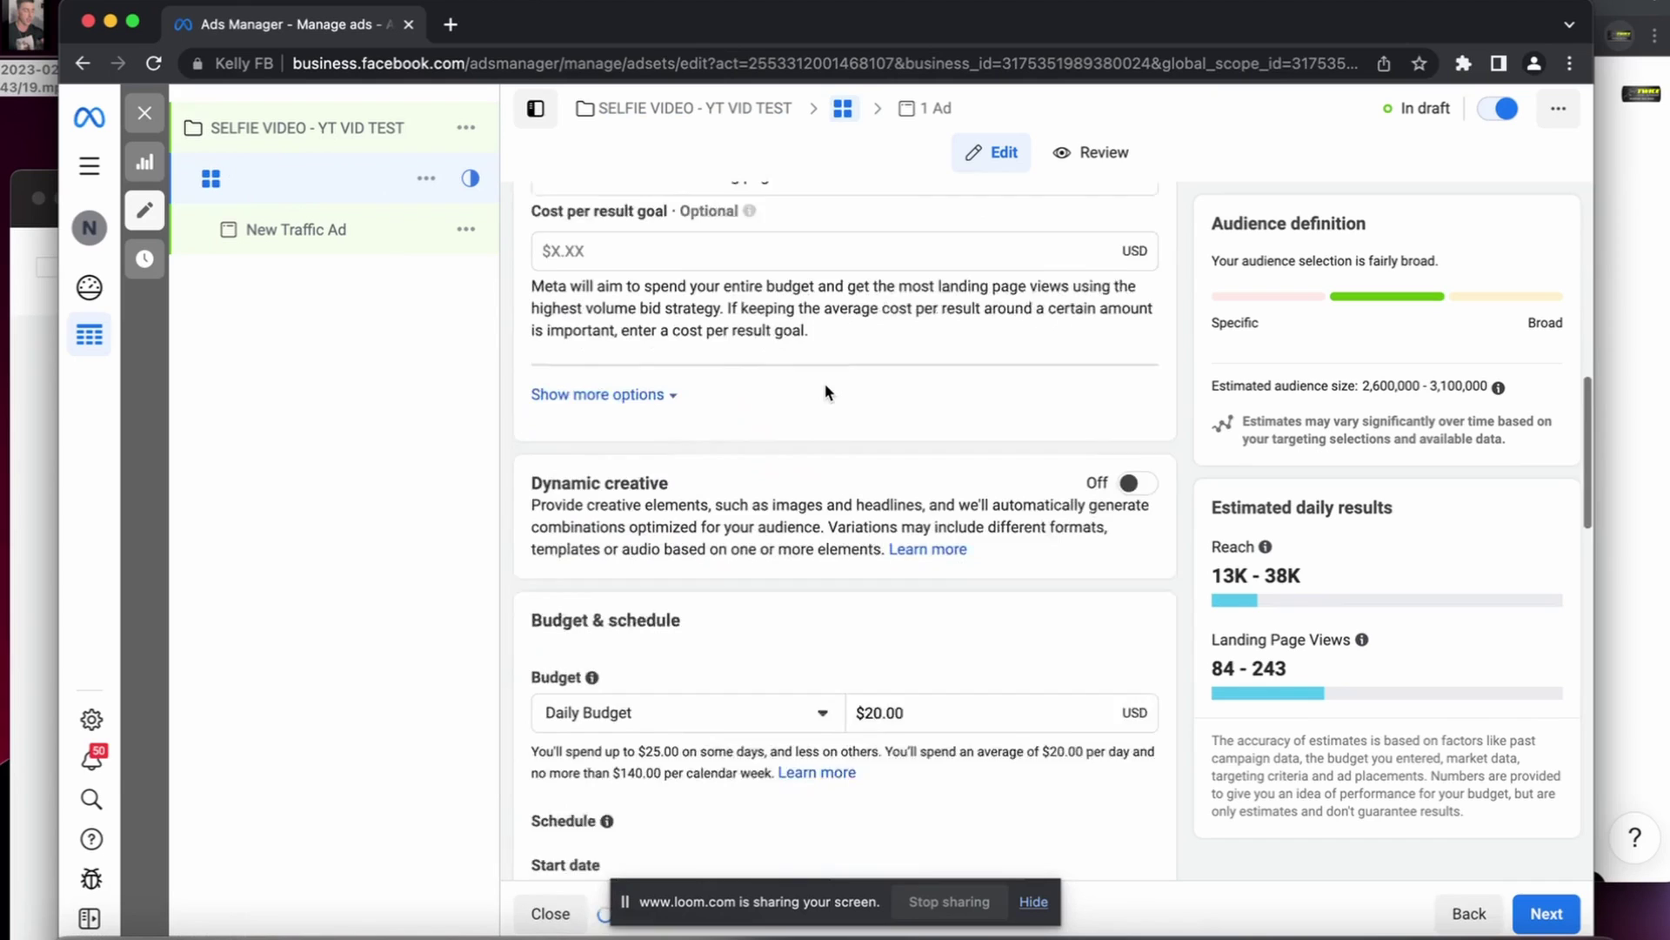
scroll(826, 391, down, 2)
scroll(826, 392, down, 2)
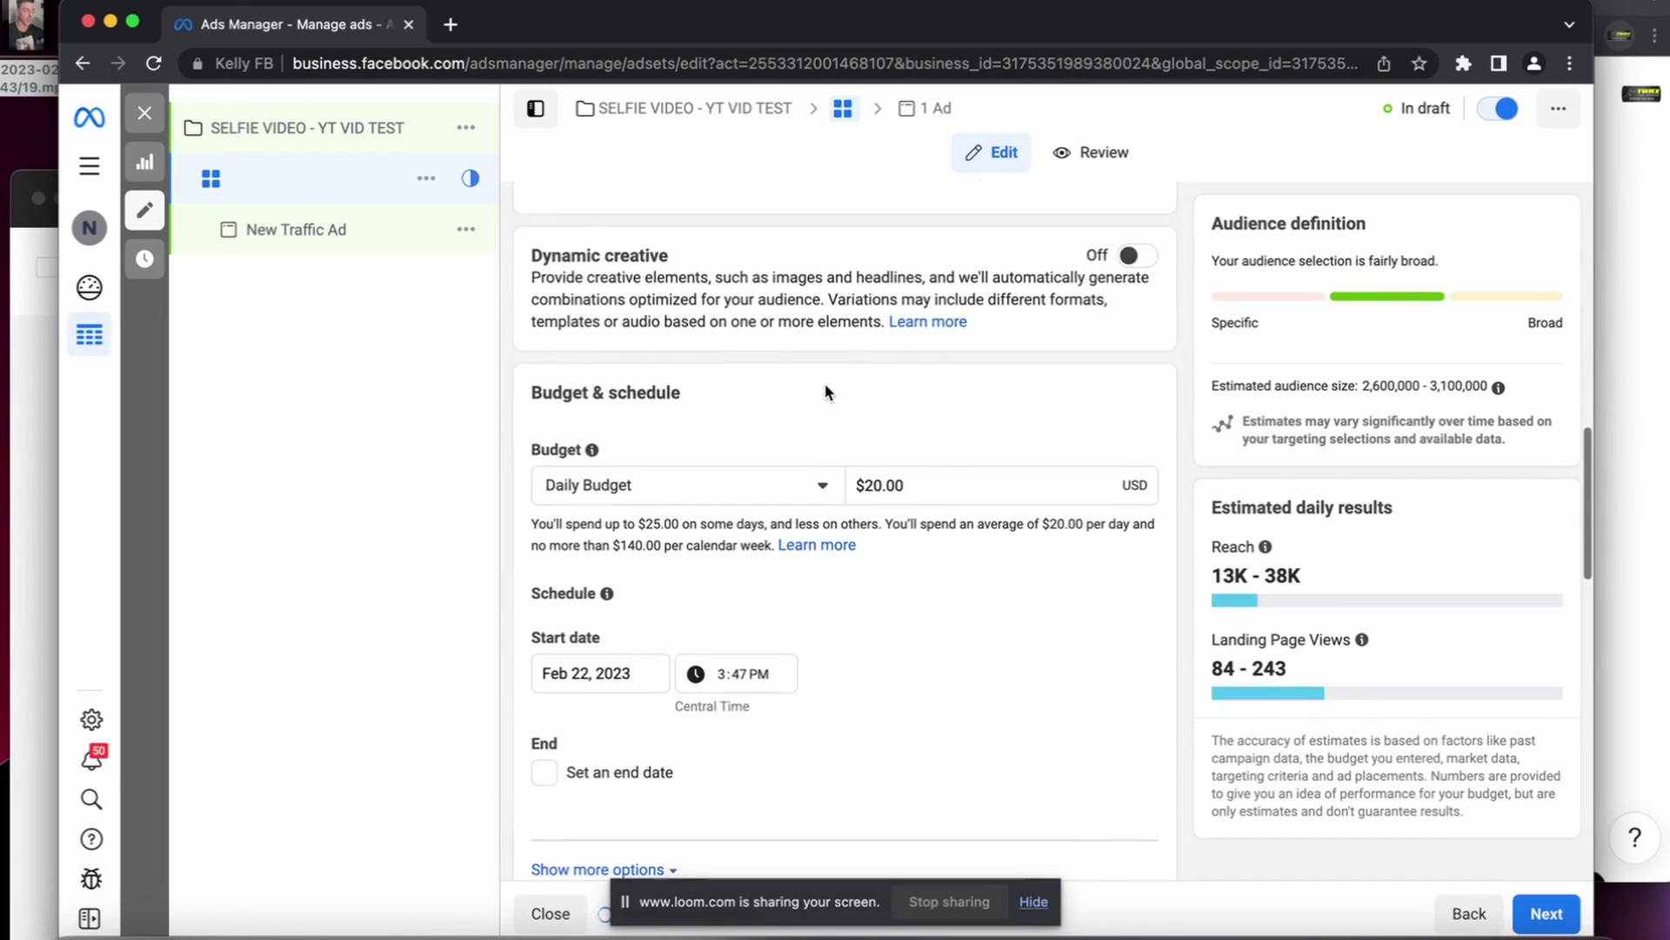
double_click(884, 485)
text(10)
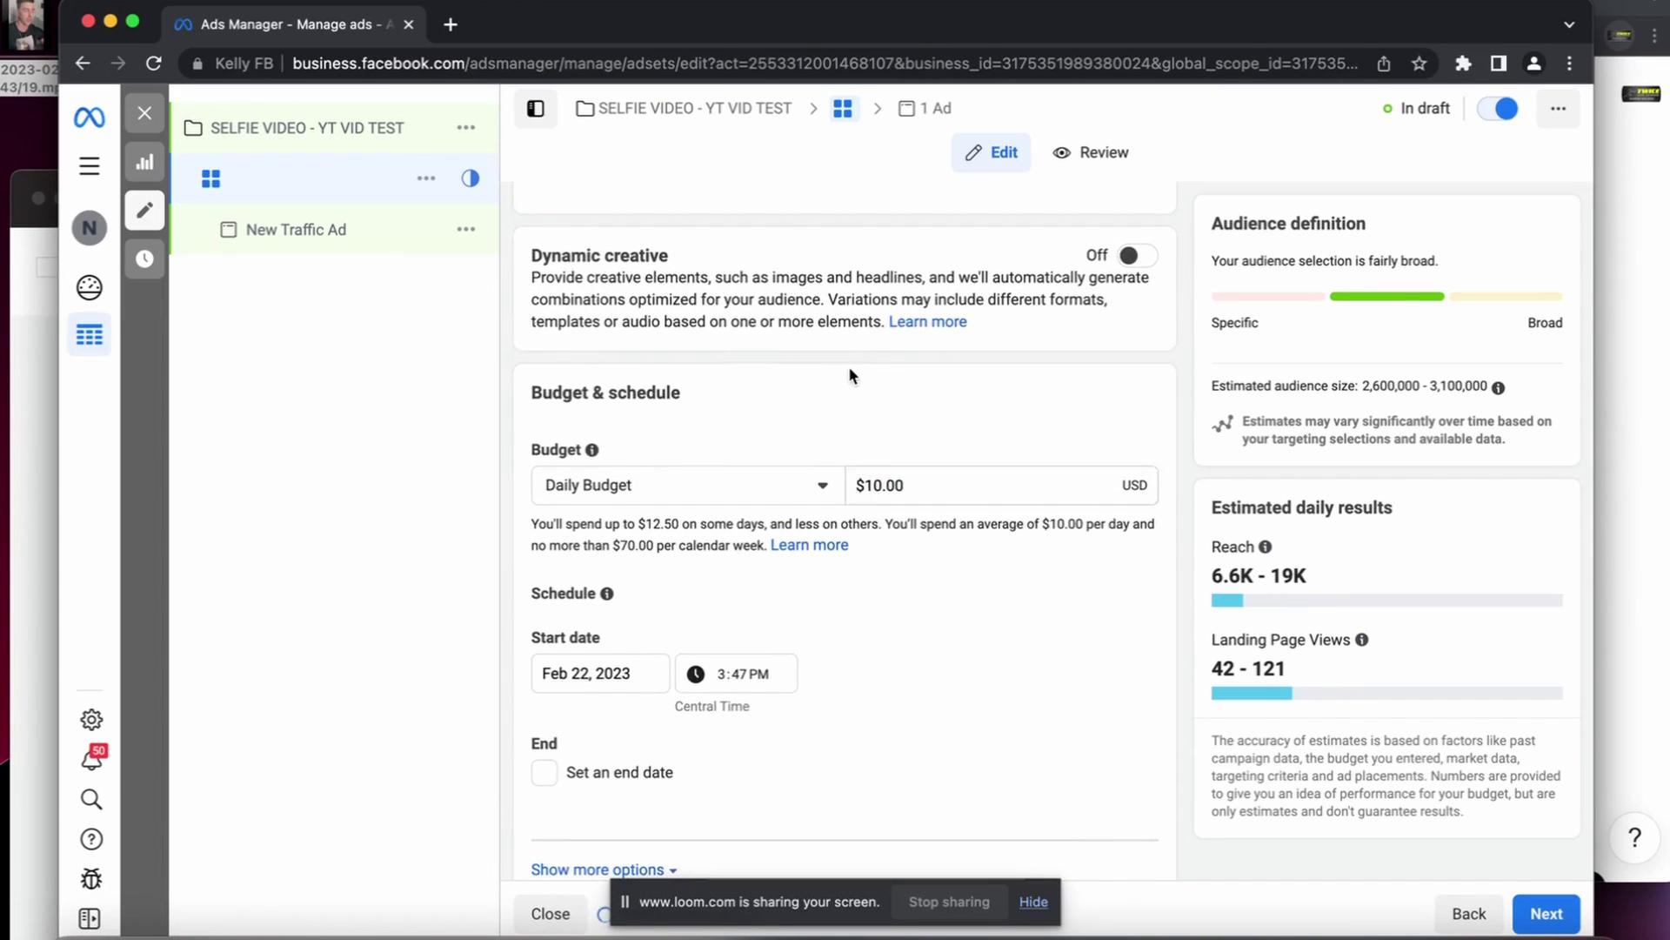
scroll(848, 366, down, 5)
Target men aged 18–30 in the United States instead of Uruguay.
click(1123, 555)
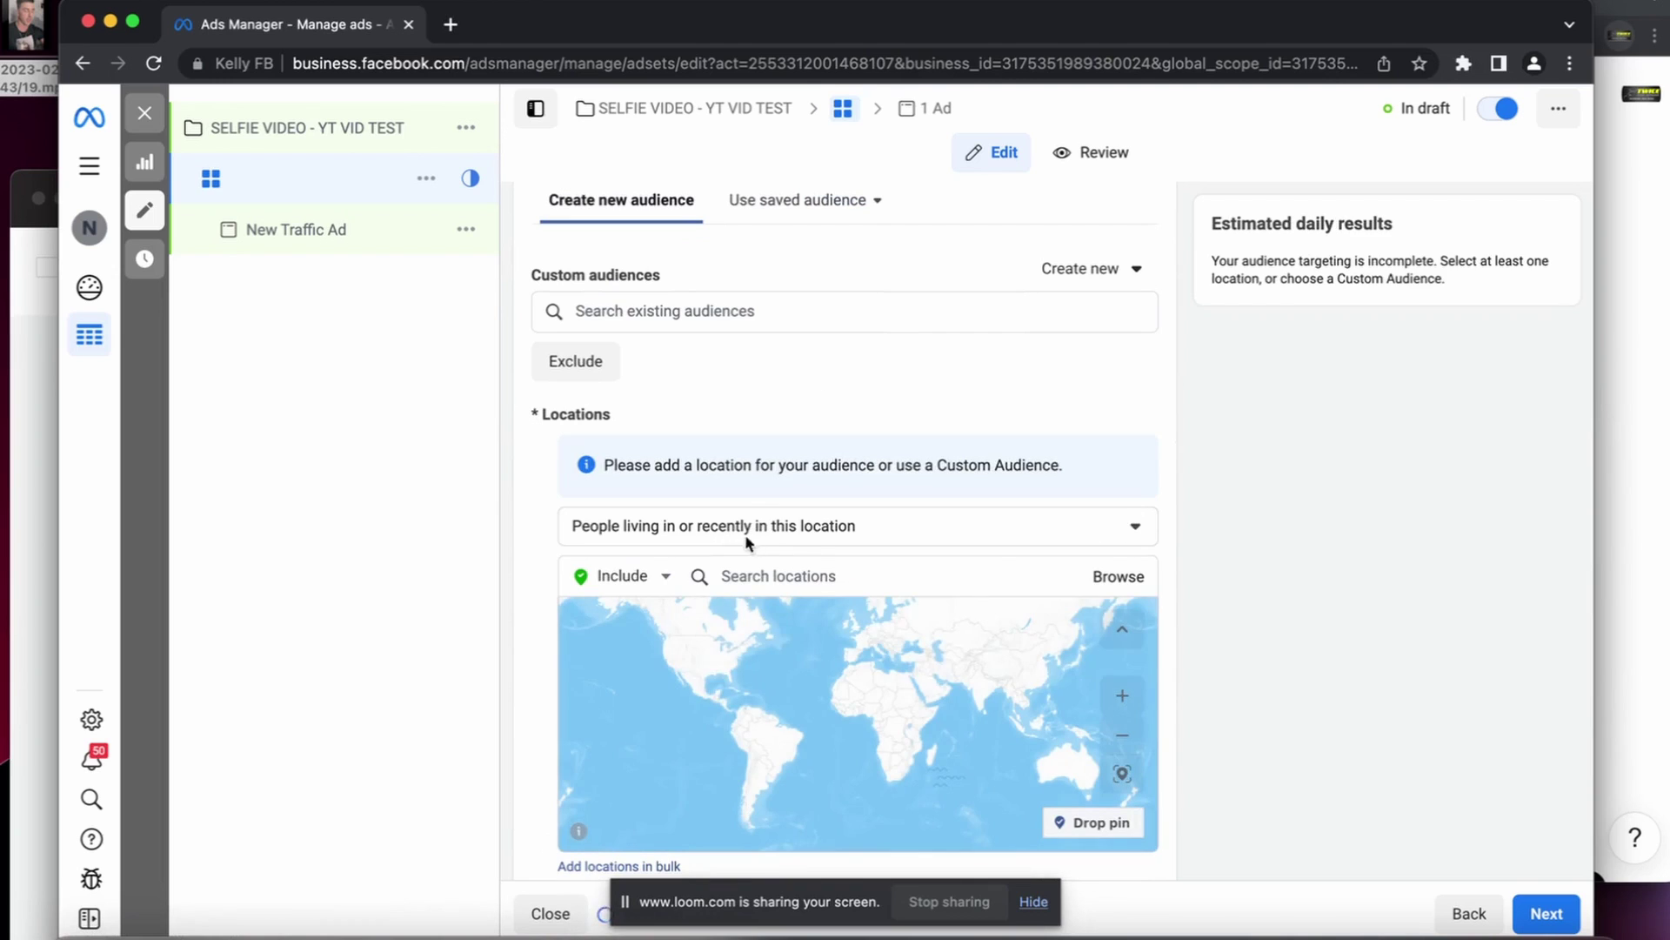
click(780, 576)
text(u)
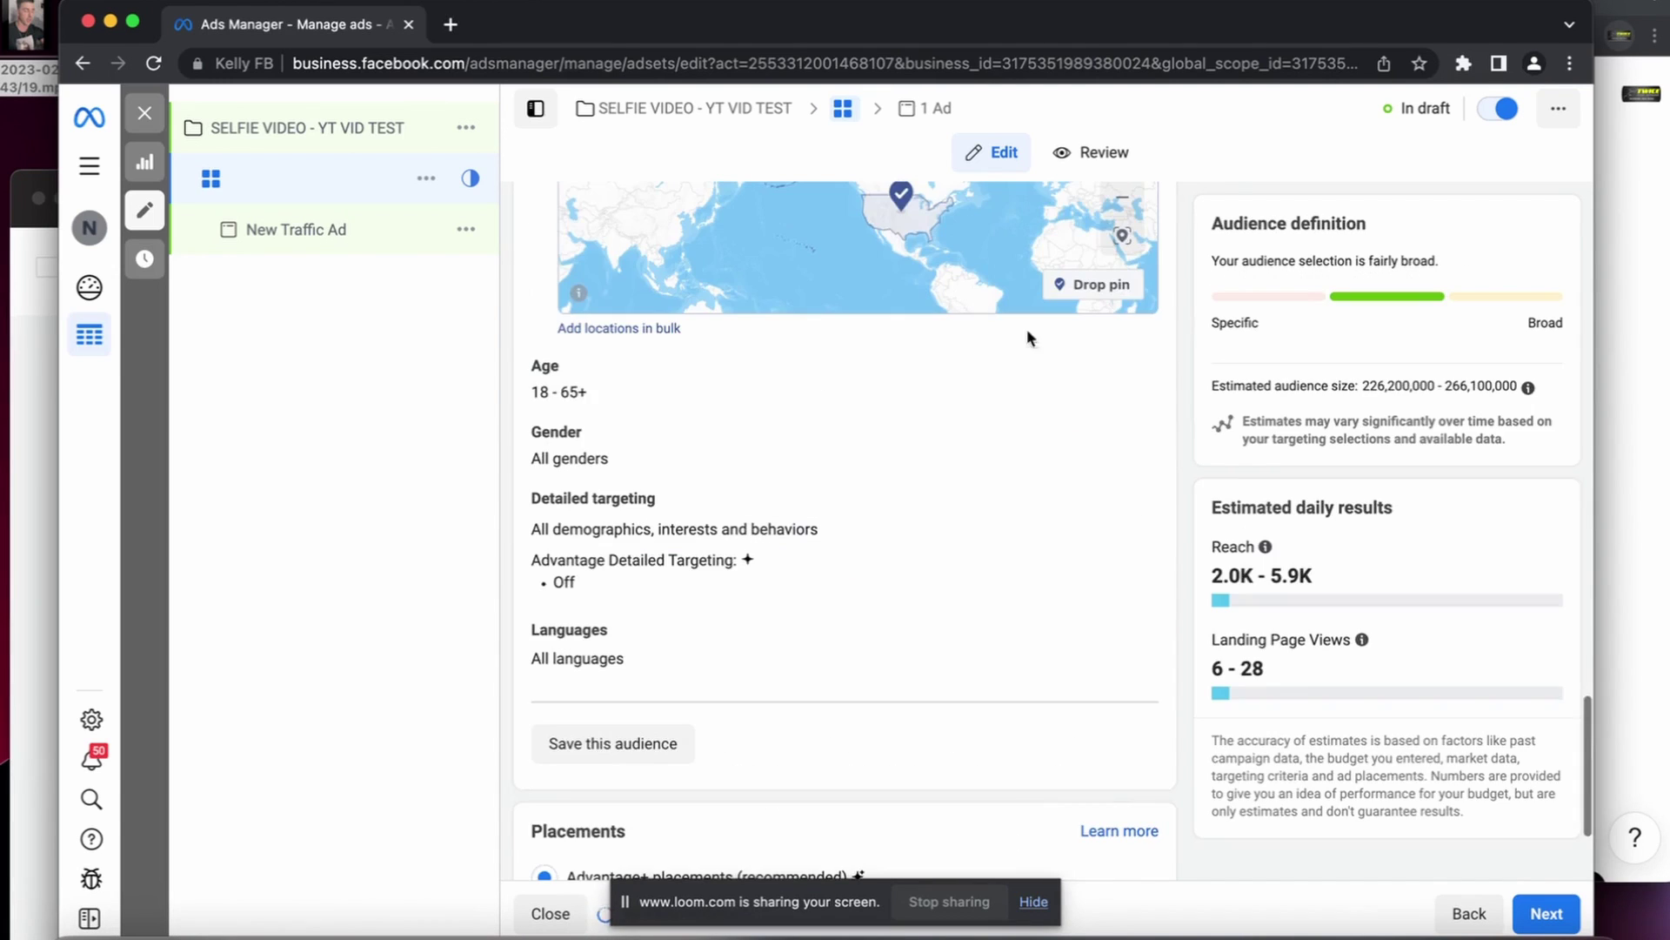
click(660, 507)
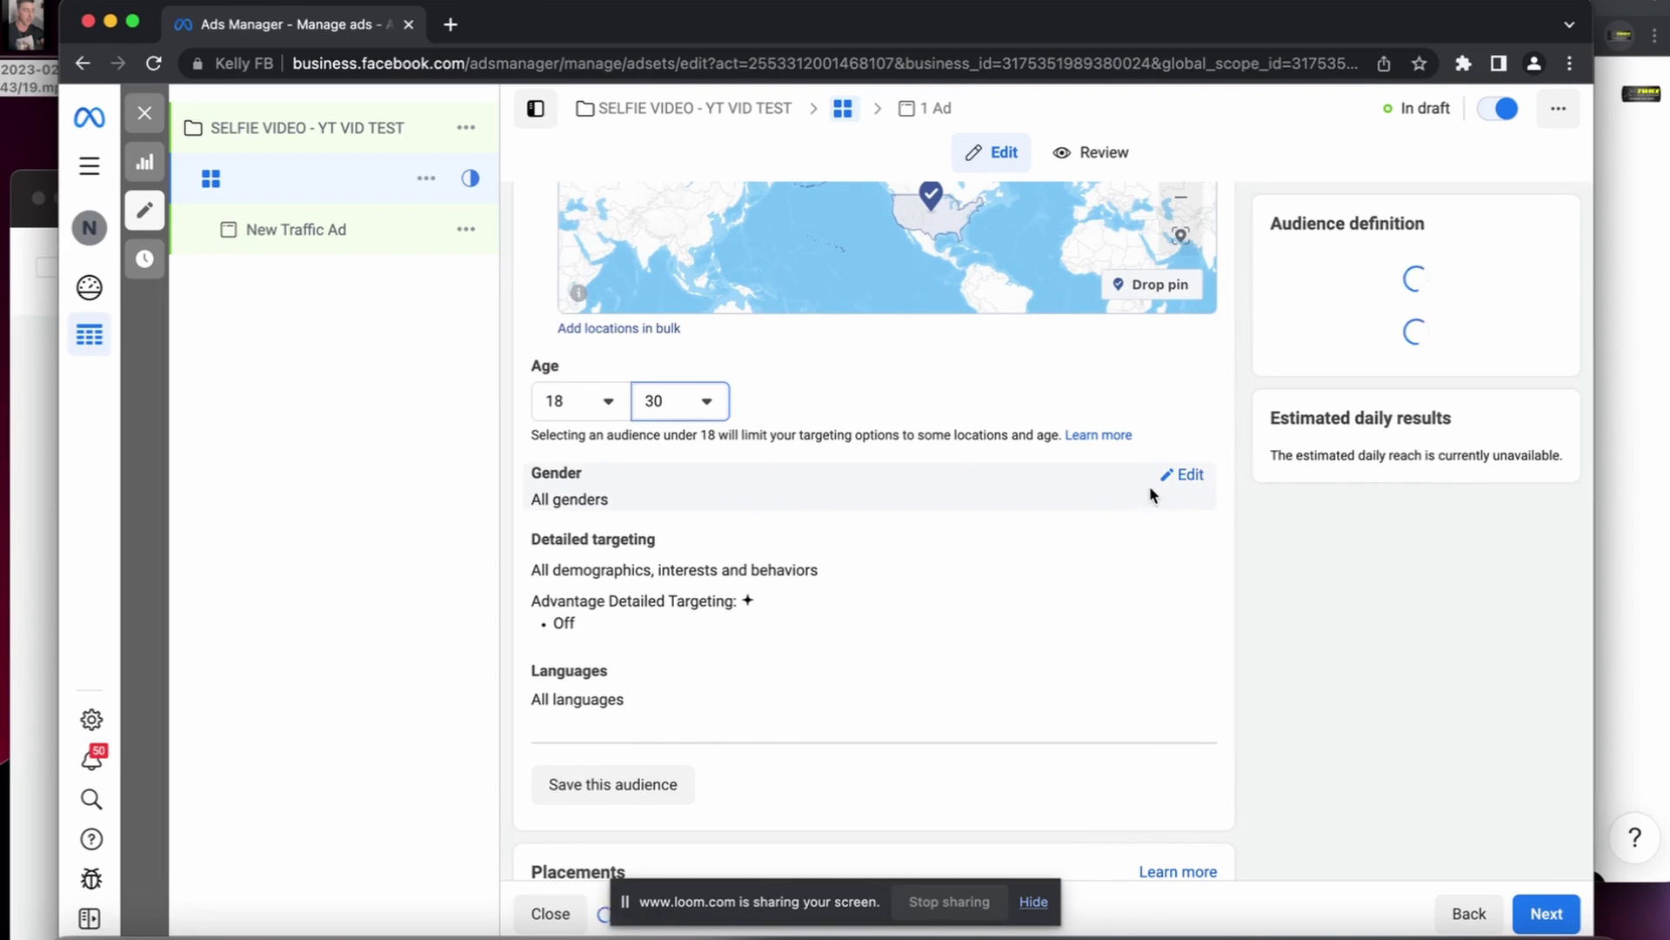
scroll(1238, 479, down, 2)
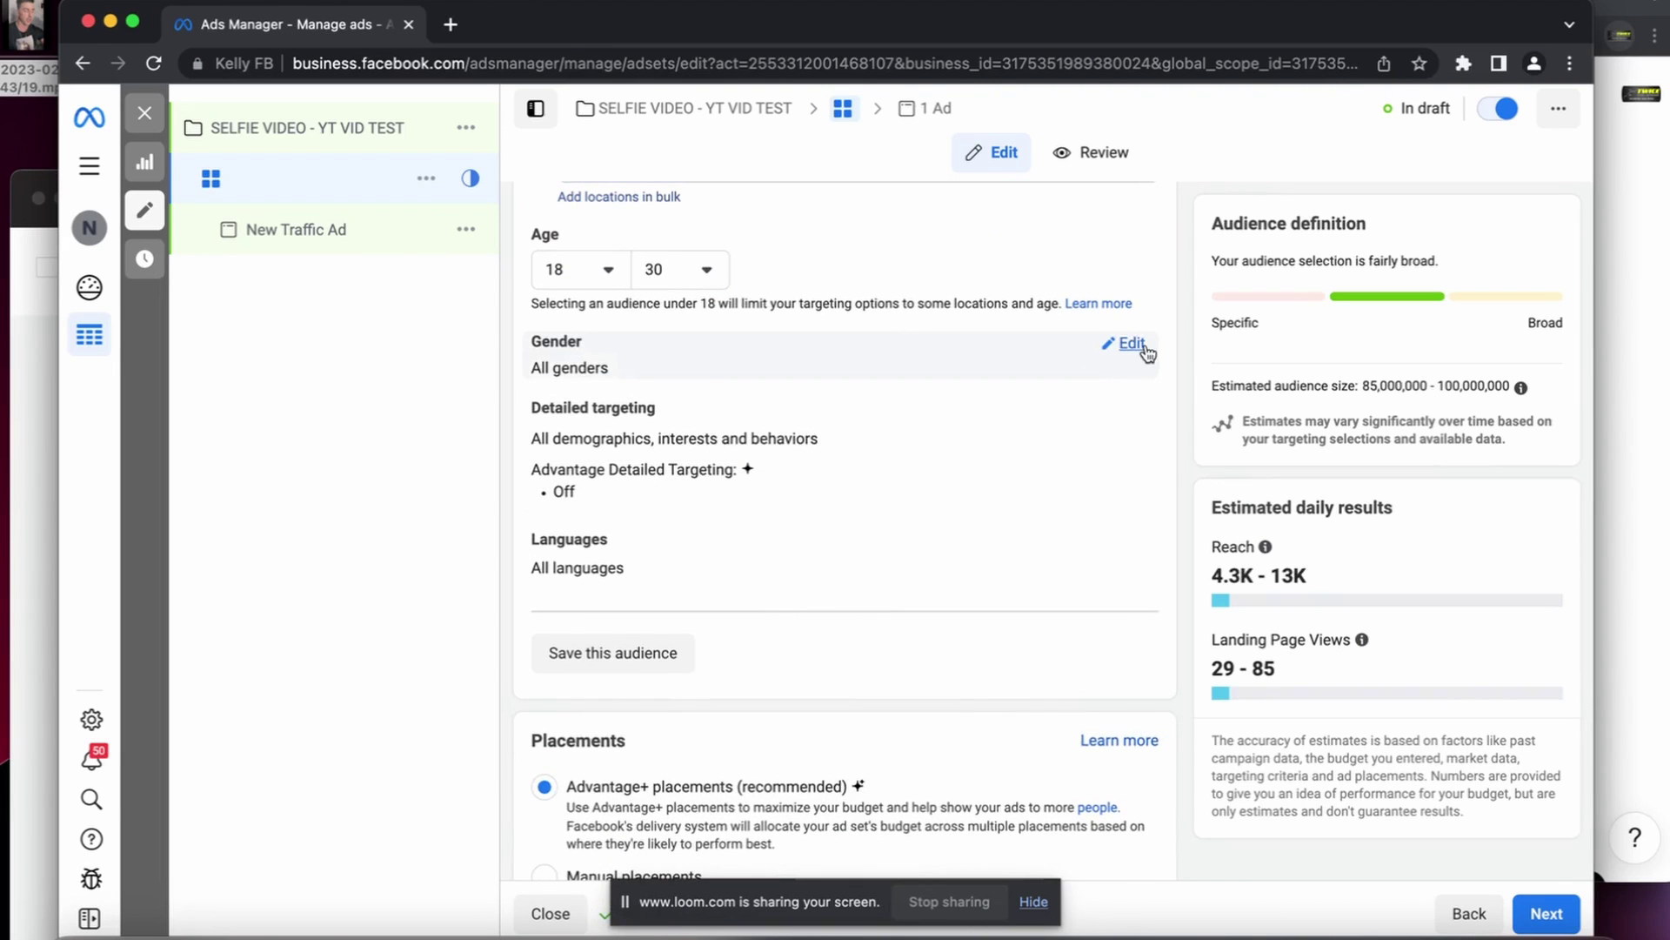
click(1125, 341)
click(617, 371)
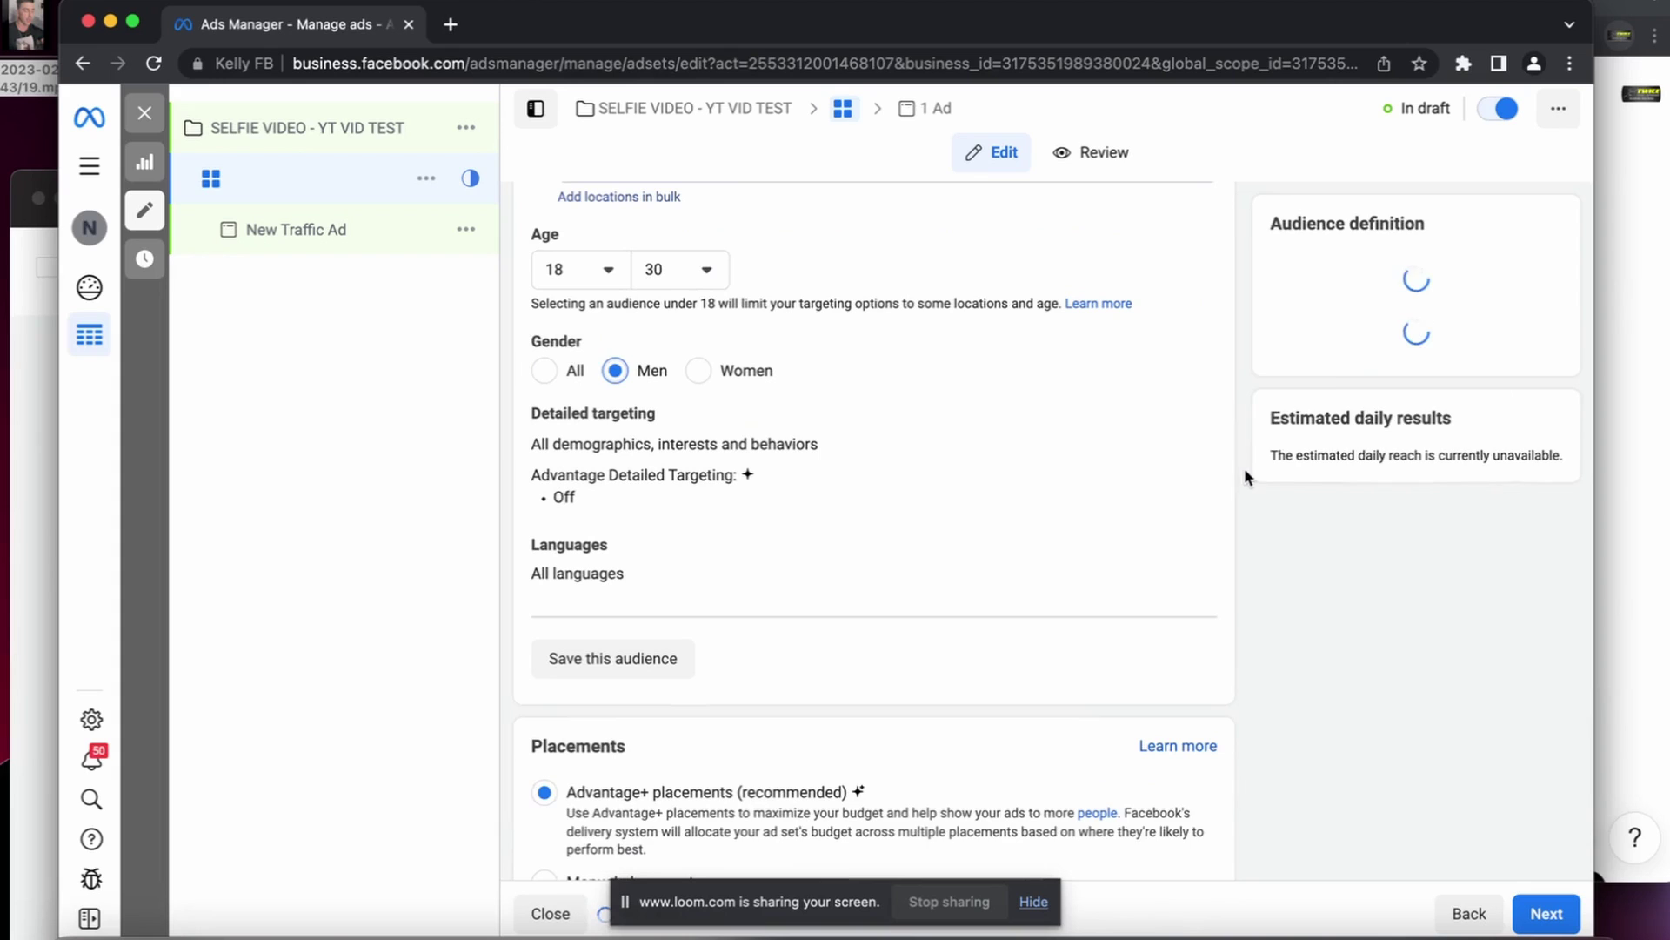
scroll(1044, 431, up, 2)
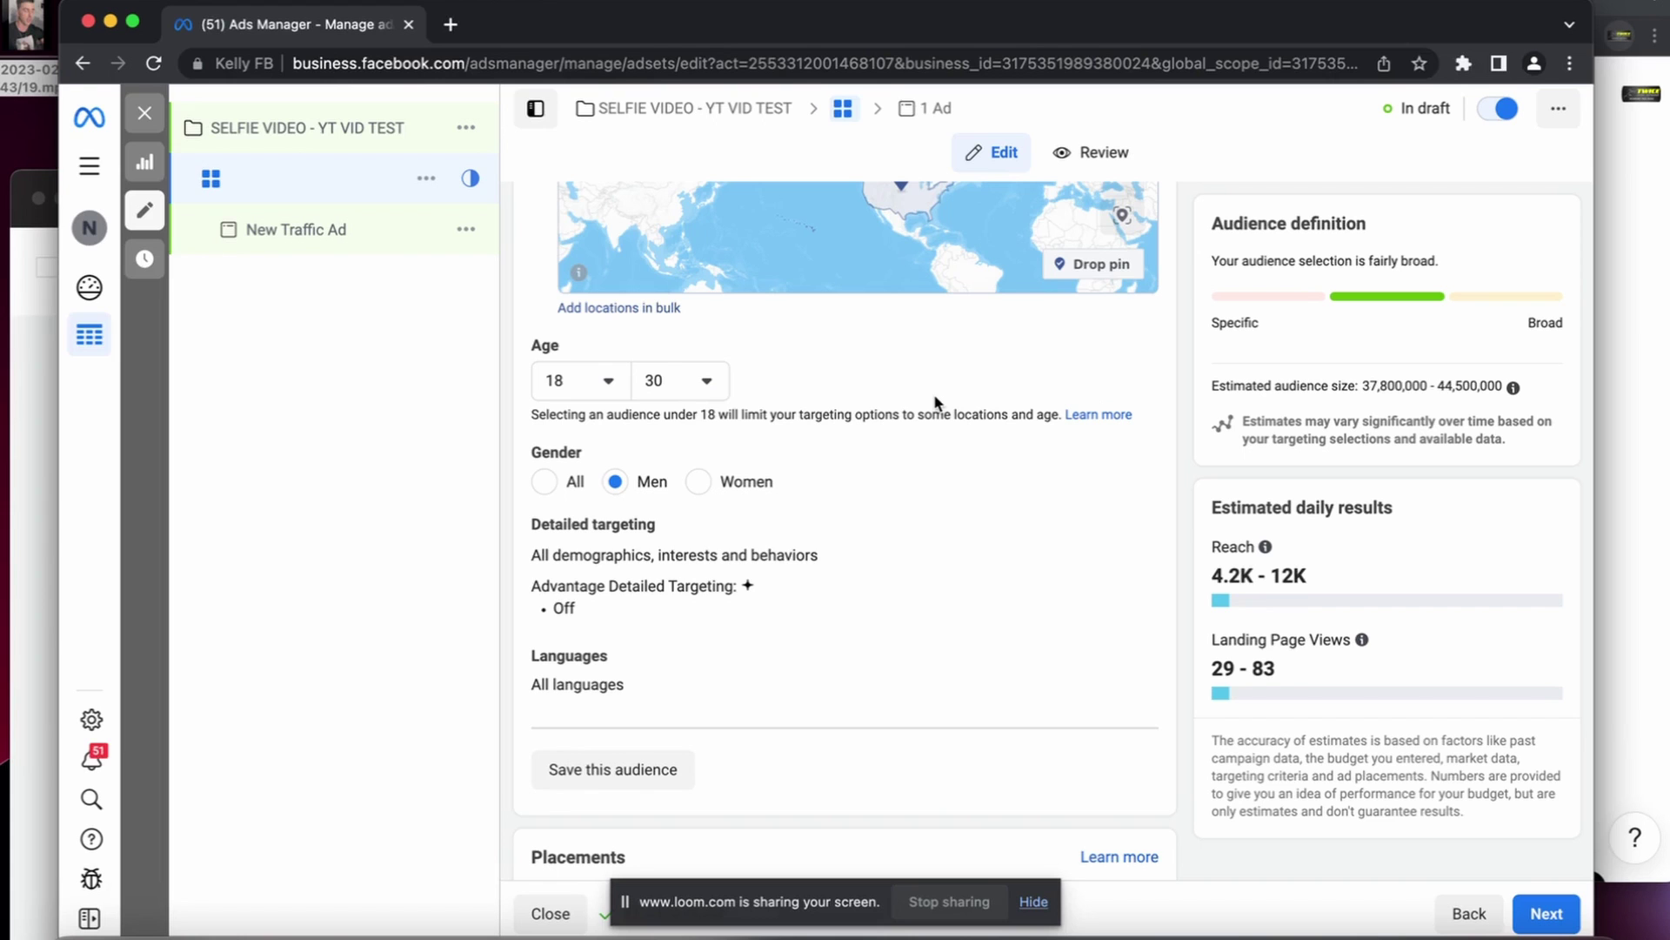
scroll(933, 401, down, 3)
scroll(933, 401, down, 2)
scroll(934, 401, up, 6)
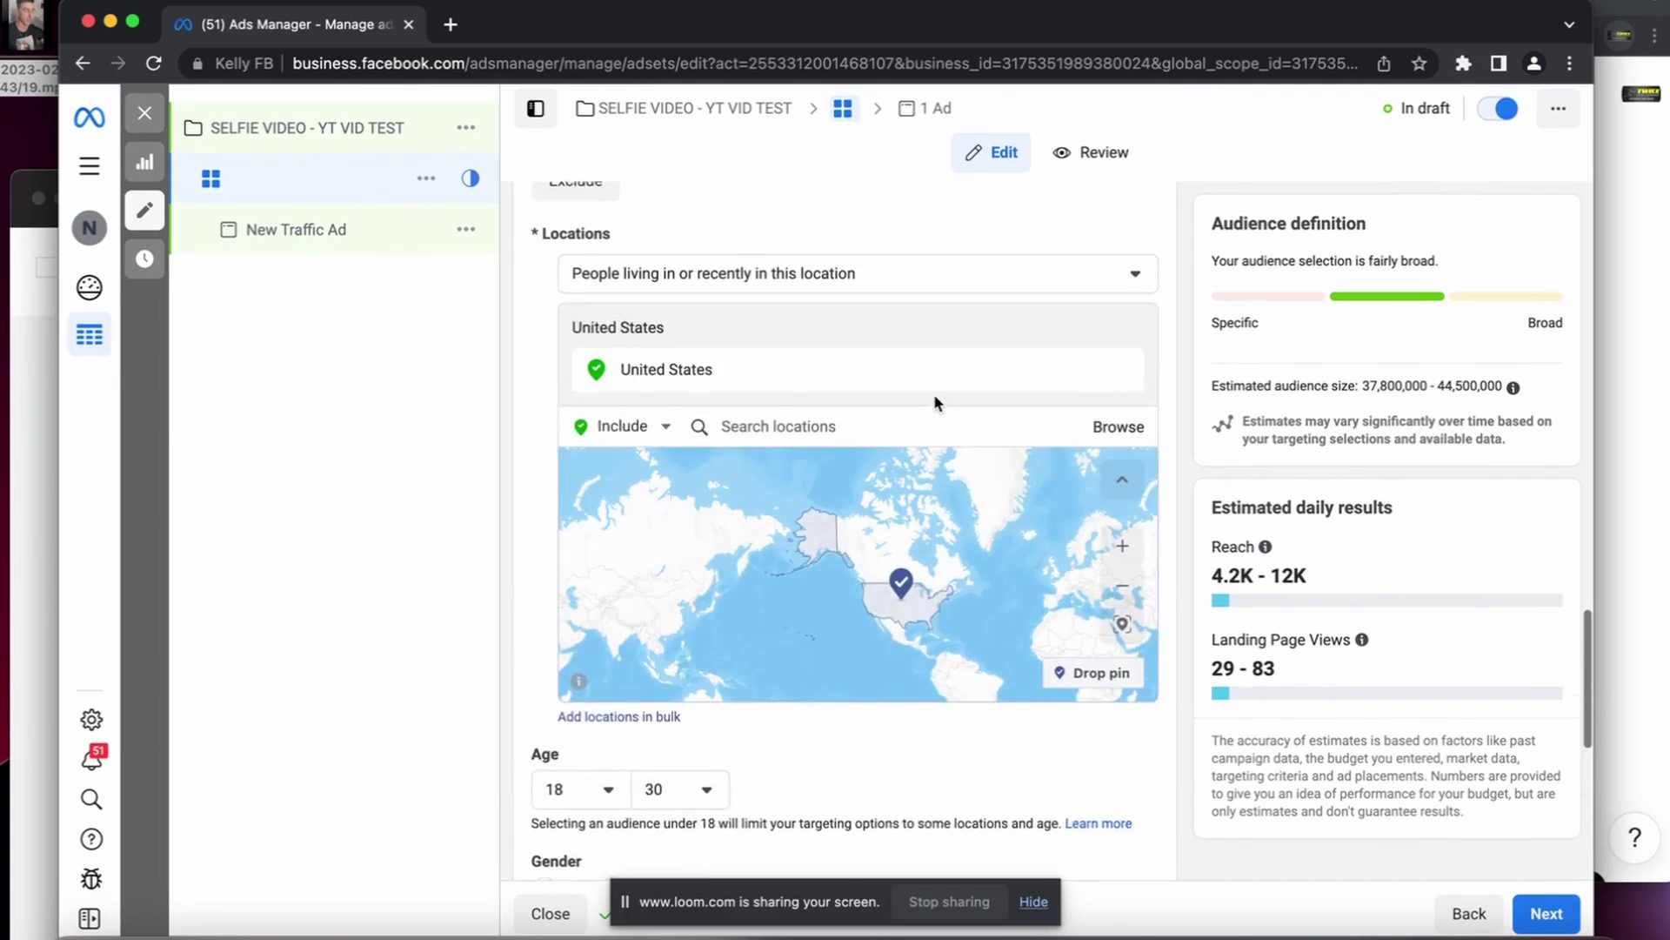
scroll(933, 400, up, 3)
scroll(933, 400, up, 3)
scroll(933, 401, down, 4)
scroll(932, 401, down, 5)
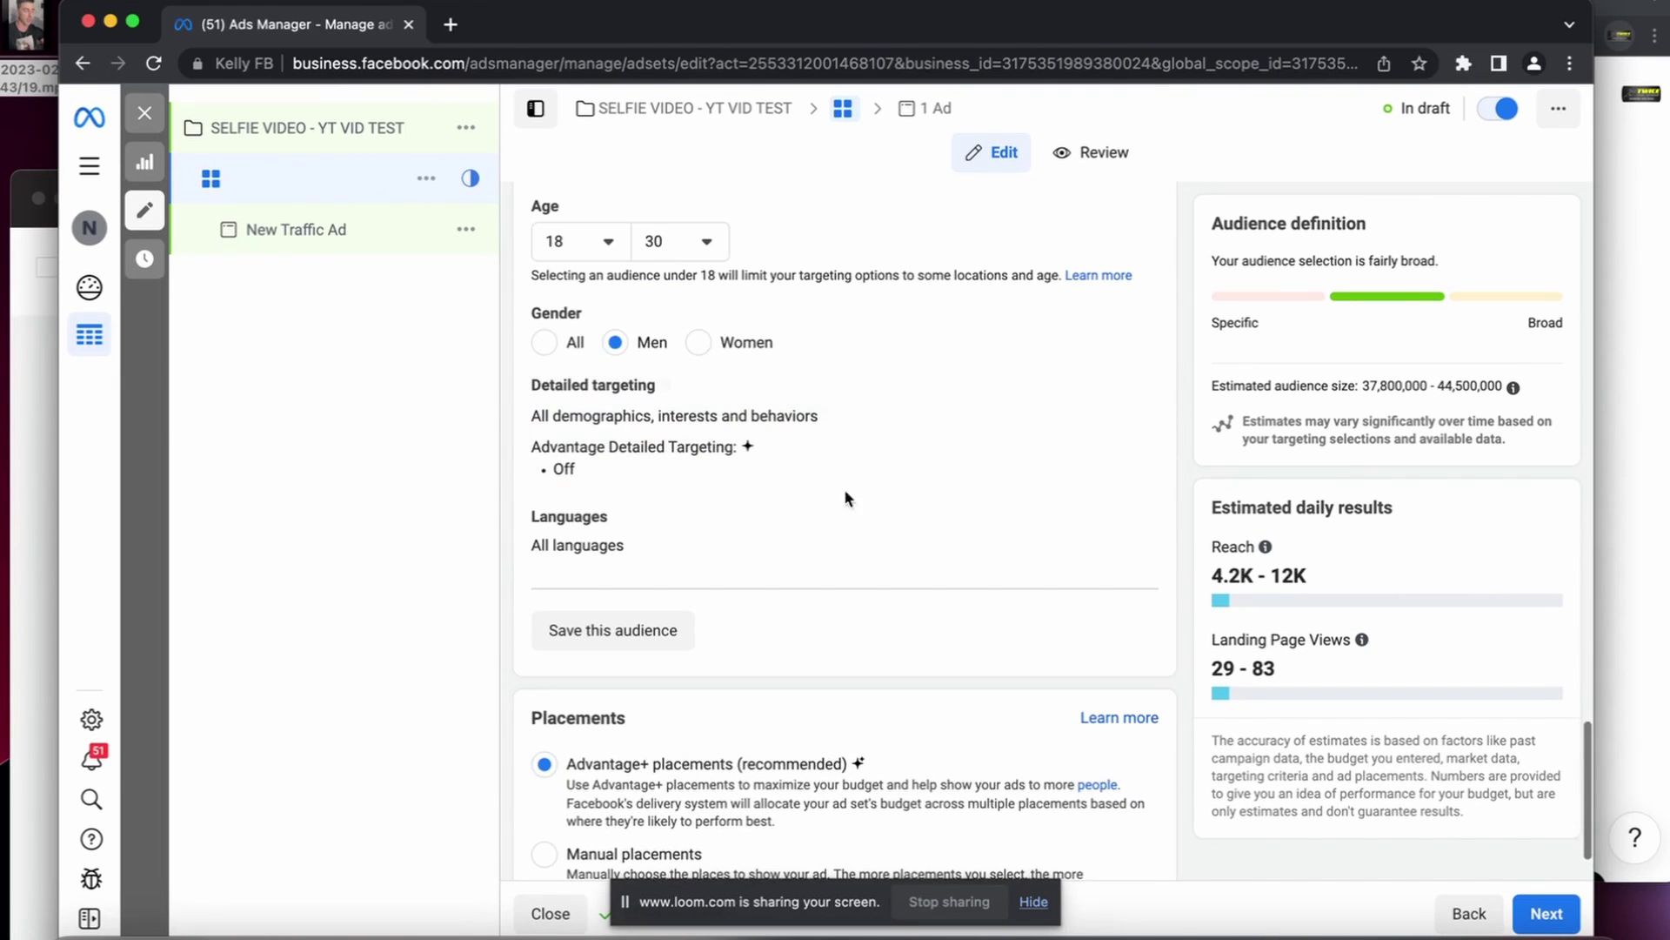
Add Barstool Sports as a detailed targeting interest and check the estimated audience size.
click(1131, 392)
click(705, 448)
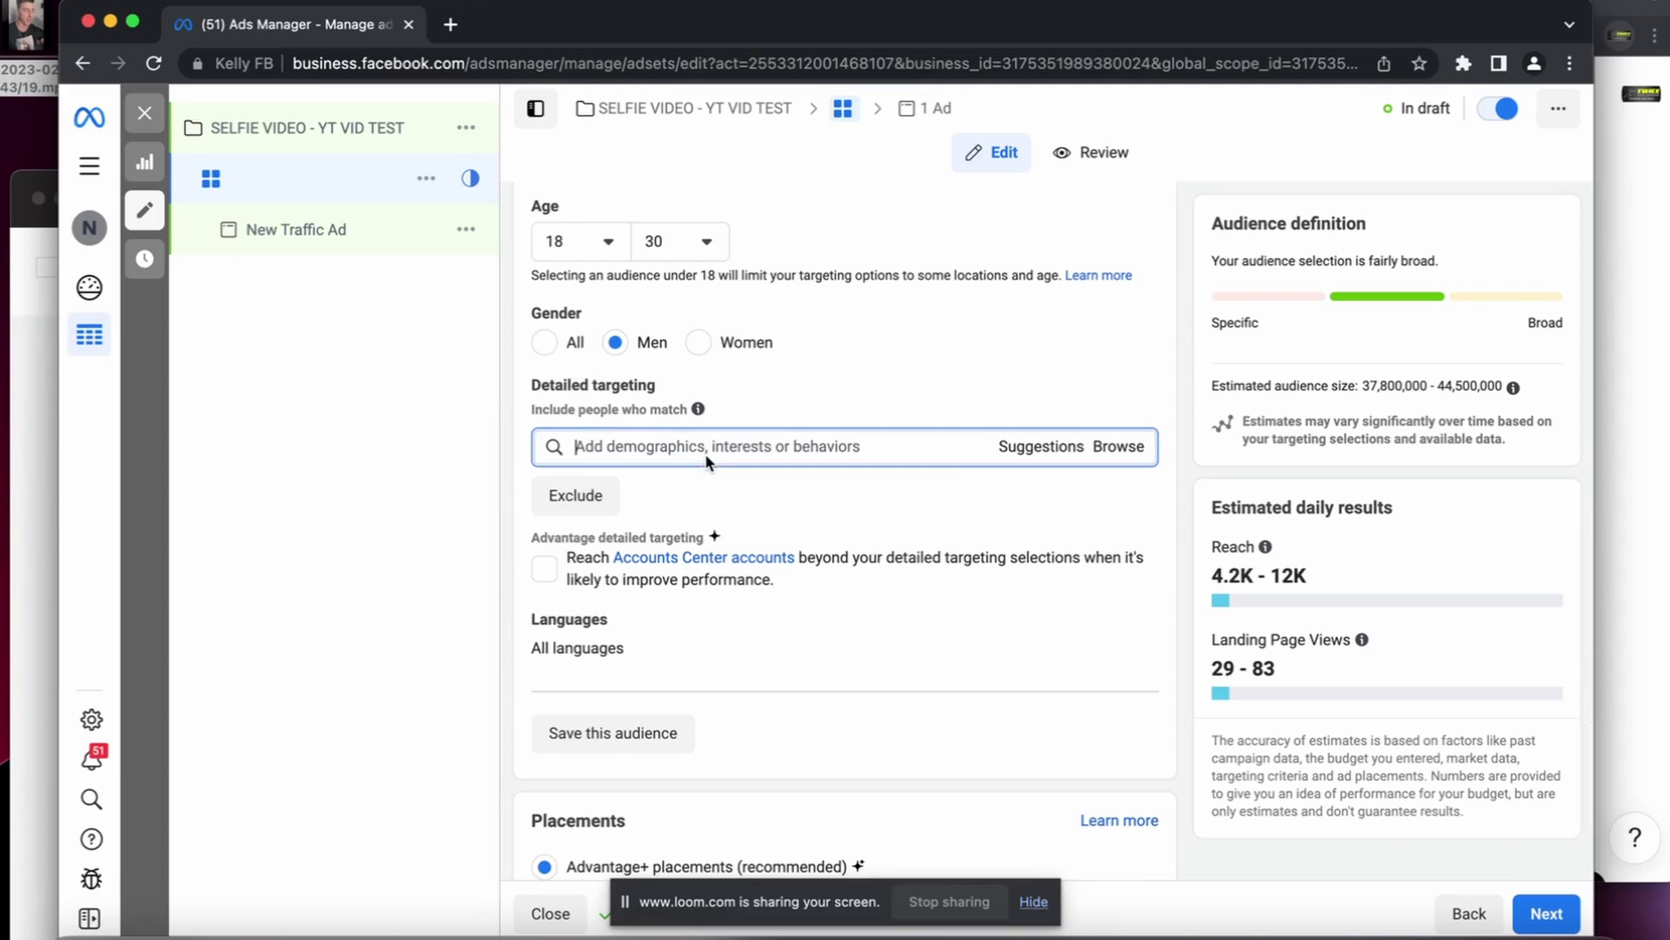
text(barstool)
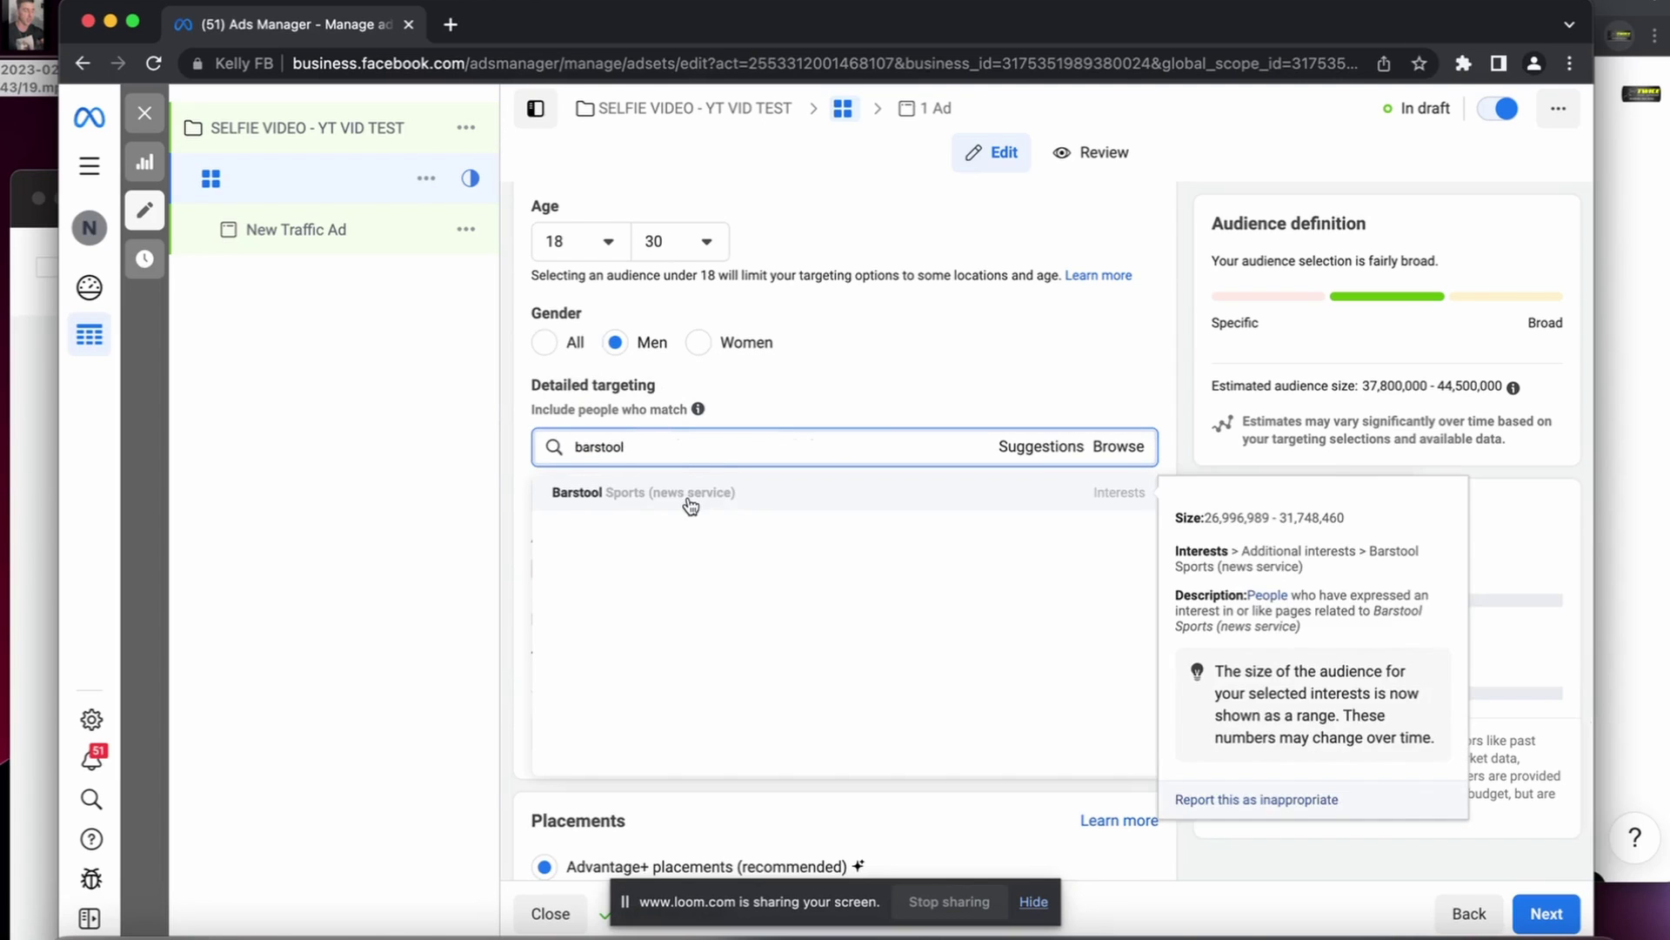
click(692, 500)
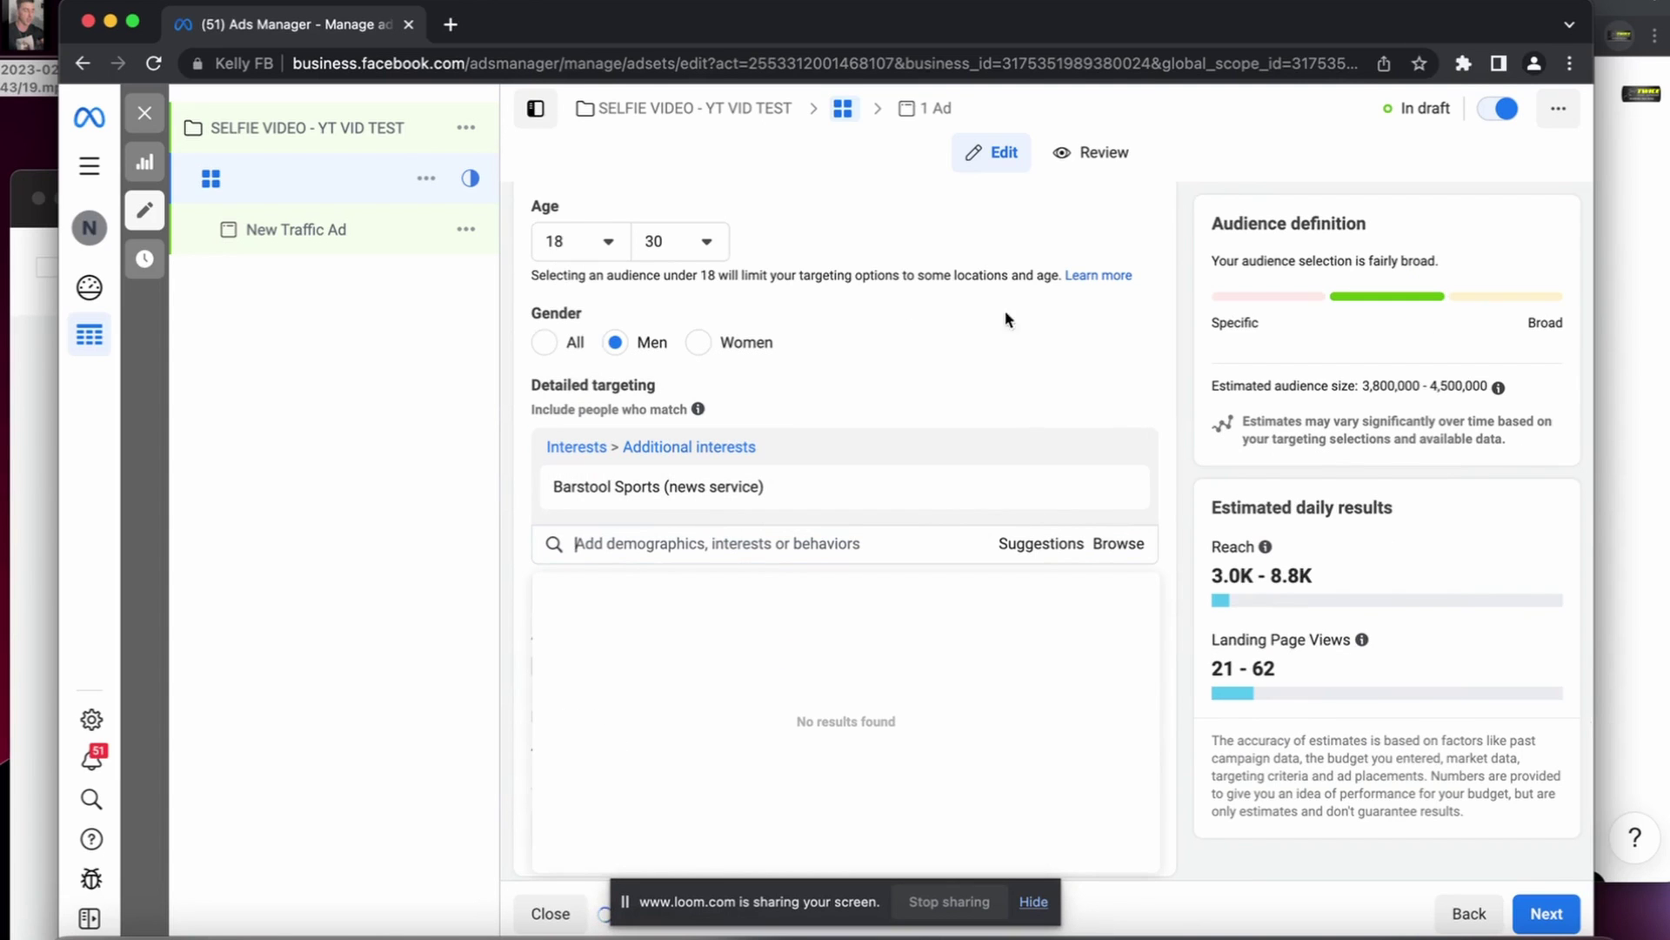
triple_click(1379, 388)
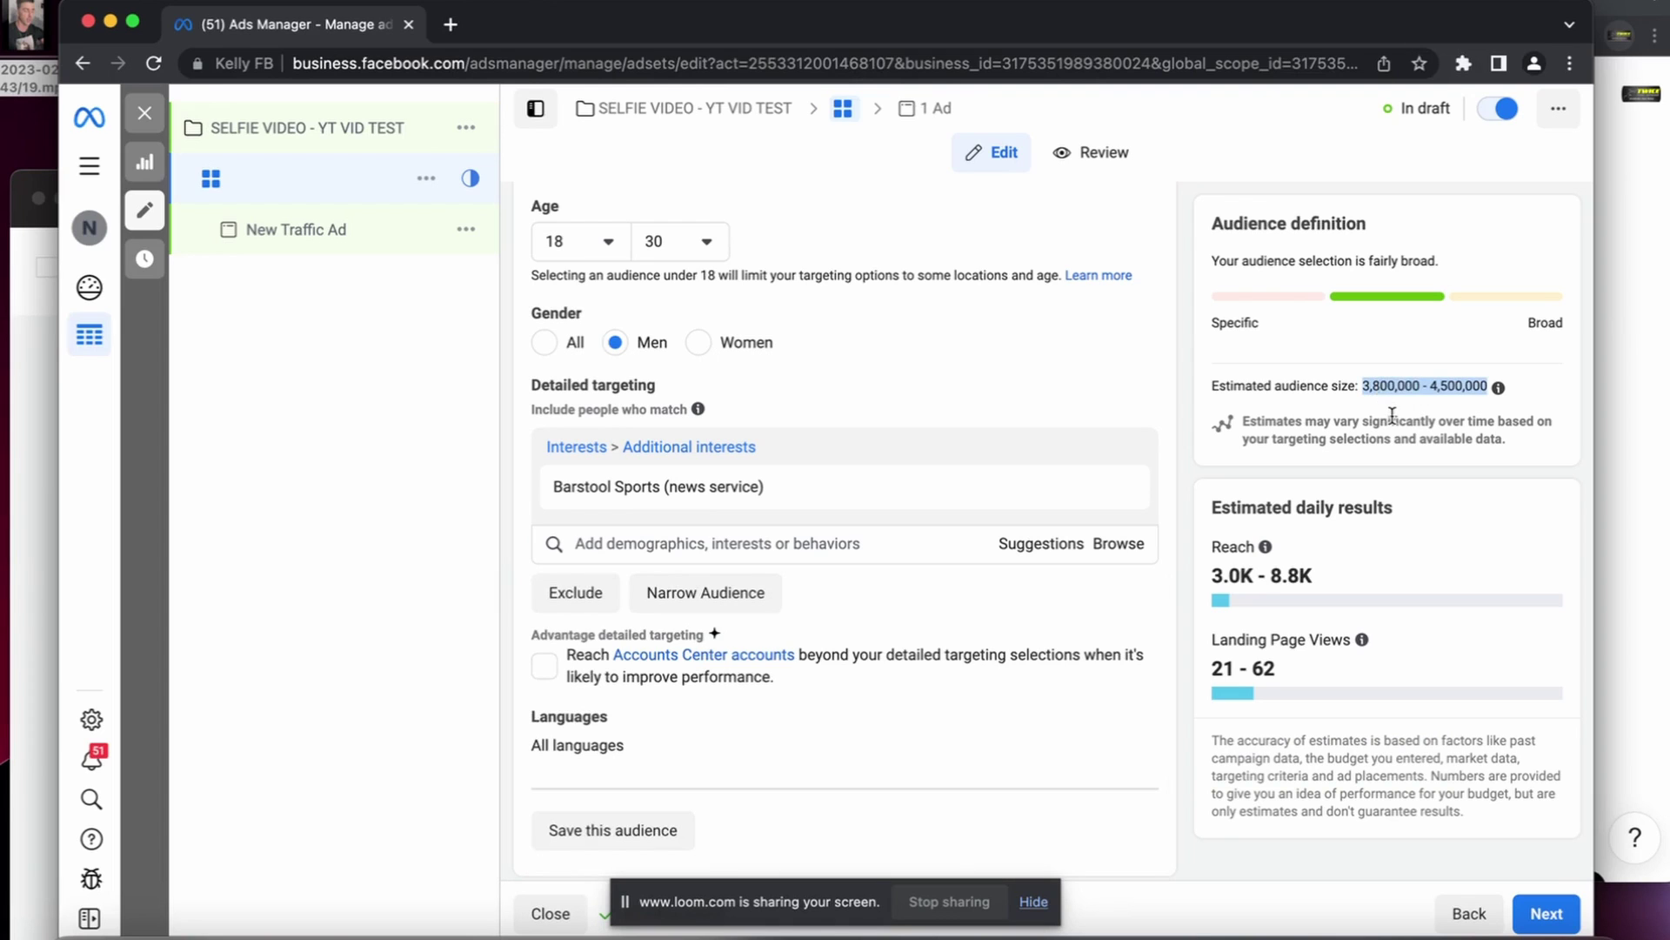
click(1180, 447)
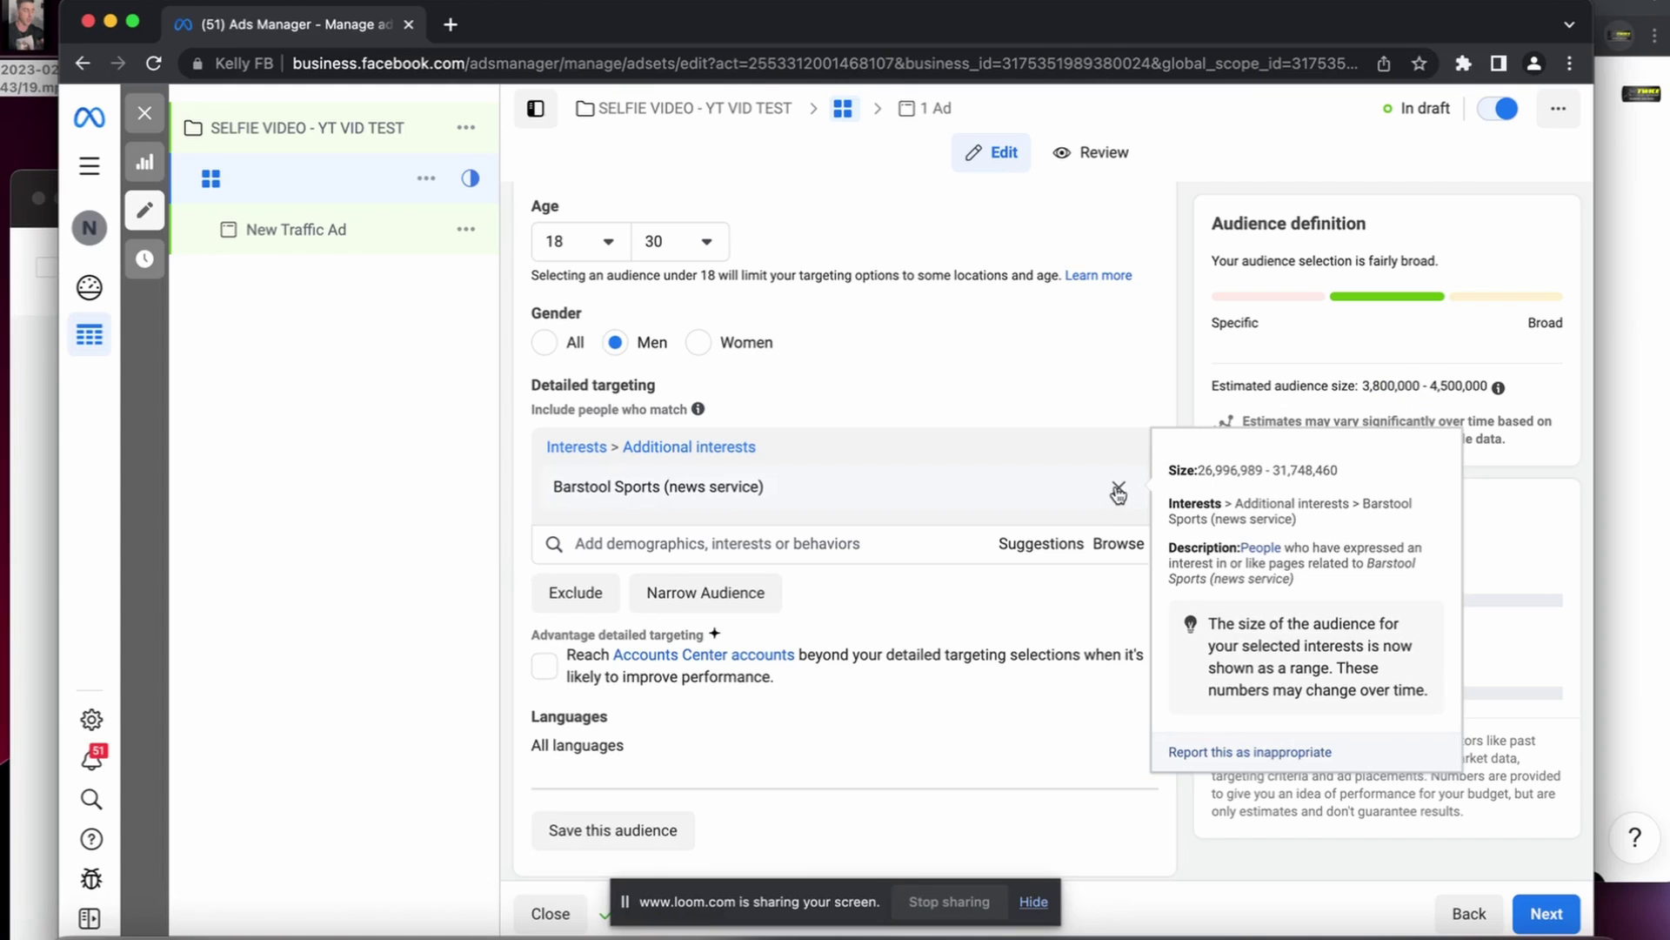
Replace the Barstool Sports interest with Digital marketing (marketing).
click(1119, 493)
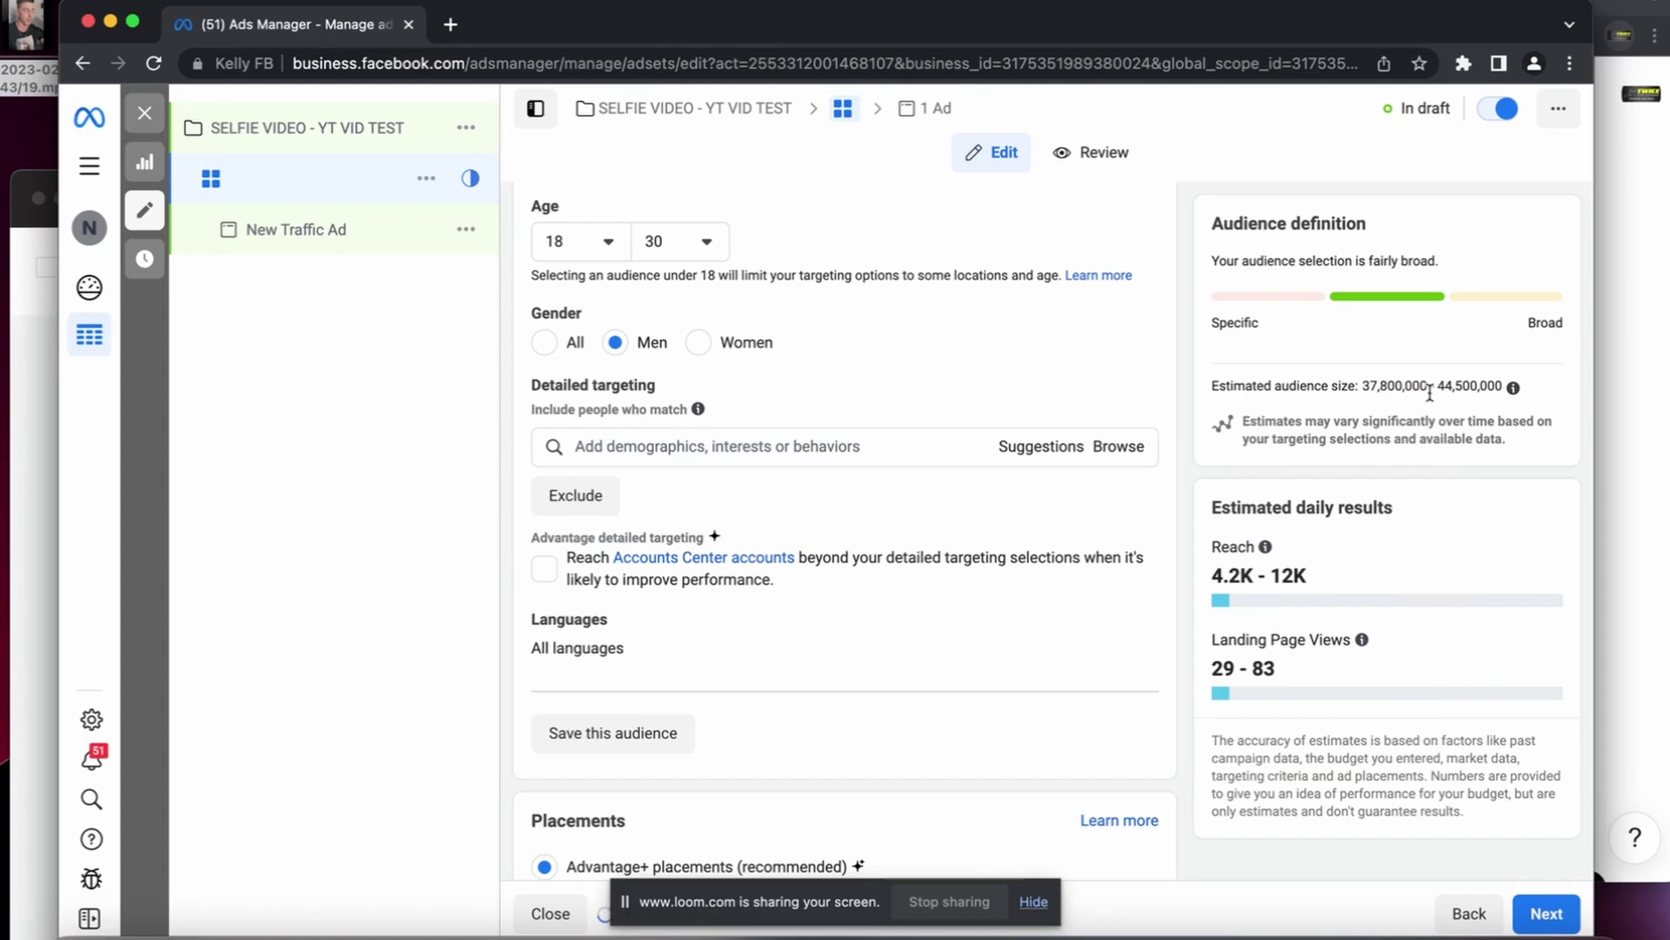
drag(1352, 384, 1479, 386)
click(1430, 409)
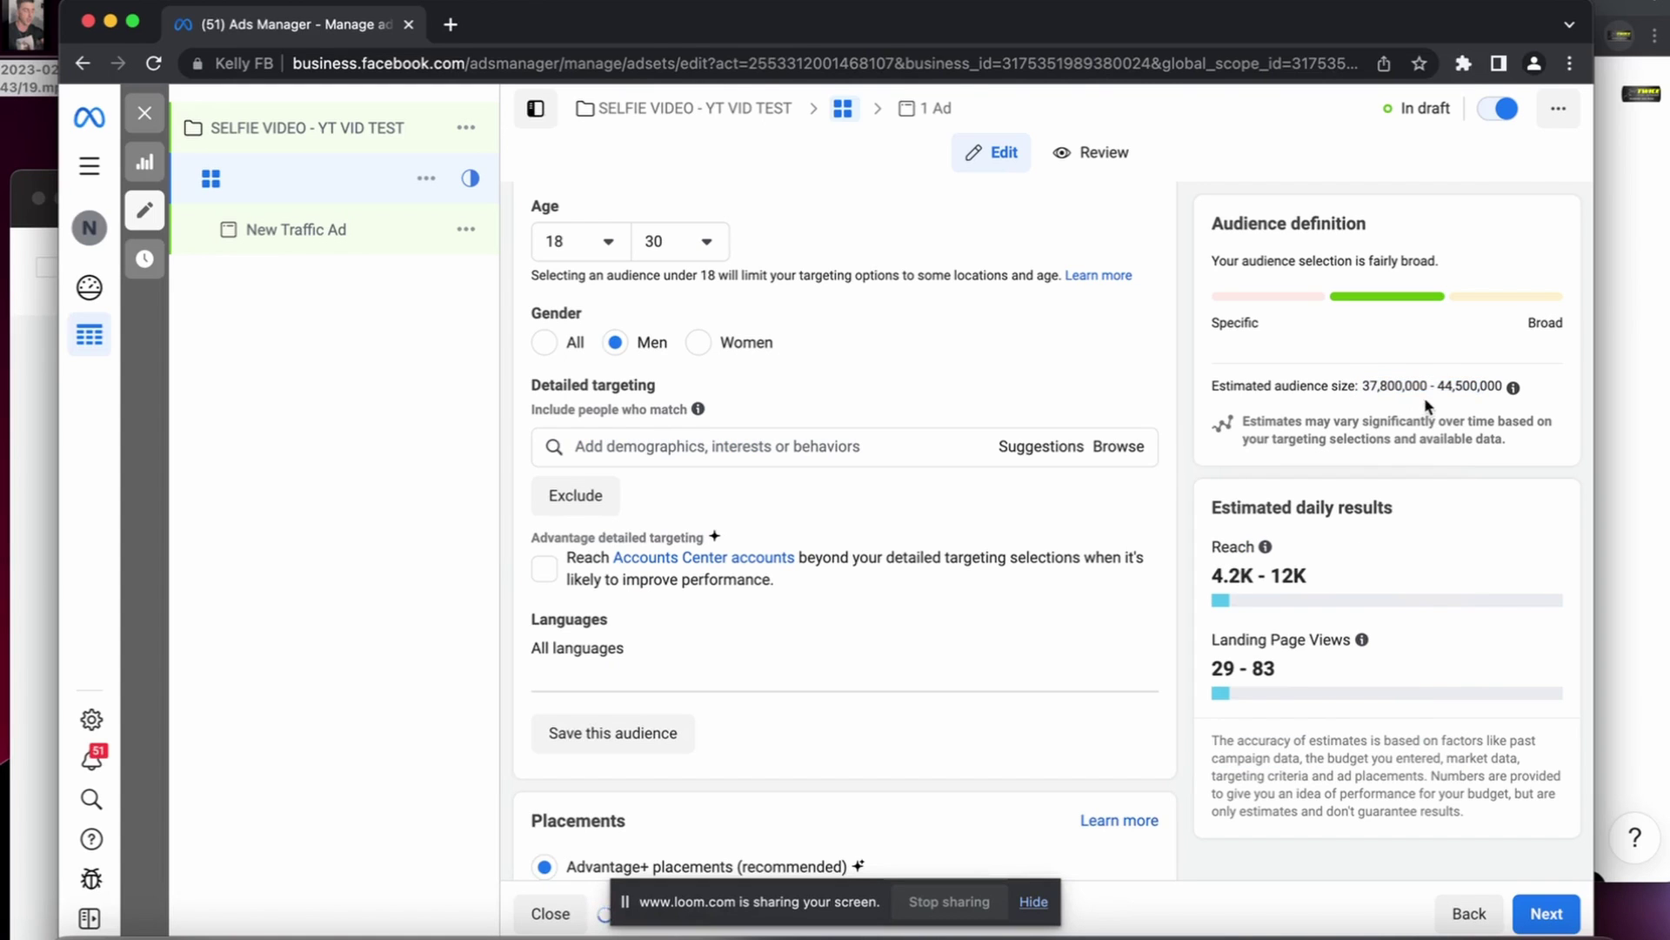
click(787, 445)
text(digital marketing)
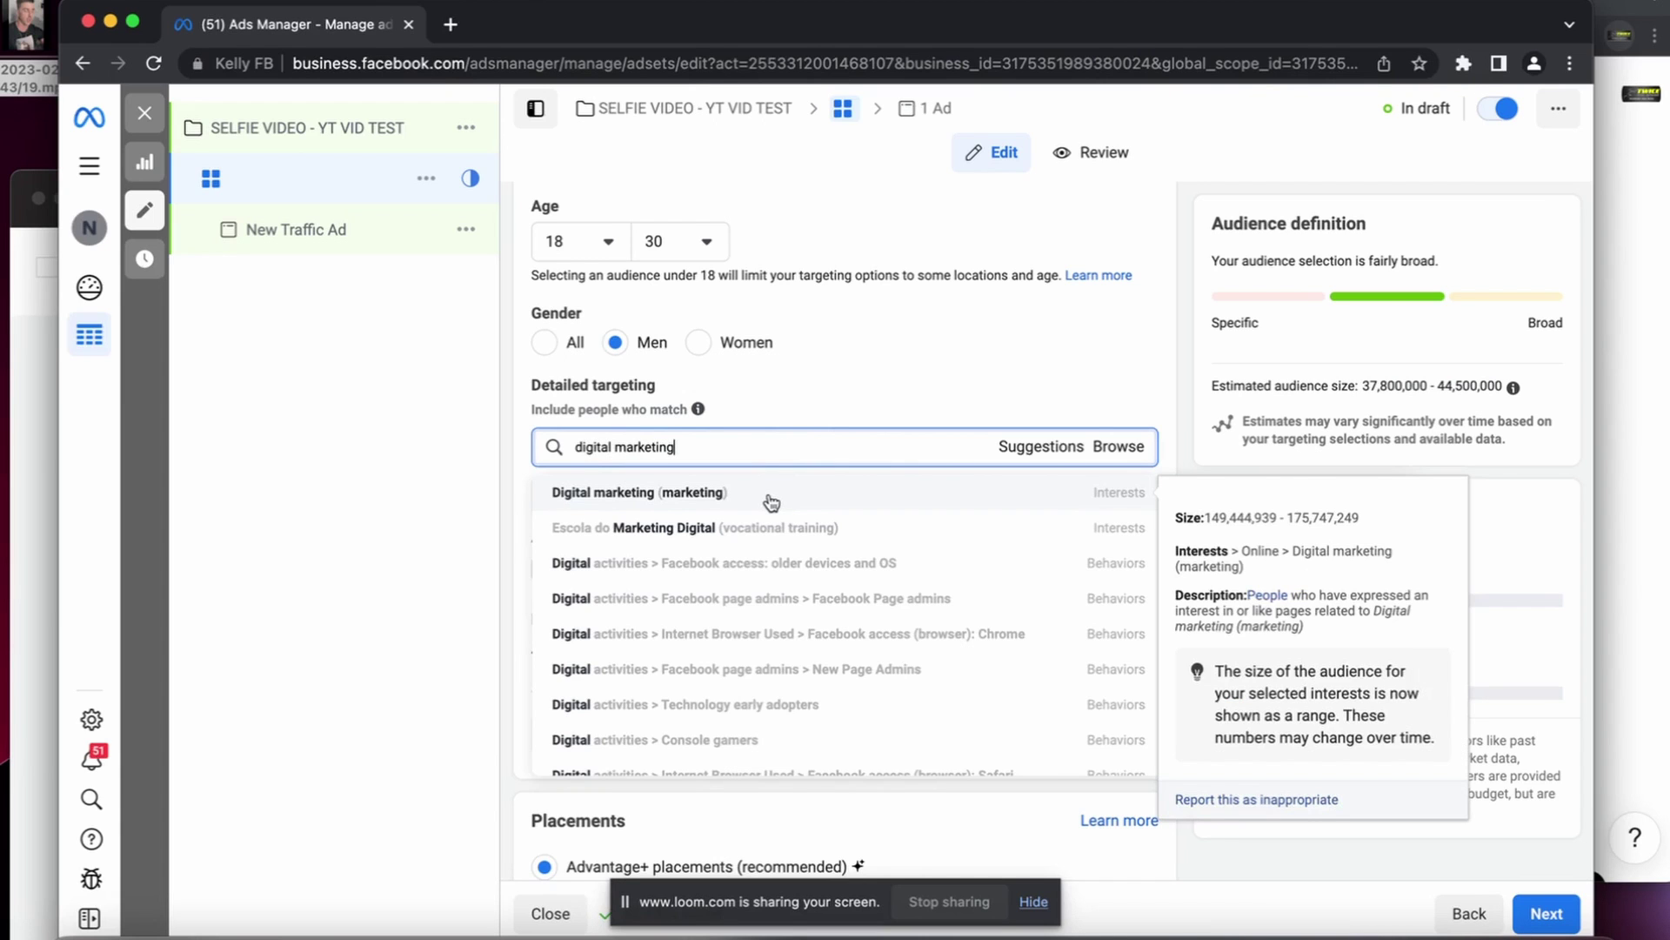
click(770, 494)
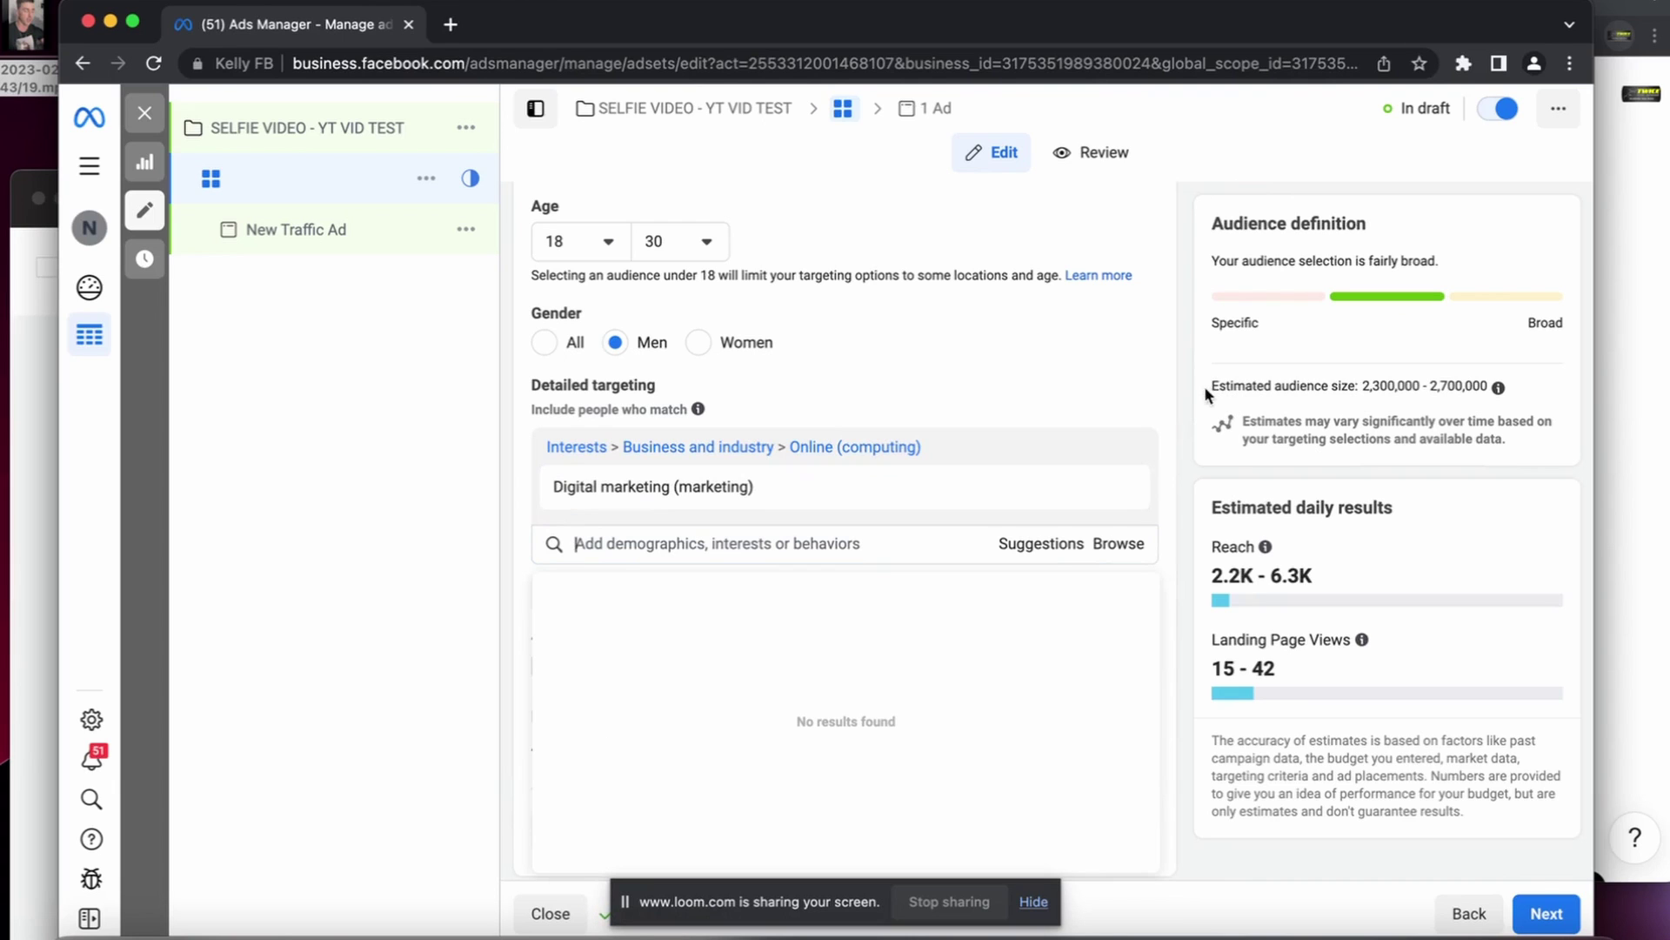
click(1204, 386)
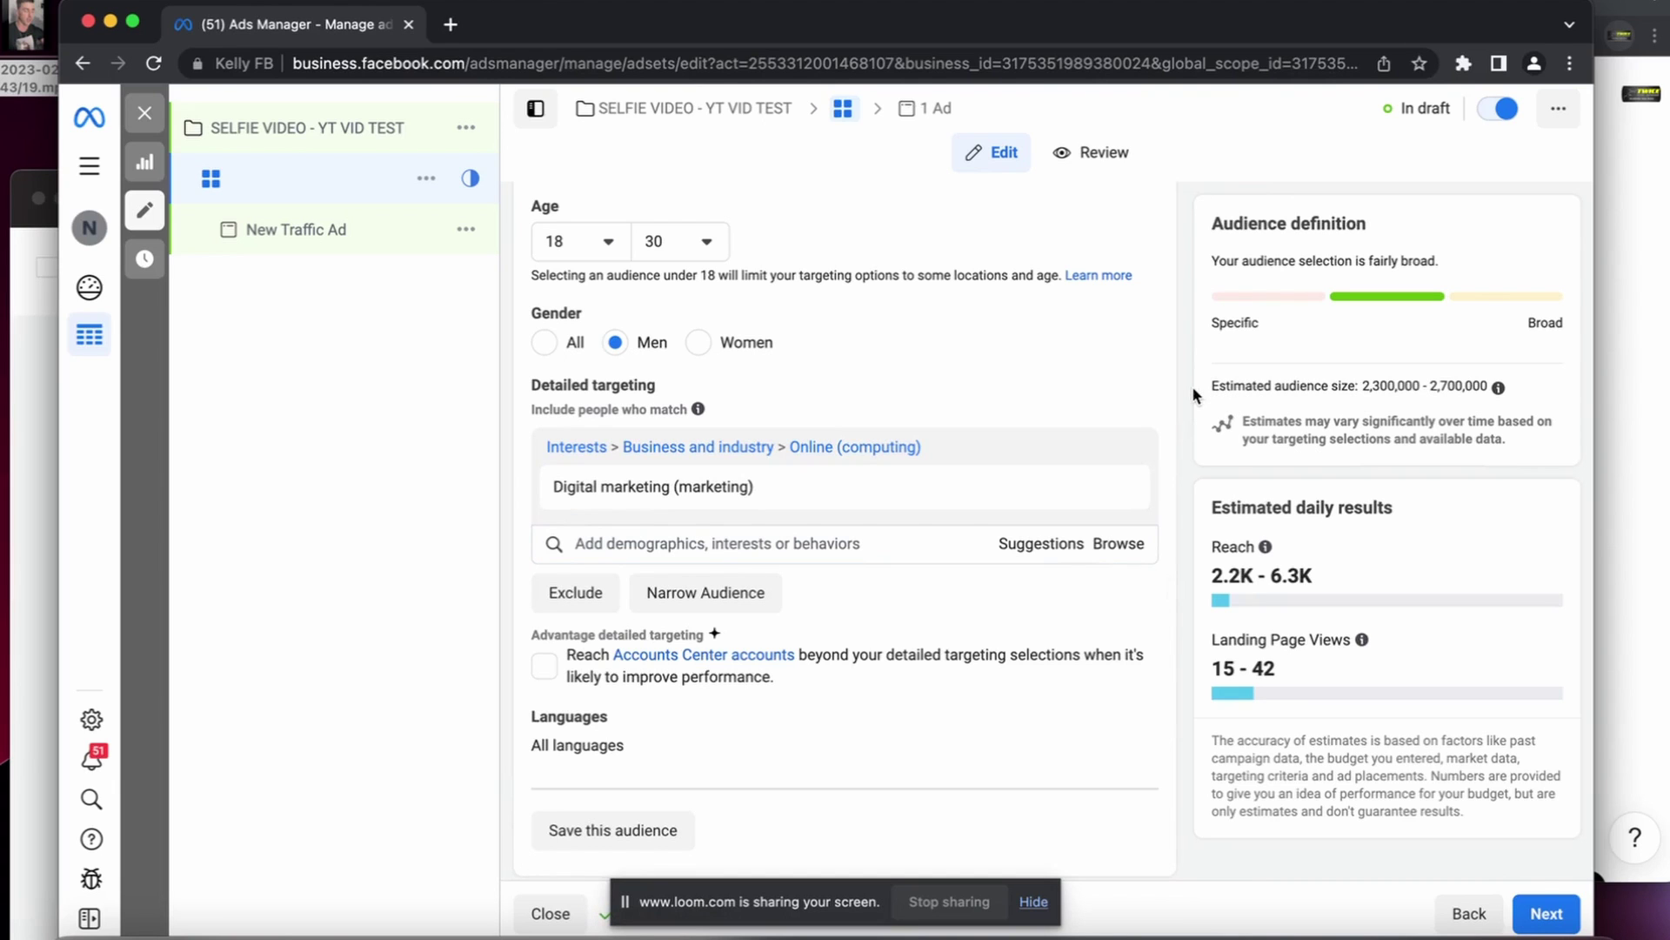
click(305, 229)
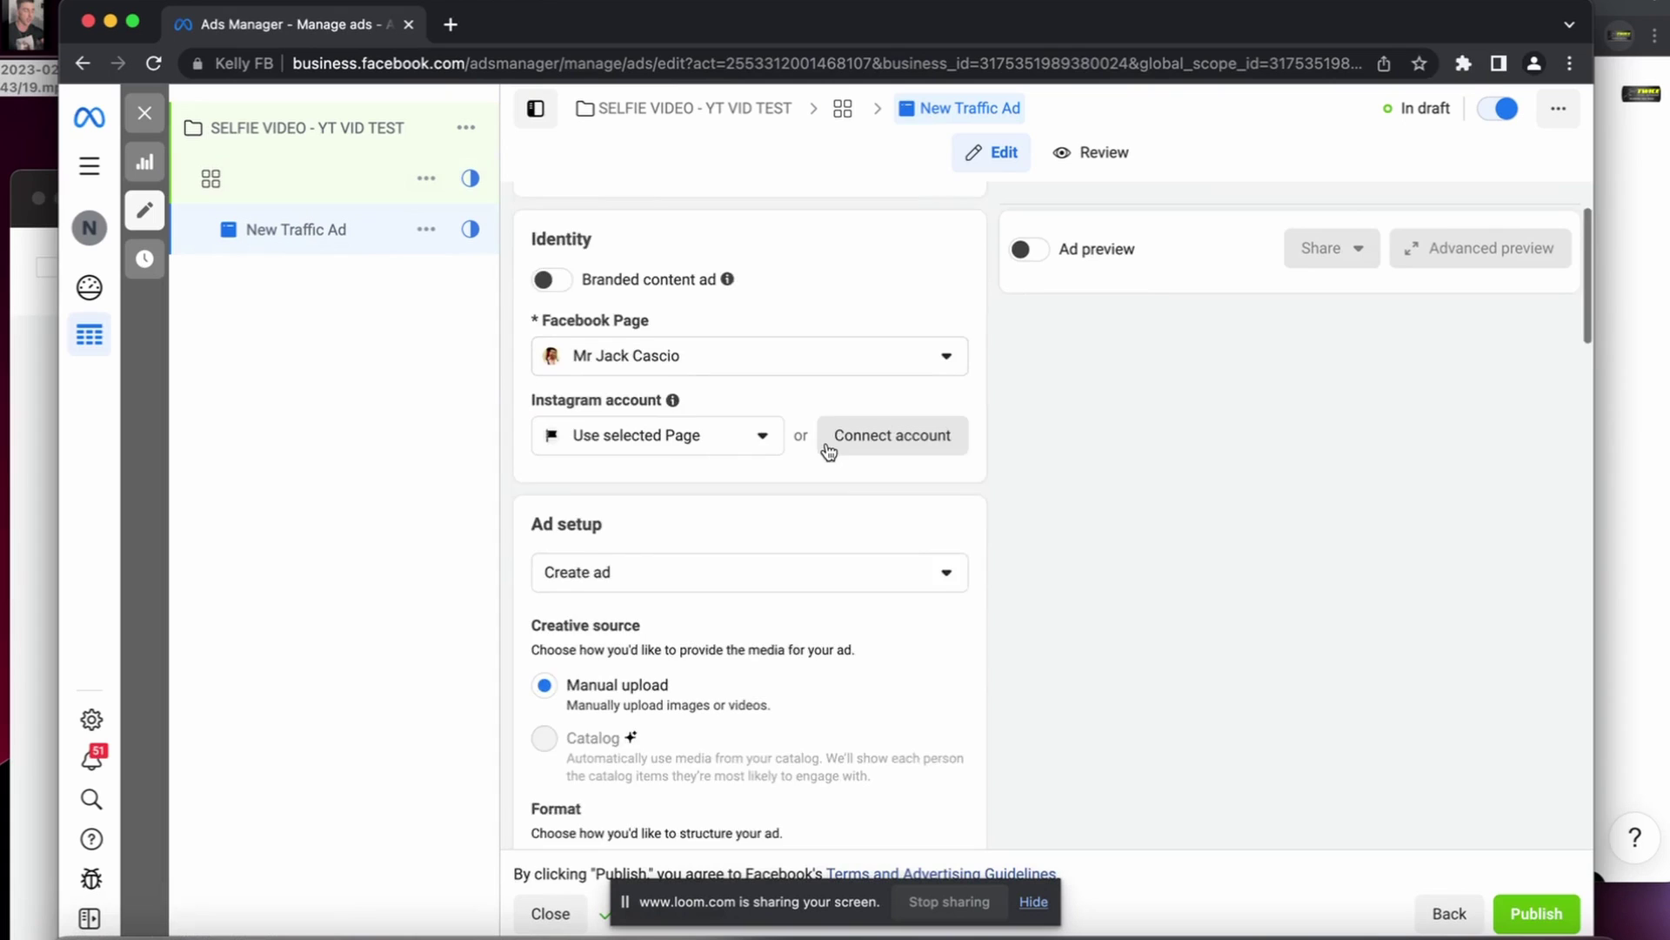
scroll(828, 449, down, 2)
Review the ad's Instagram account and Facebook Page choices, leaving them unchanged.
click(653, 312)
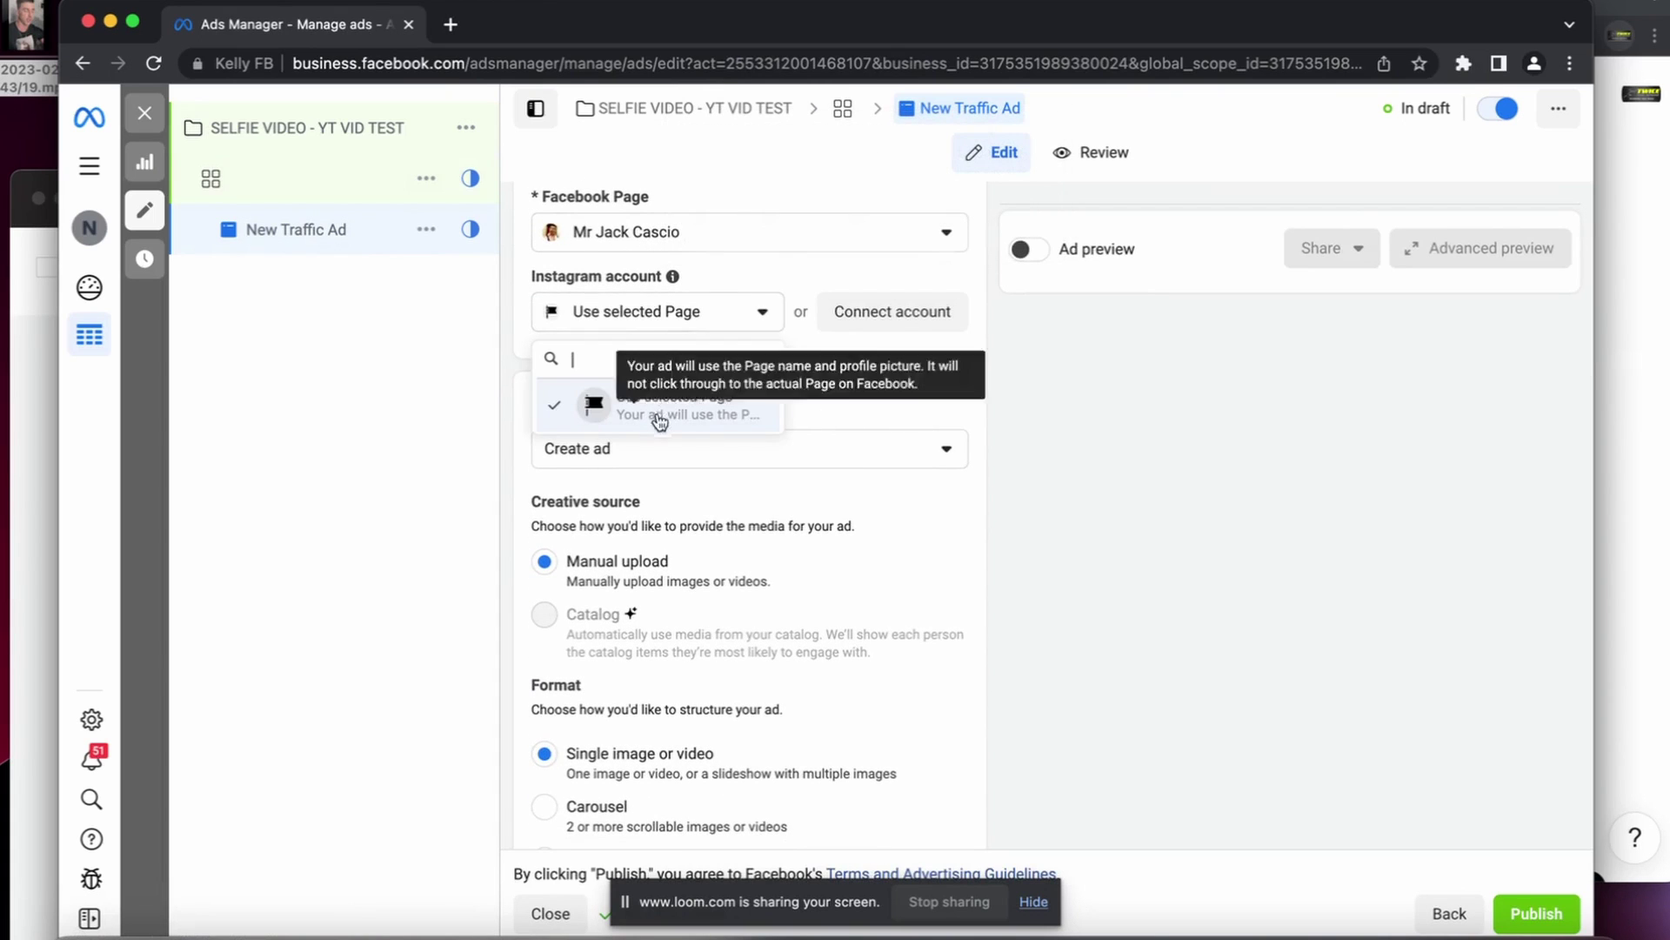
click(732, 270)
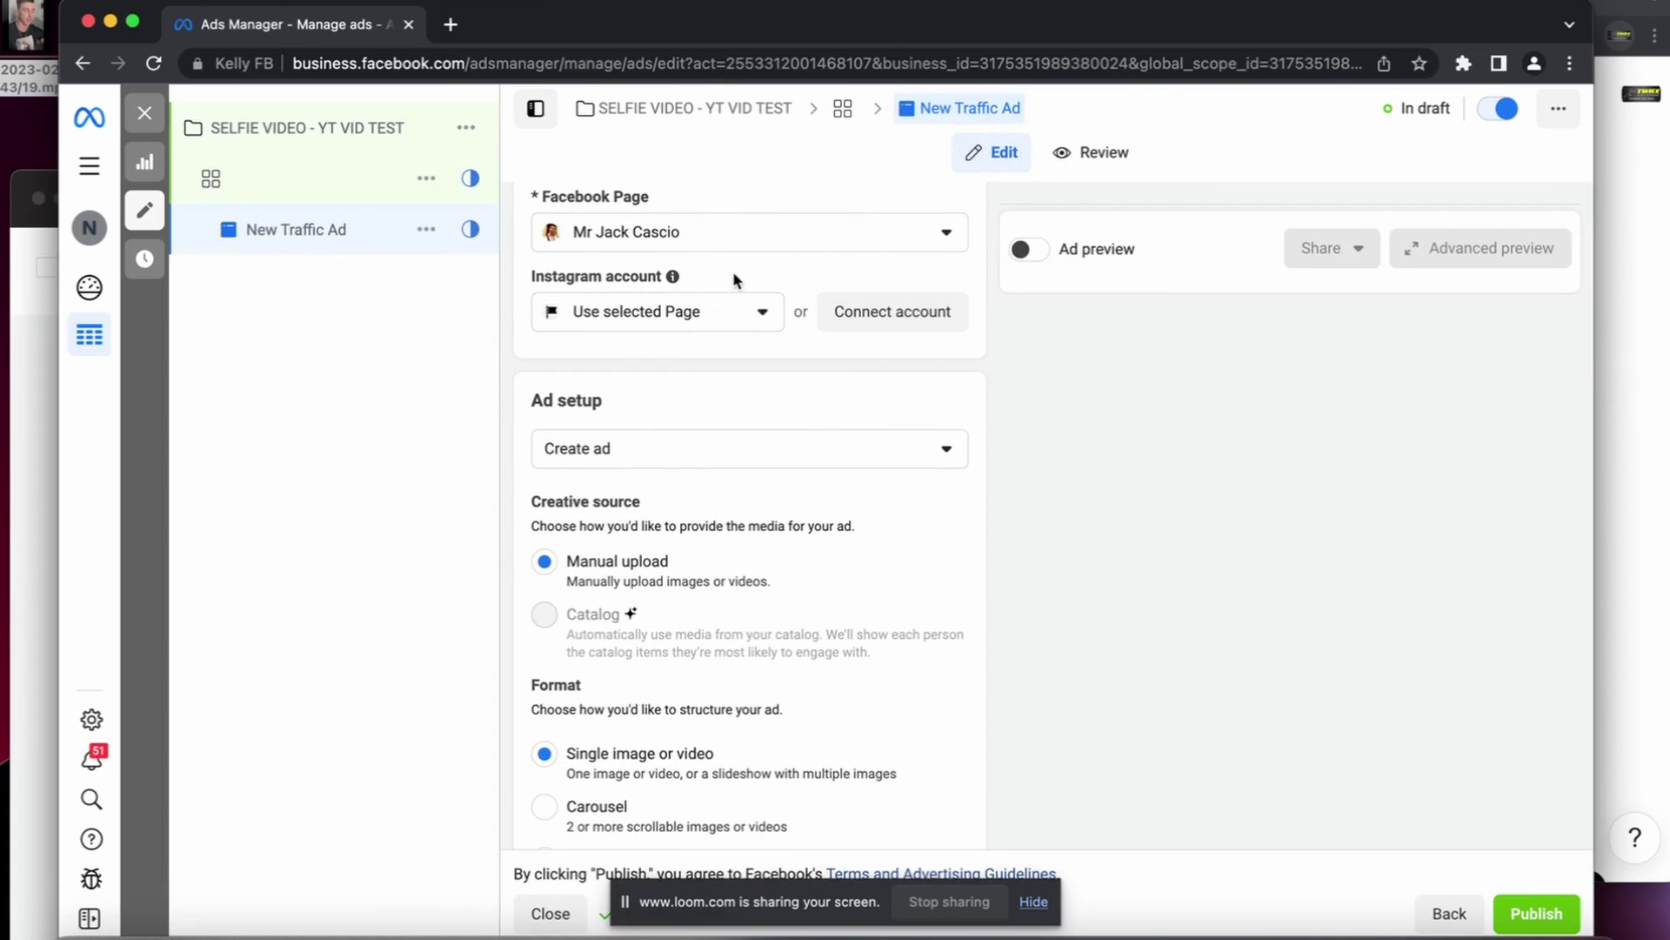
click(654, 311)
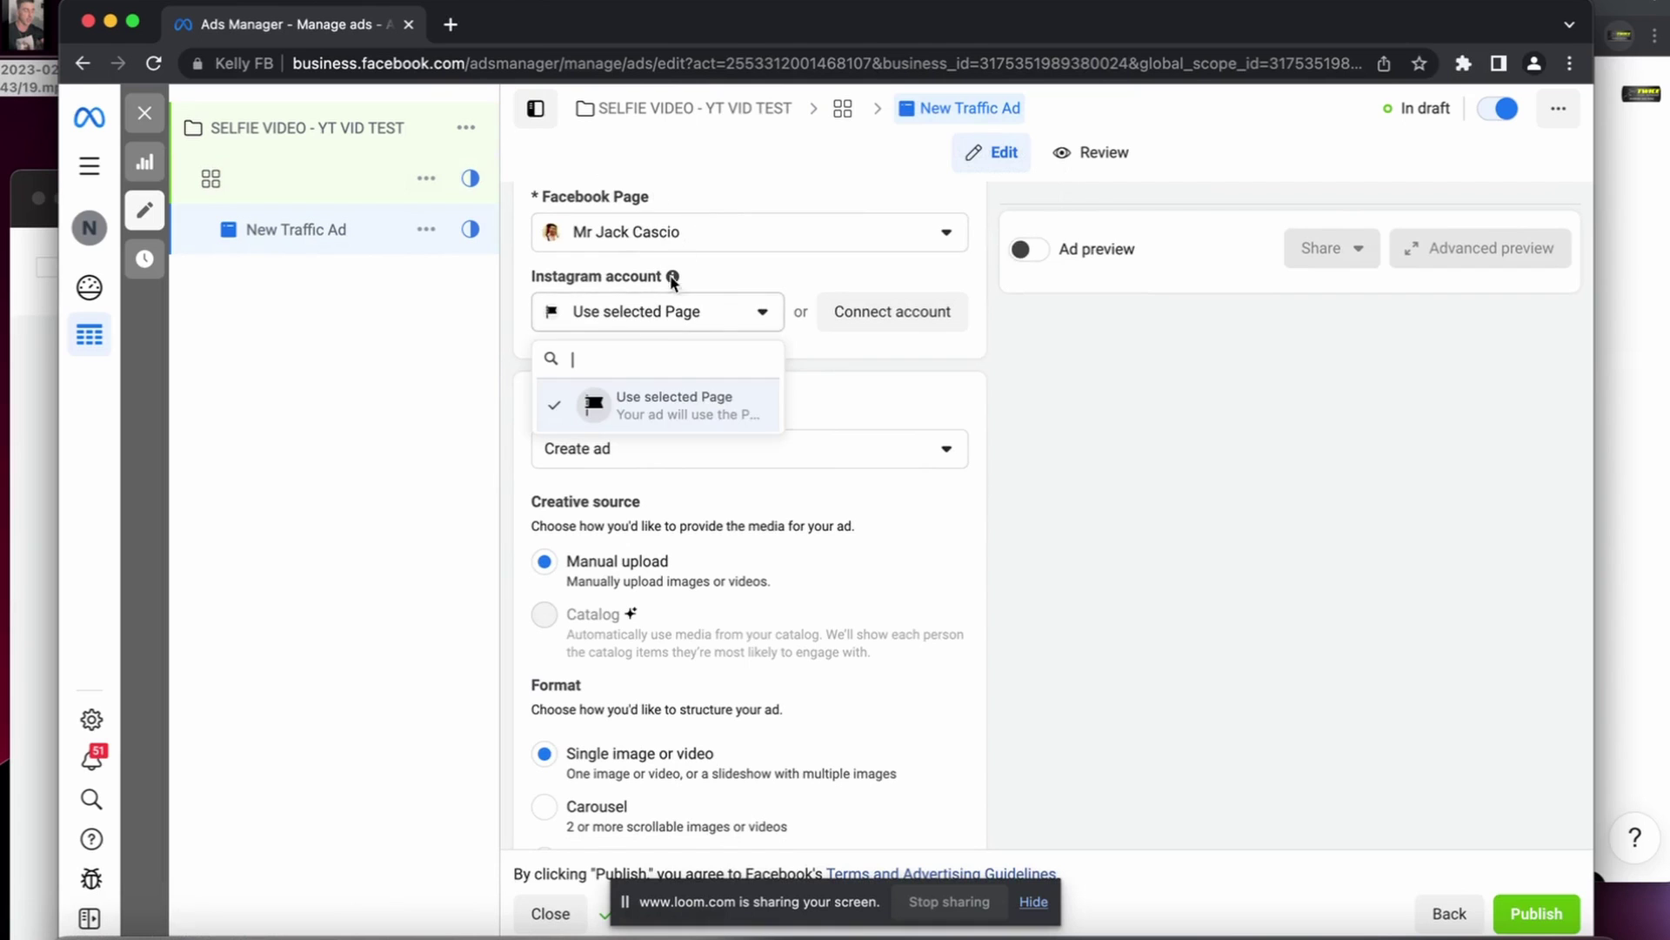
click(657, 236)
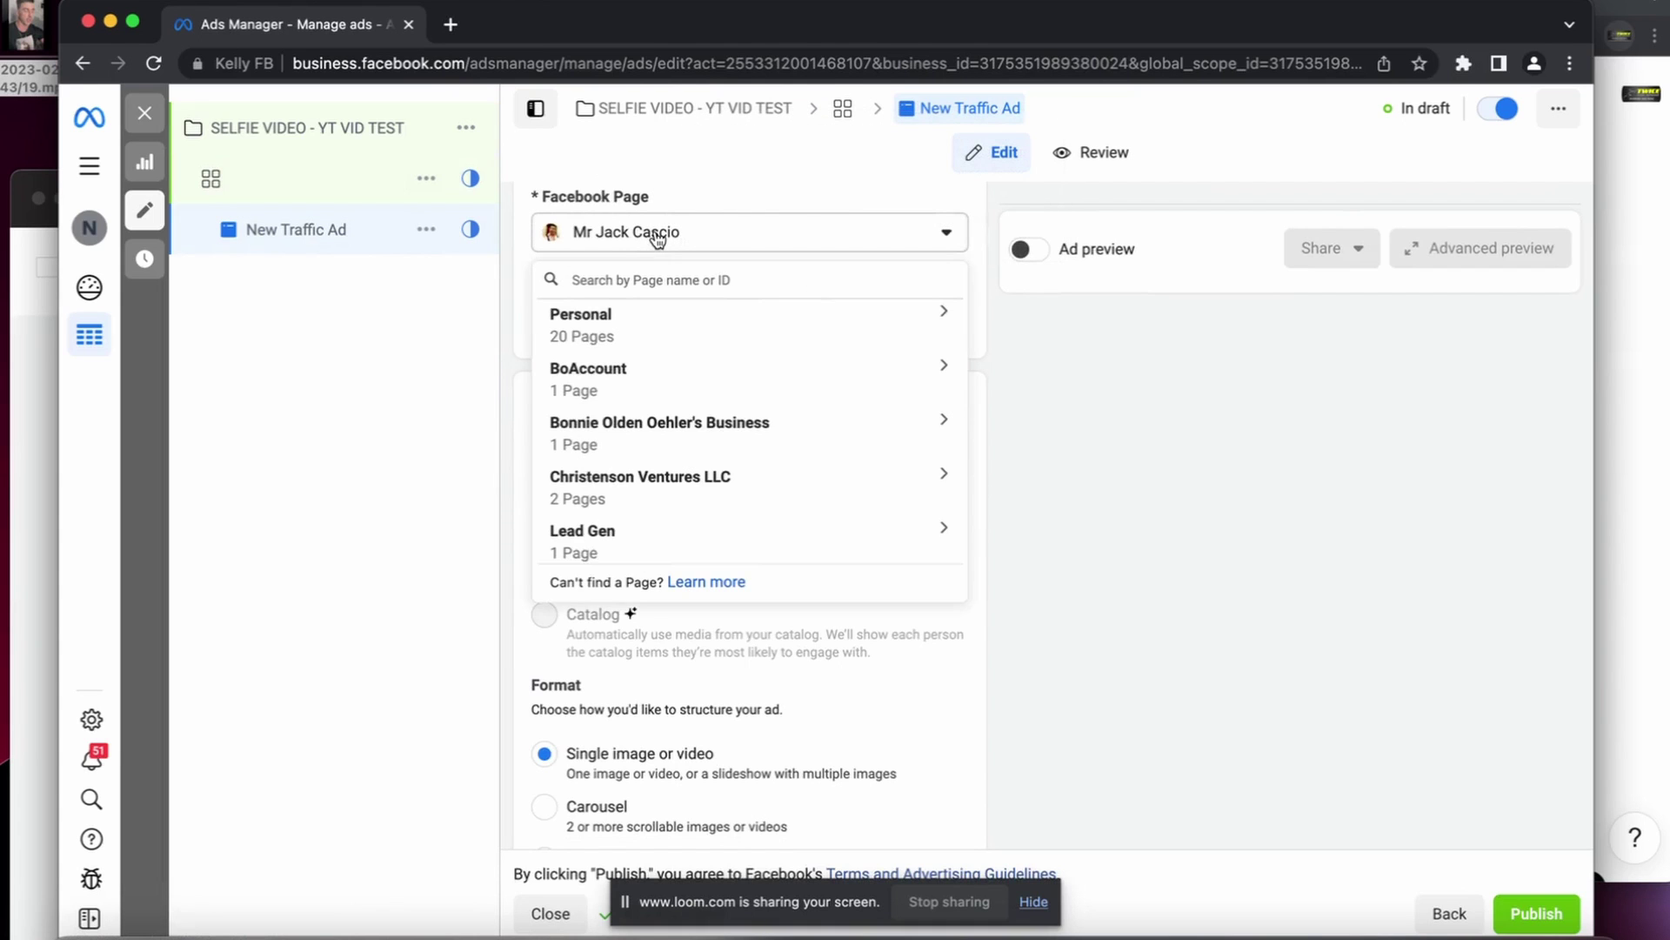
click(657, 235)
scroll(707, 263, down, 5)
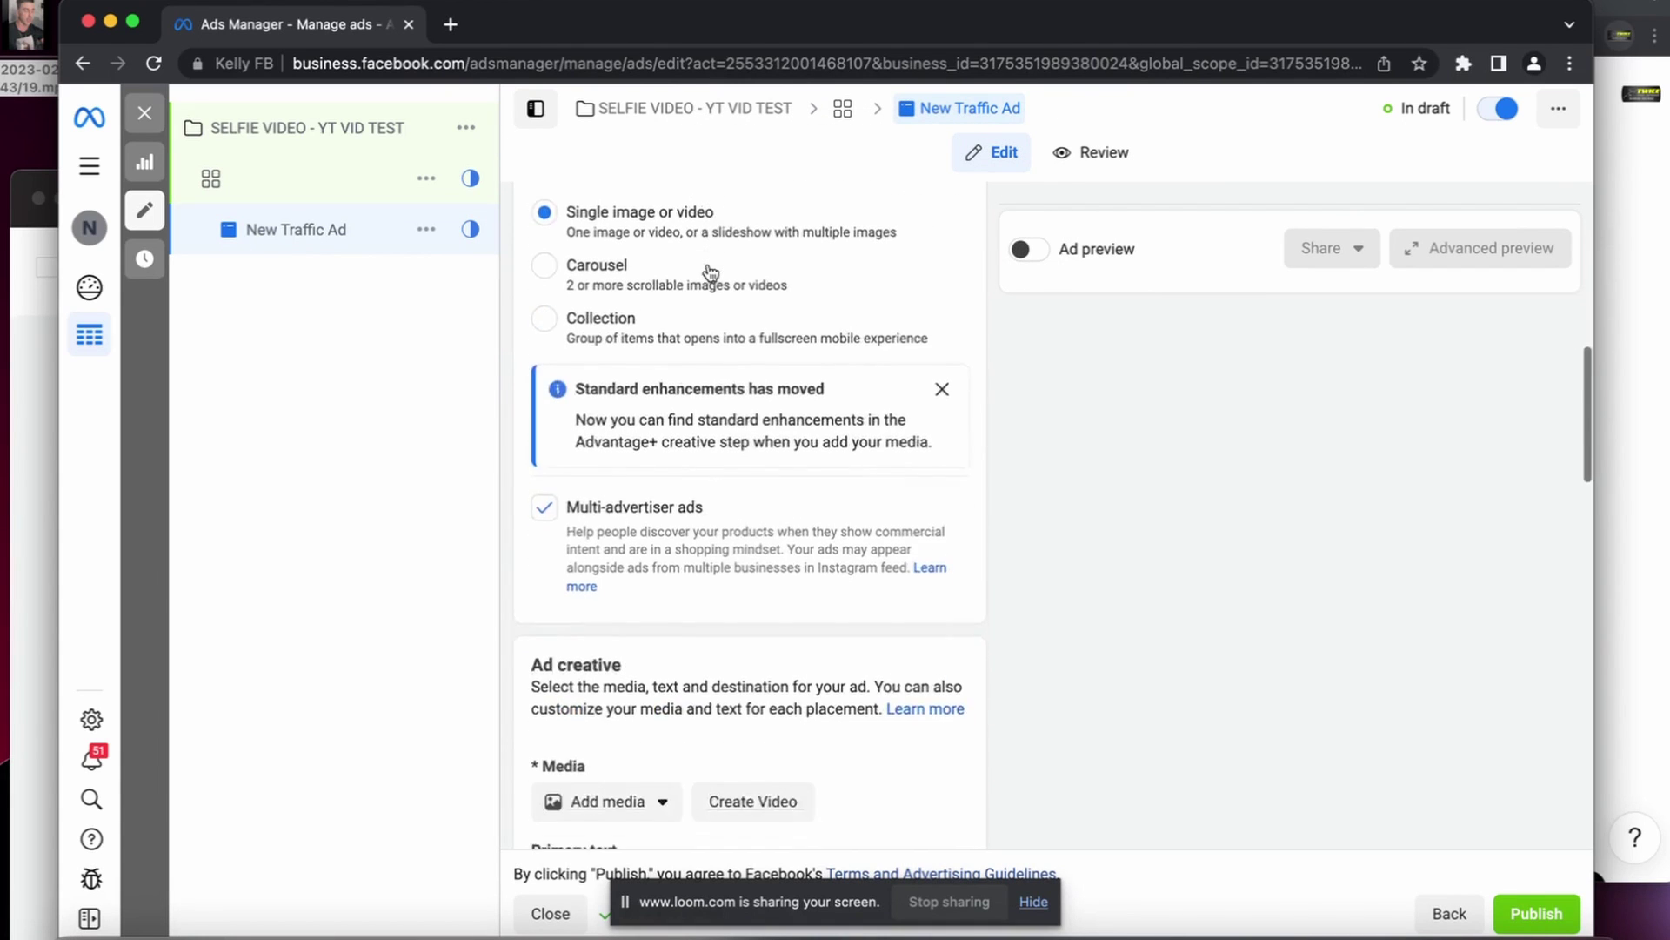
scroll(710, 271, down, 4)
scroll(654, 327, down, 4)
scroll(652, 394, down, 2)
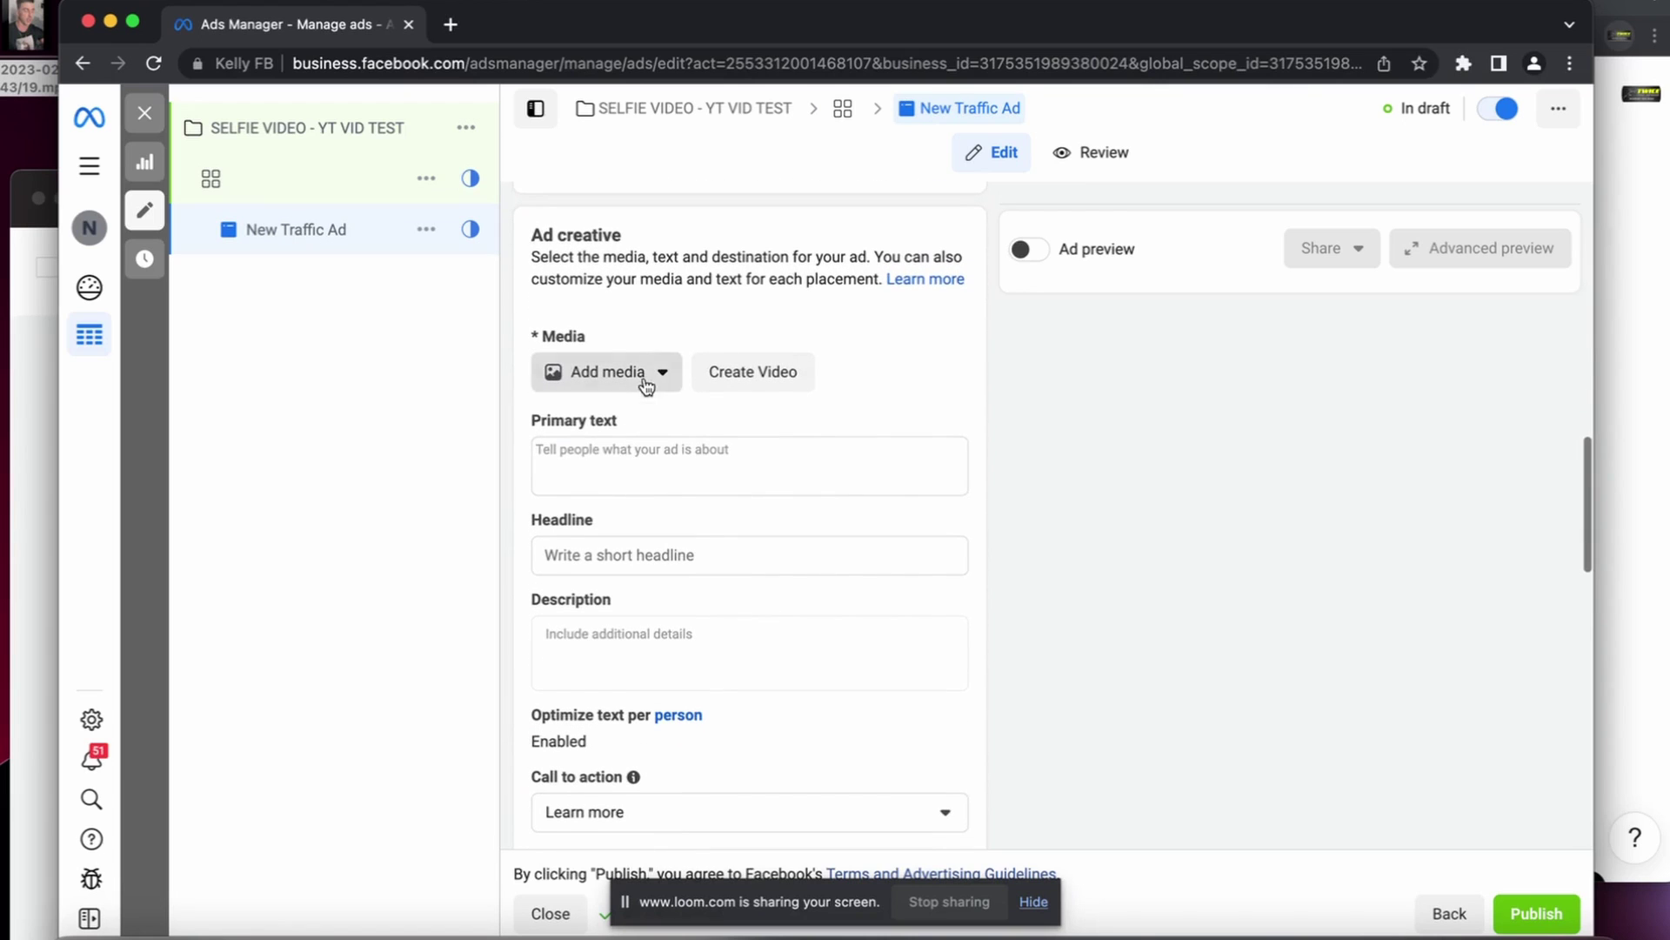
Upload the selfie video as the ad's media, skipping past crop and optimize.
click(646, 383)
click(608, 457)
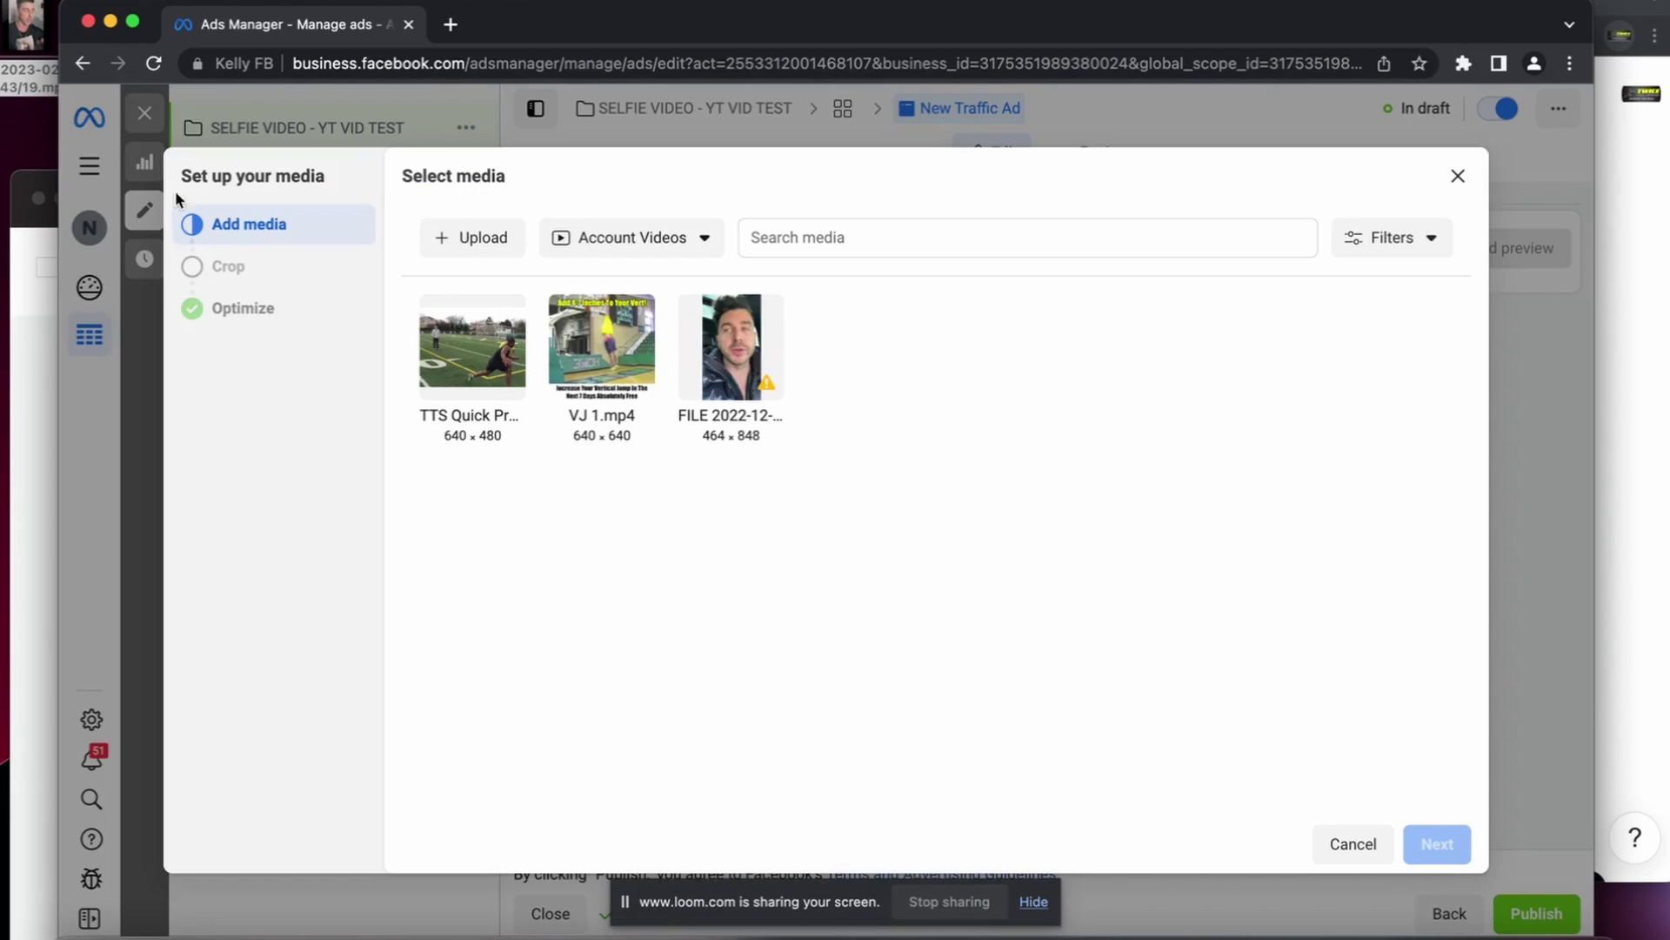
drag(39, 196, 731, 523)
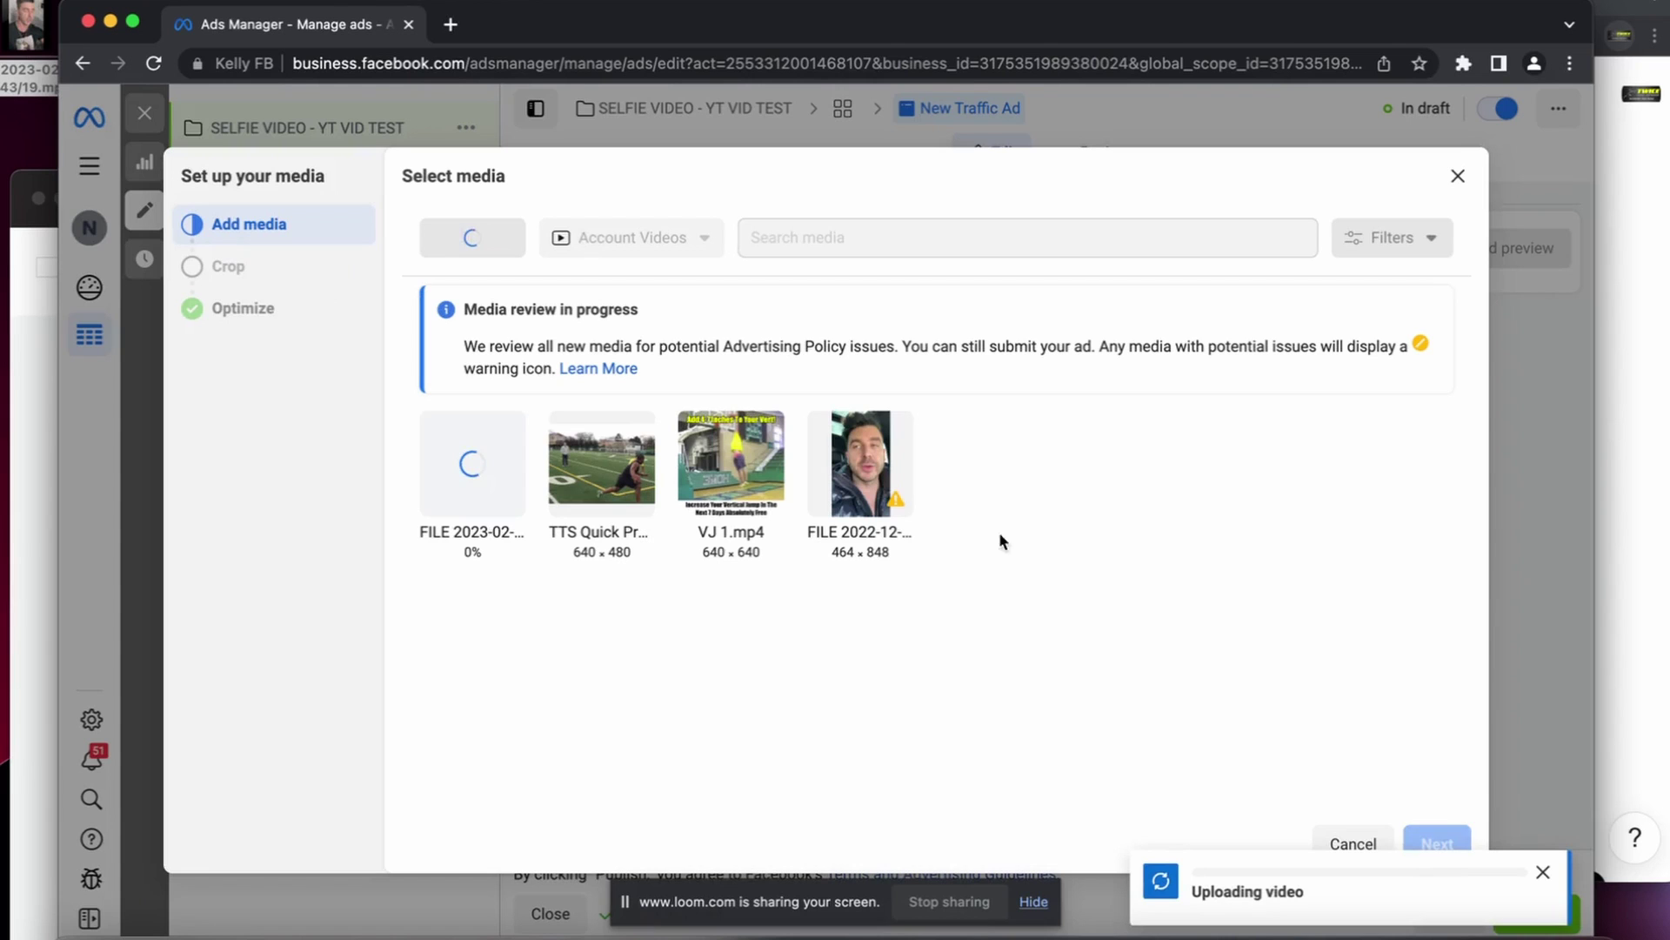
click(1437, 843)
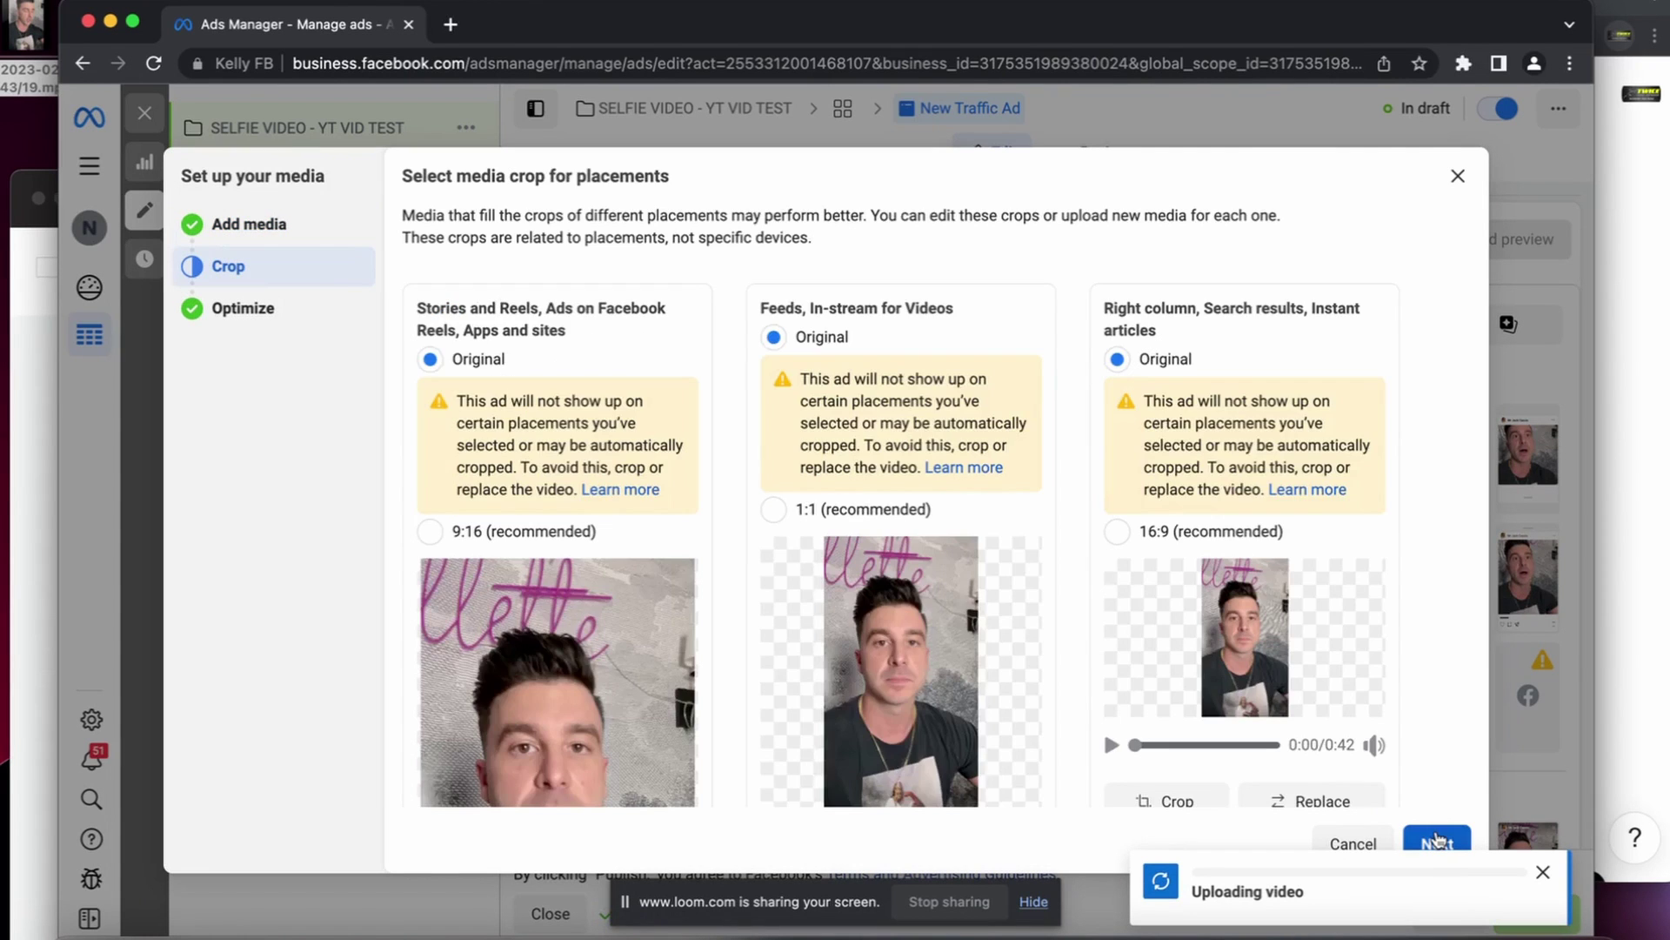
click(1436, 843)
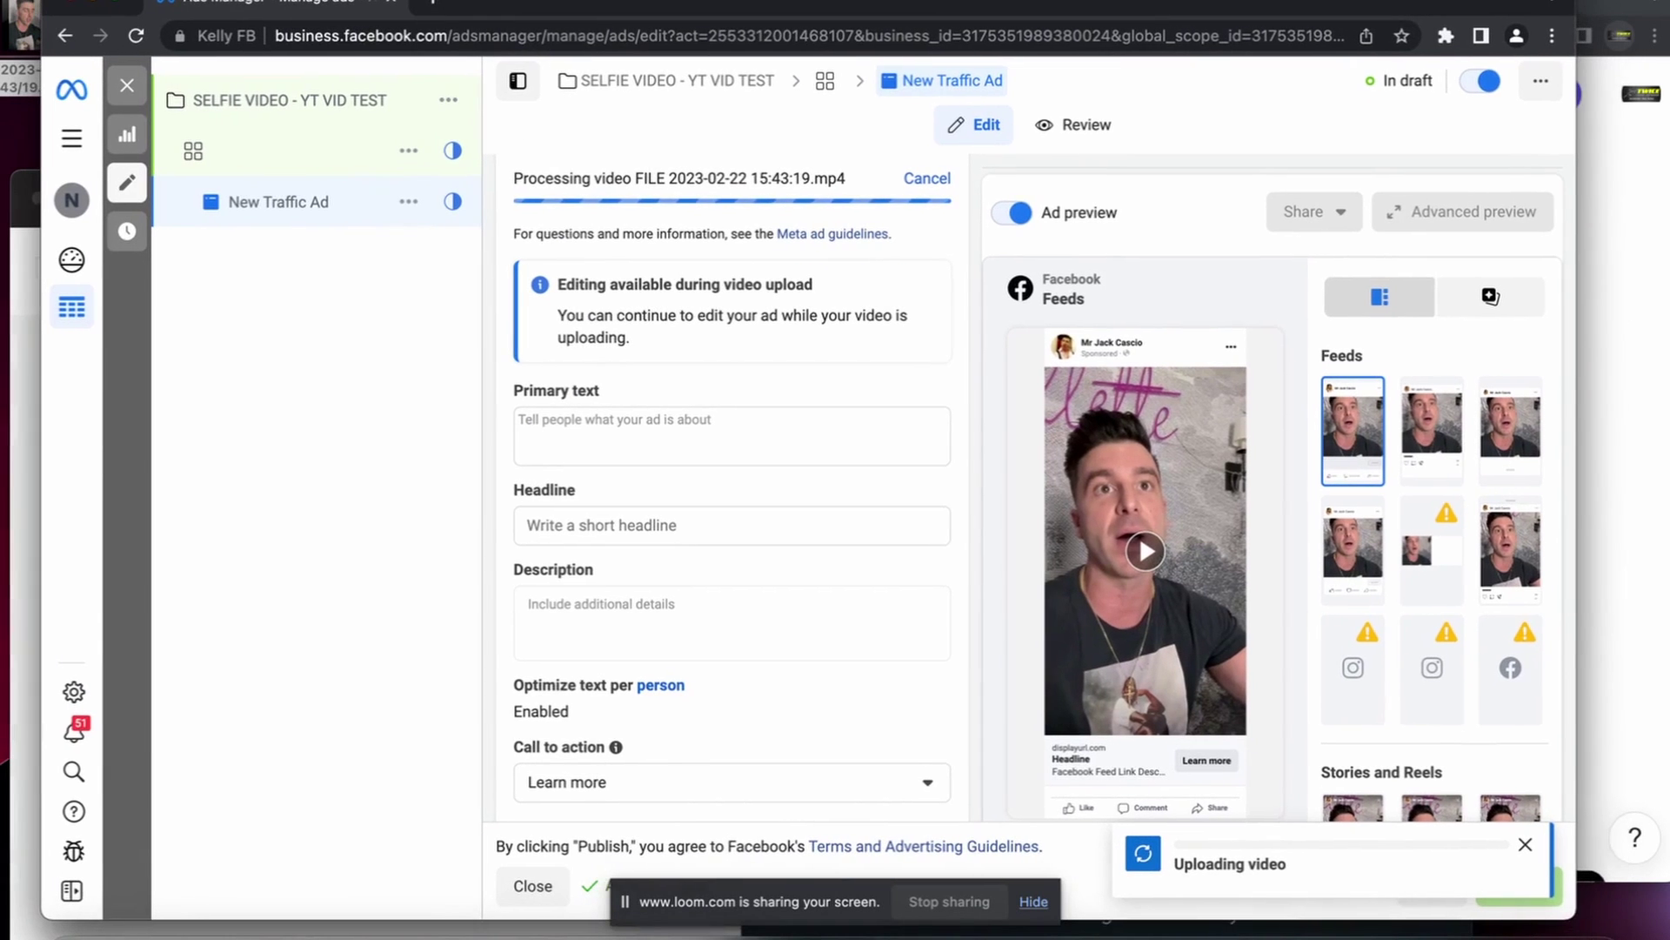
click(574, 432)
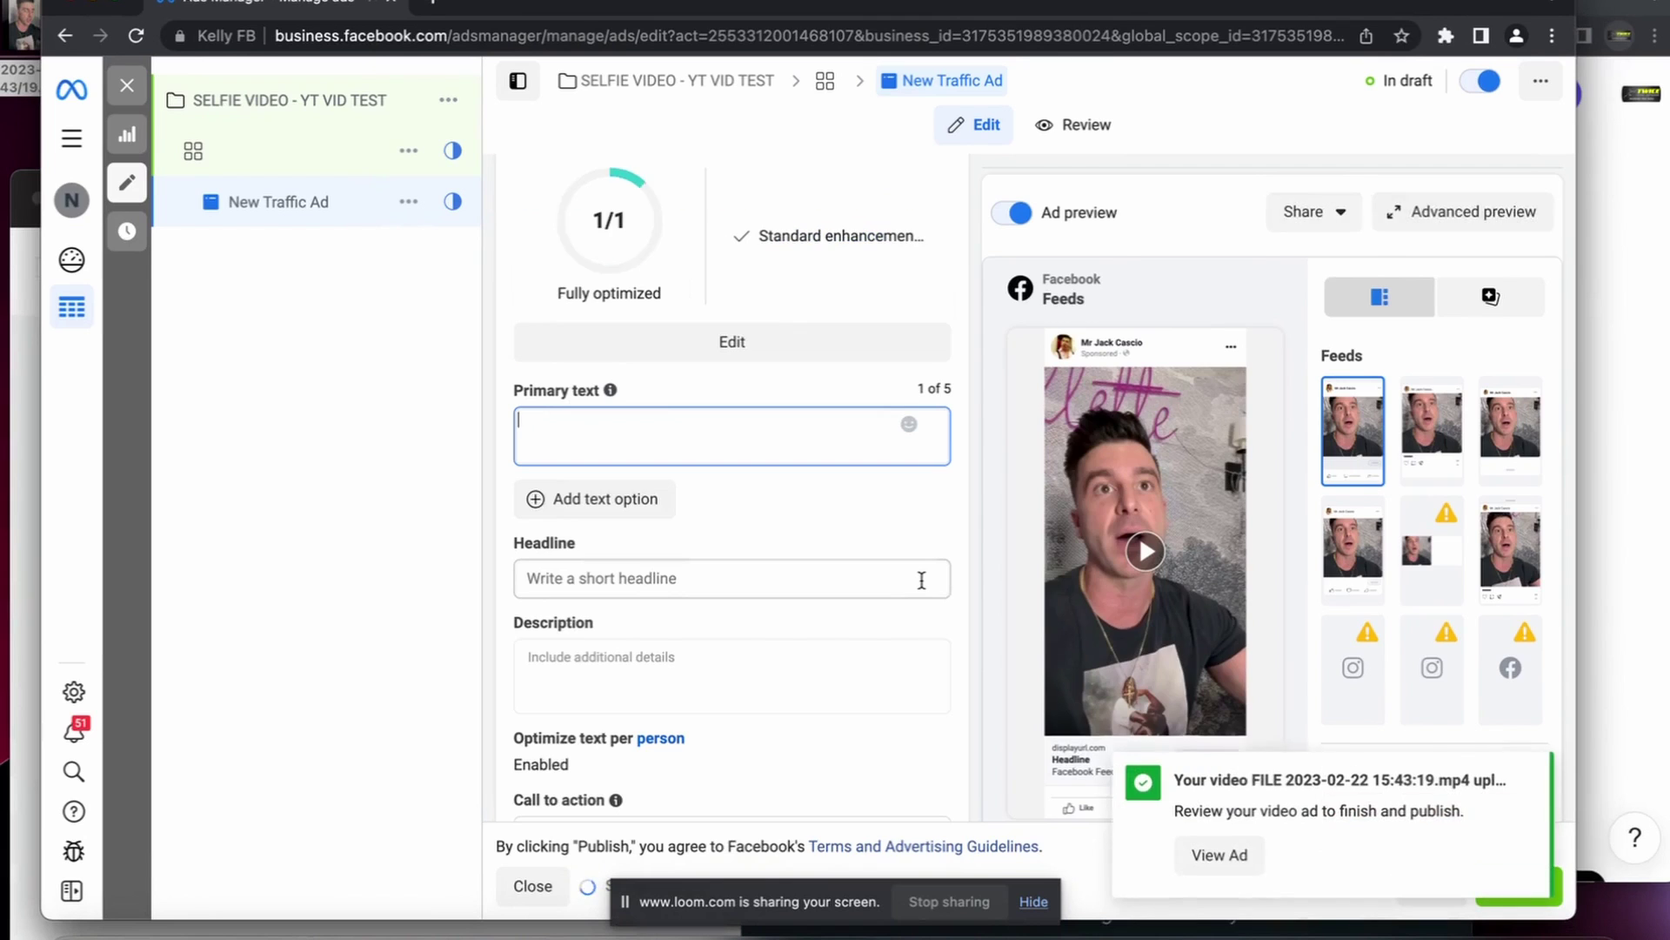
text(What)
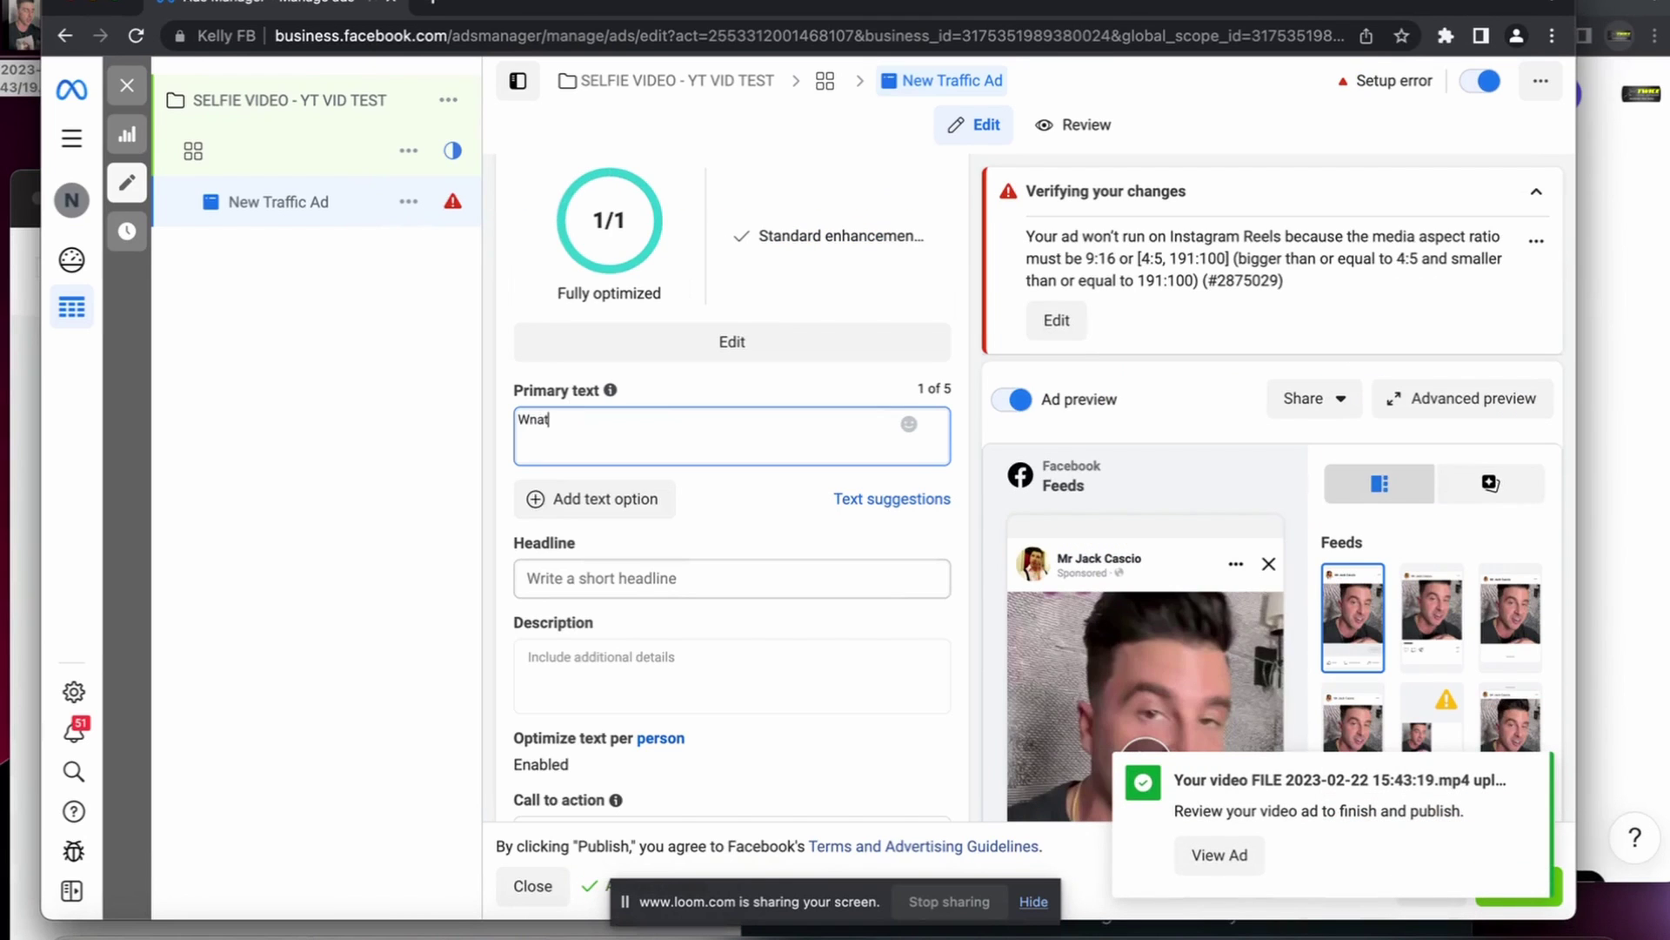
Write the primary text and headline, choose the Watch more call to action, then pause the preview.
key(BackSpace)
key(BackSpace)
key(BackSpace)
text(ant to know exactly how to create ads just like htis)
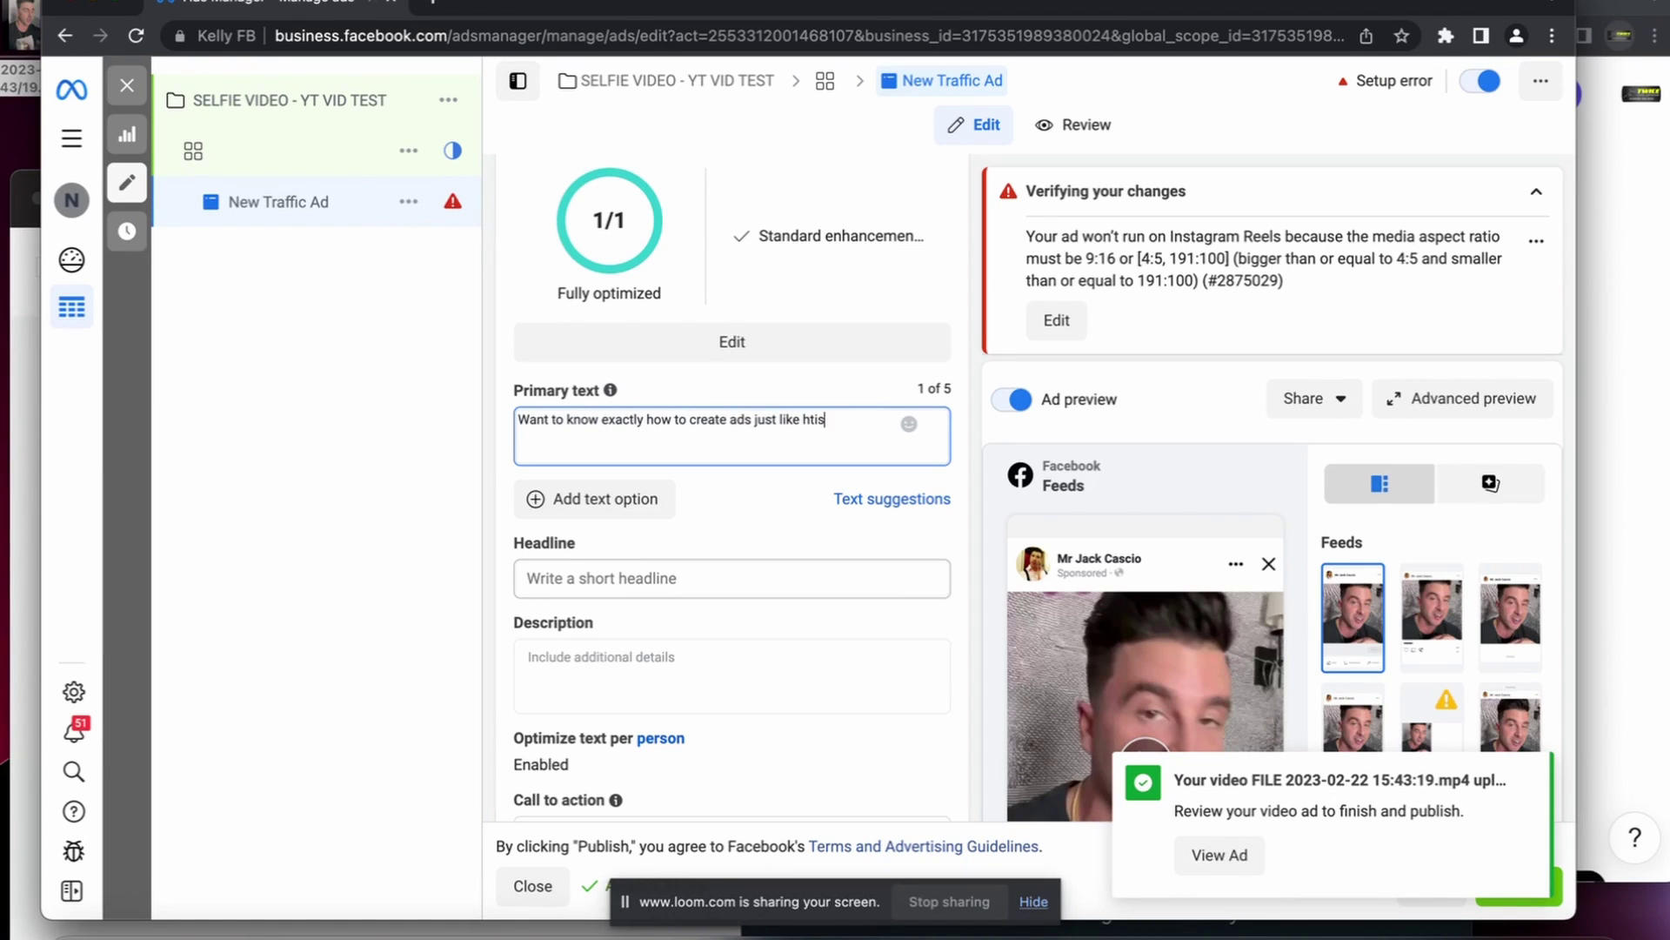
text(for FREE?)
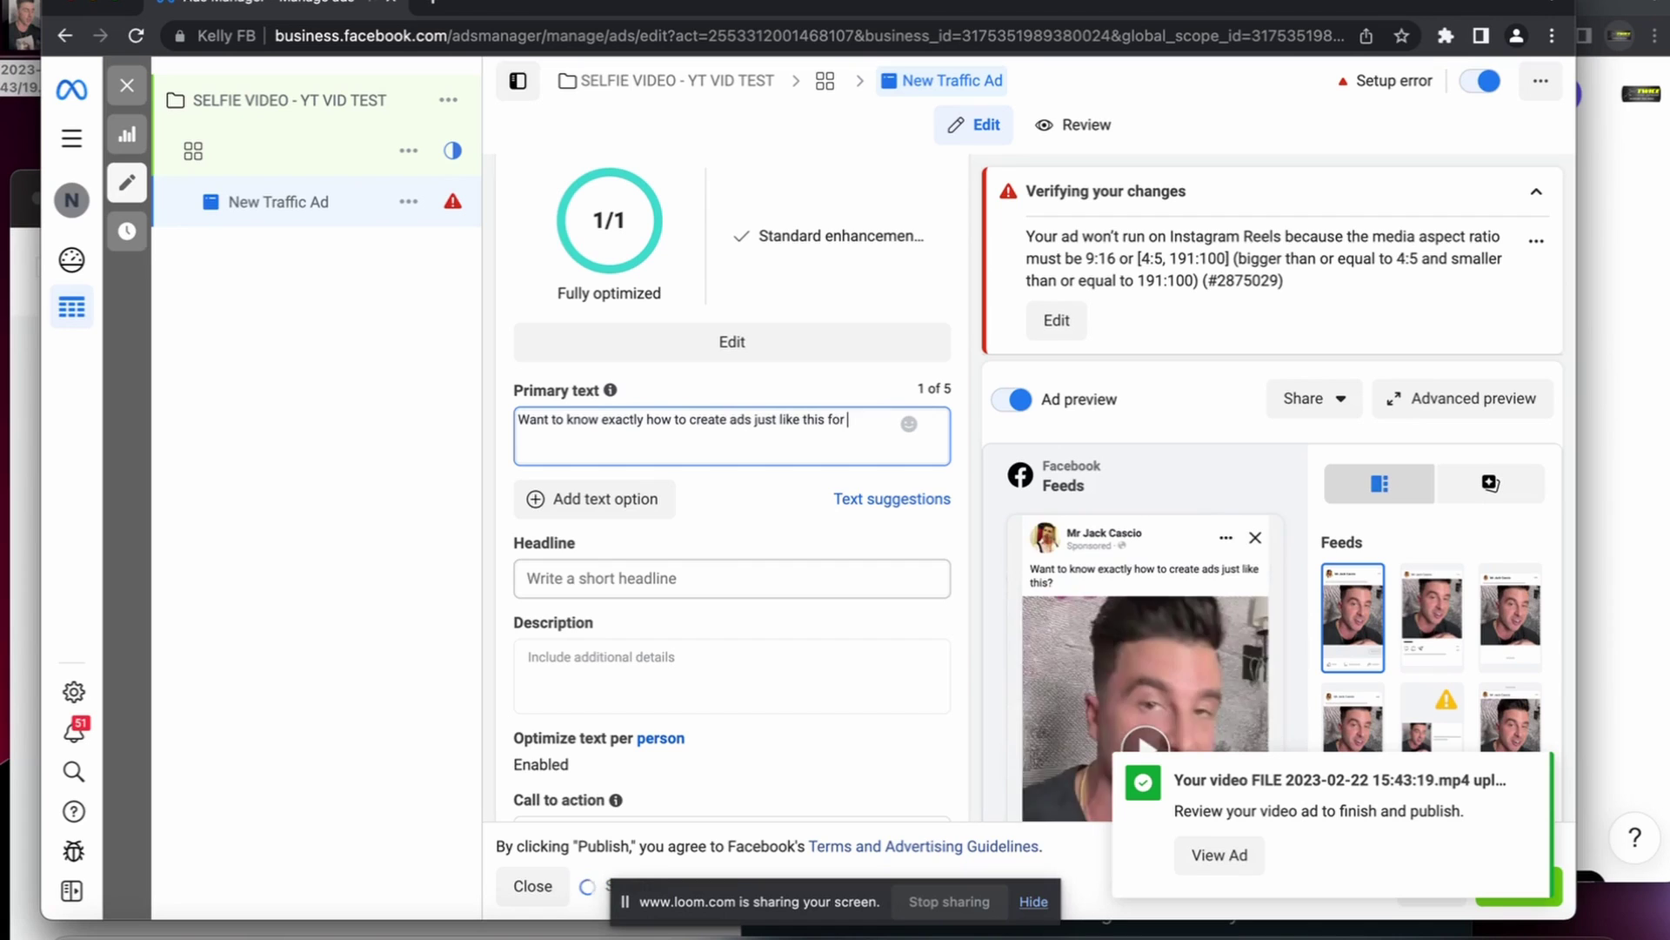
click(730, 577)
text(Watch Free Video (No Strings Attached))
drag(653, 578, 801, 579)
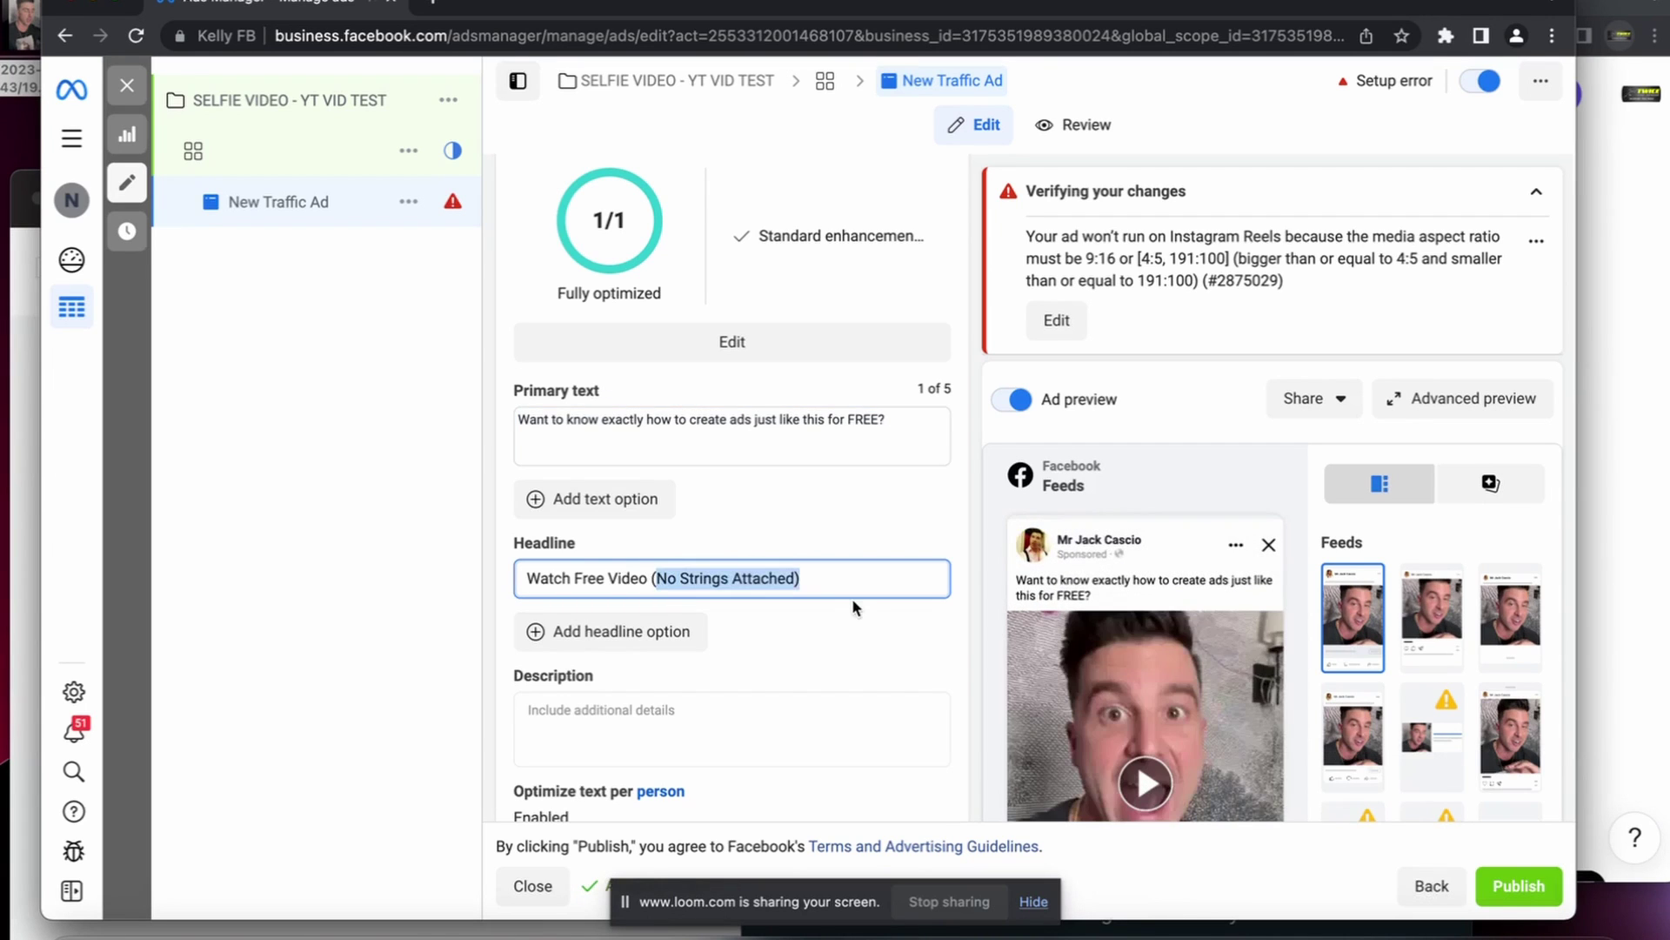
text(This)
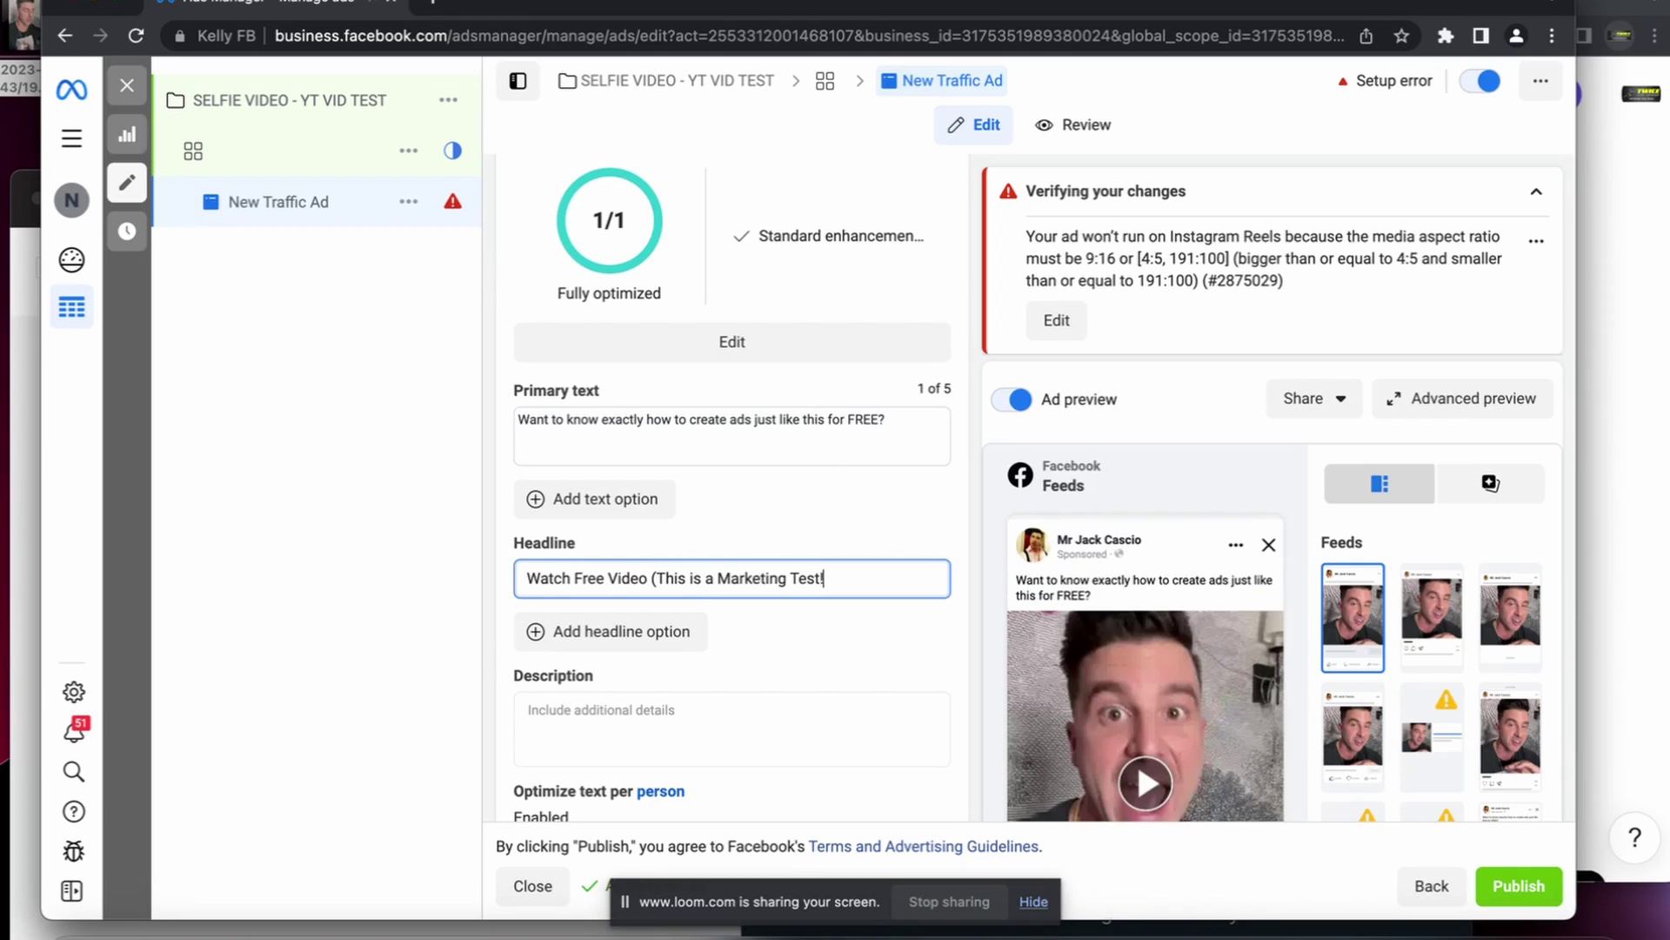
text(!))
scroll(849, 609, down, 3)
scroll(732, 496, down, 2)
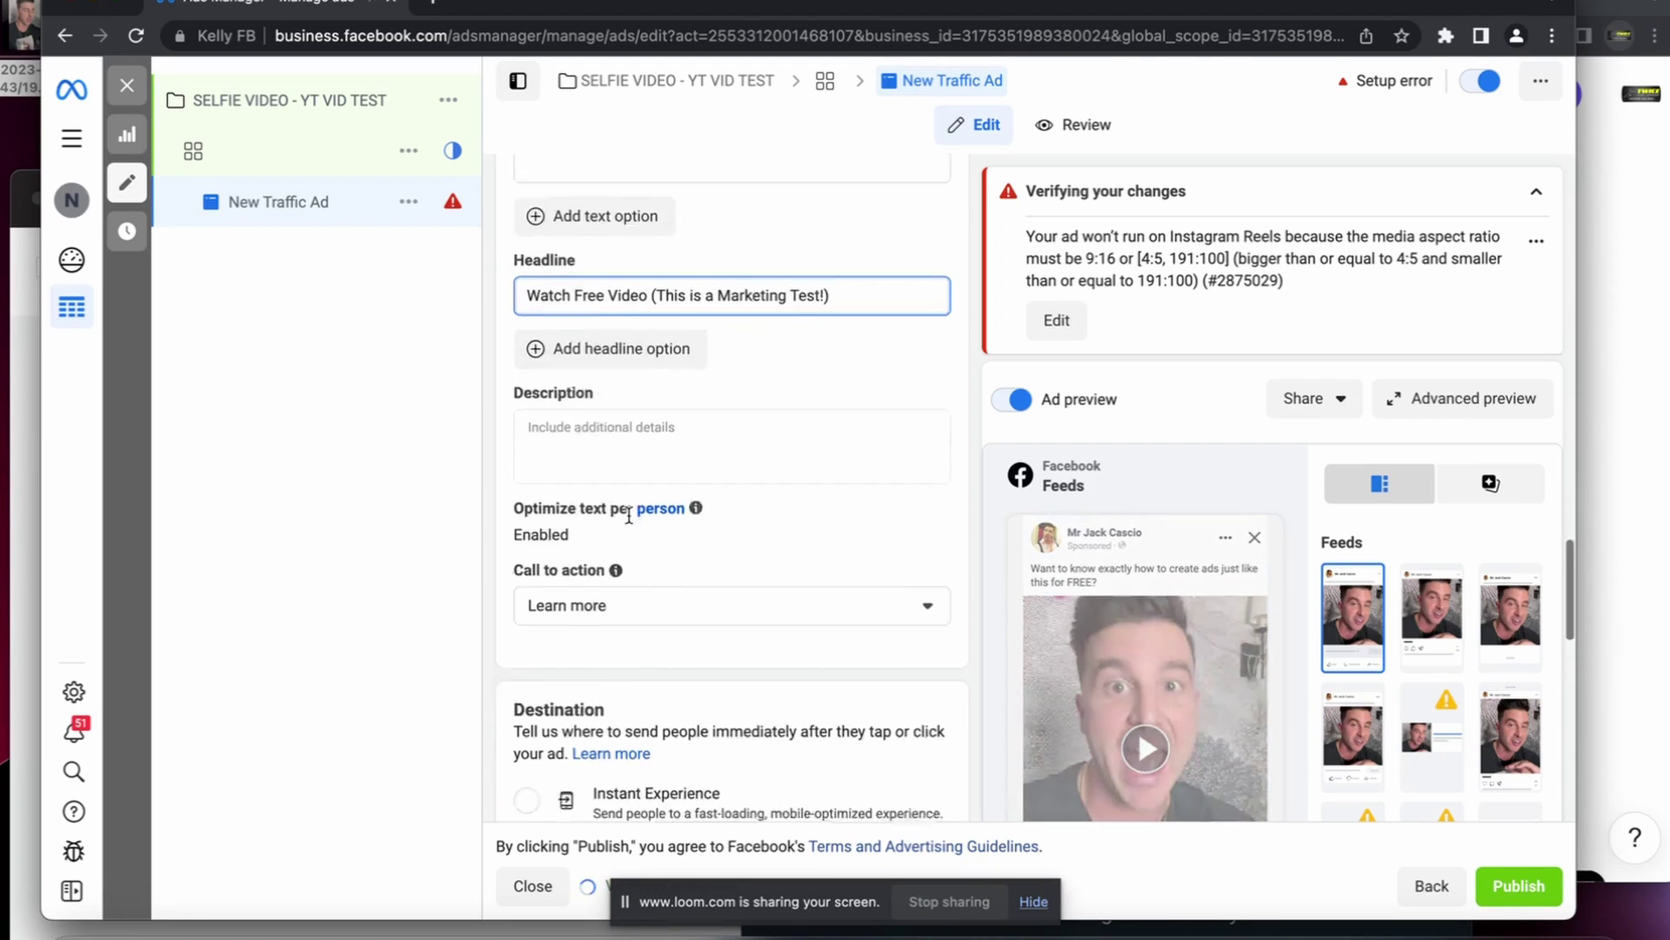
click(662, 499)
scroll(658, 666, down, 5)
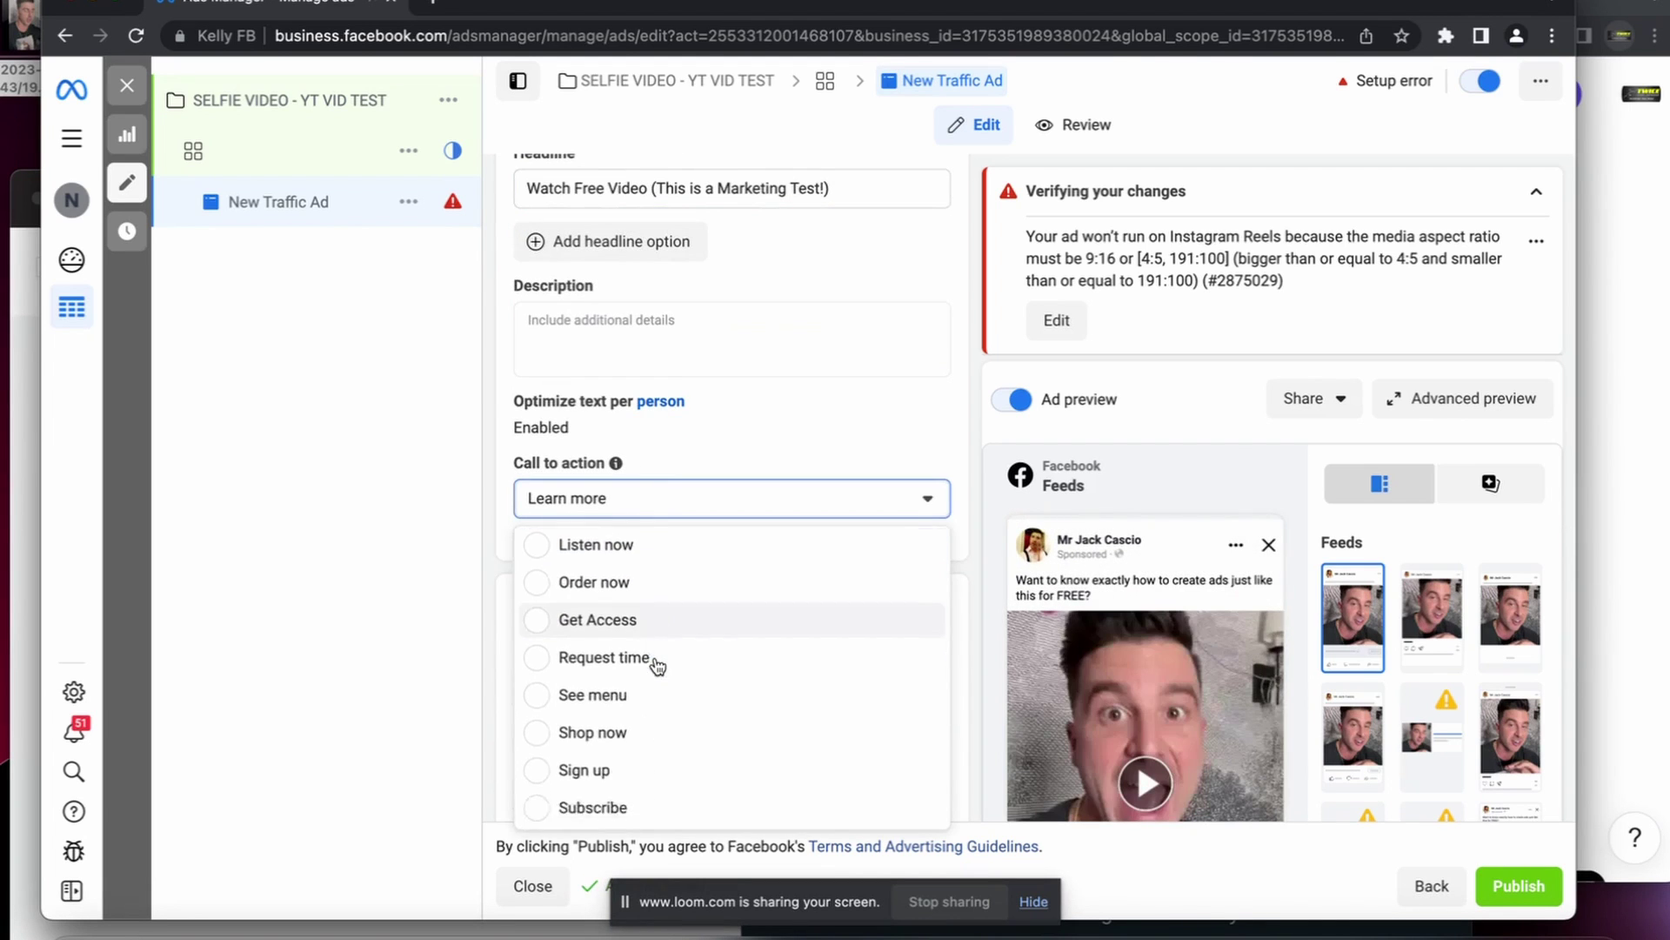
scroll(658, 666, down, 3)
scroll(659, 667, down, 1)
click(600, 694)
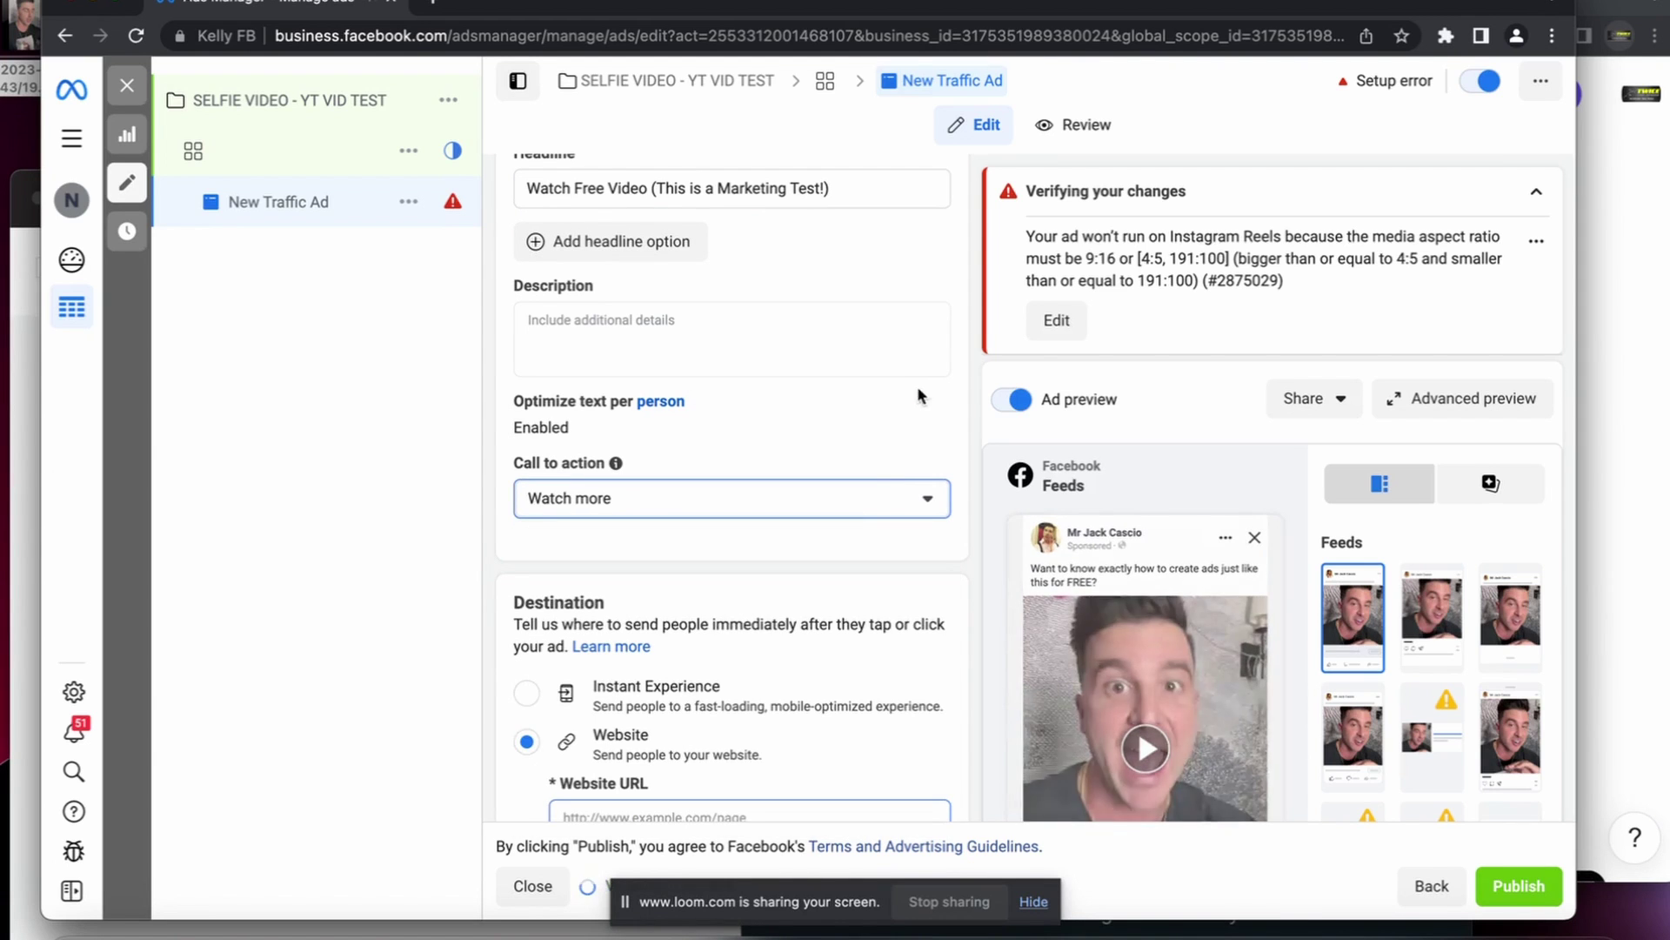
scroll(730, 523, down, 3)
scroll(732, 523, down, 2)
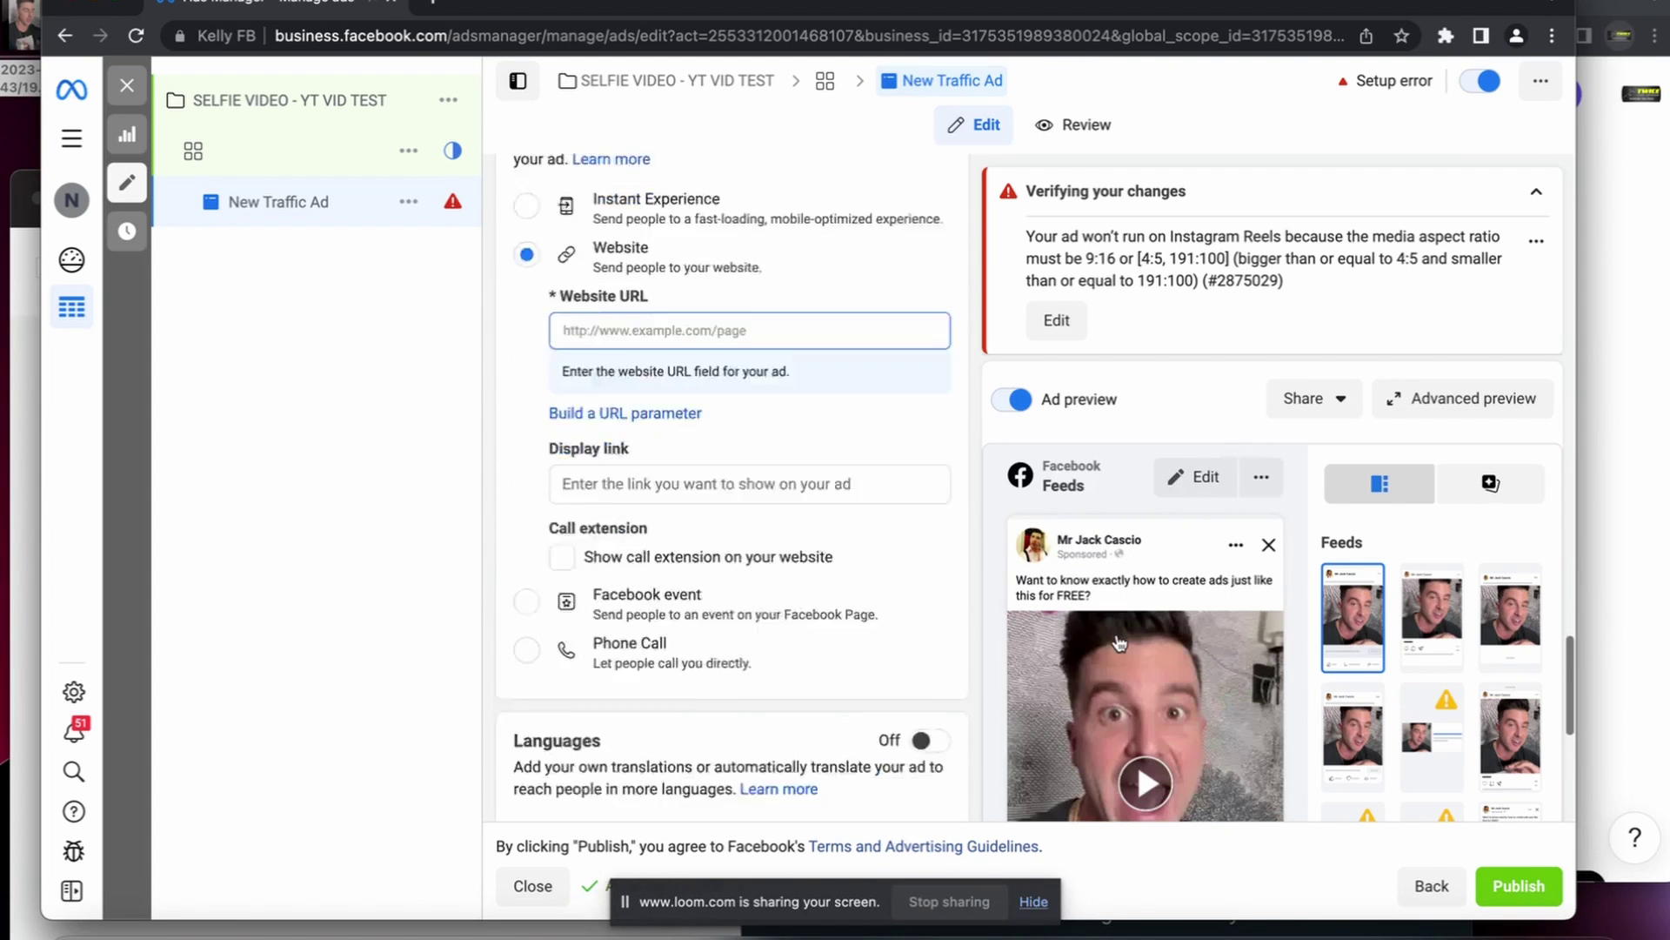
scroll(731, 522, down, 2)
scroll(1119, 584, down, 3)
scroll(1119, 582, down, 2)
scroll(1119, 583, down, 2)
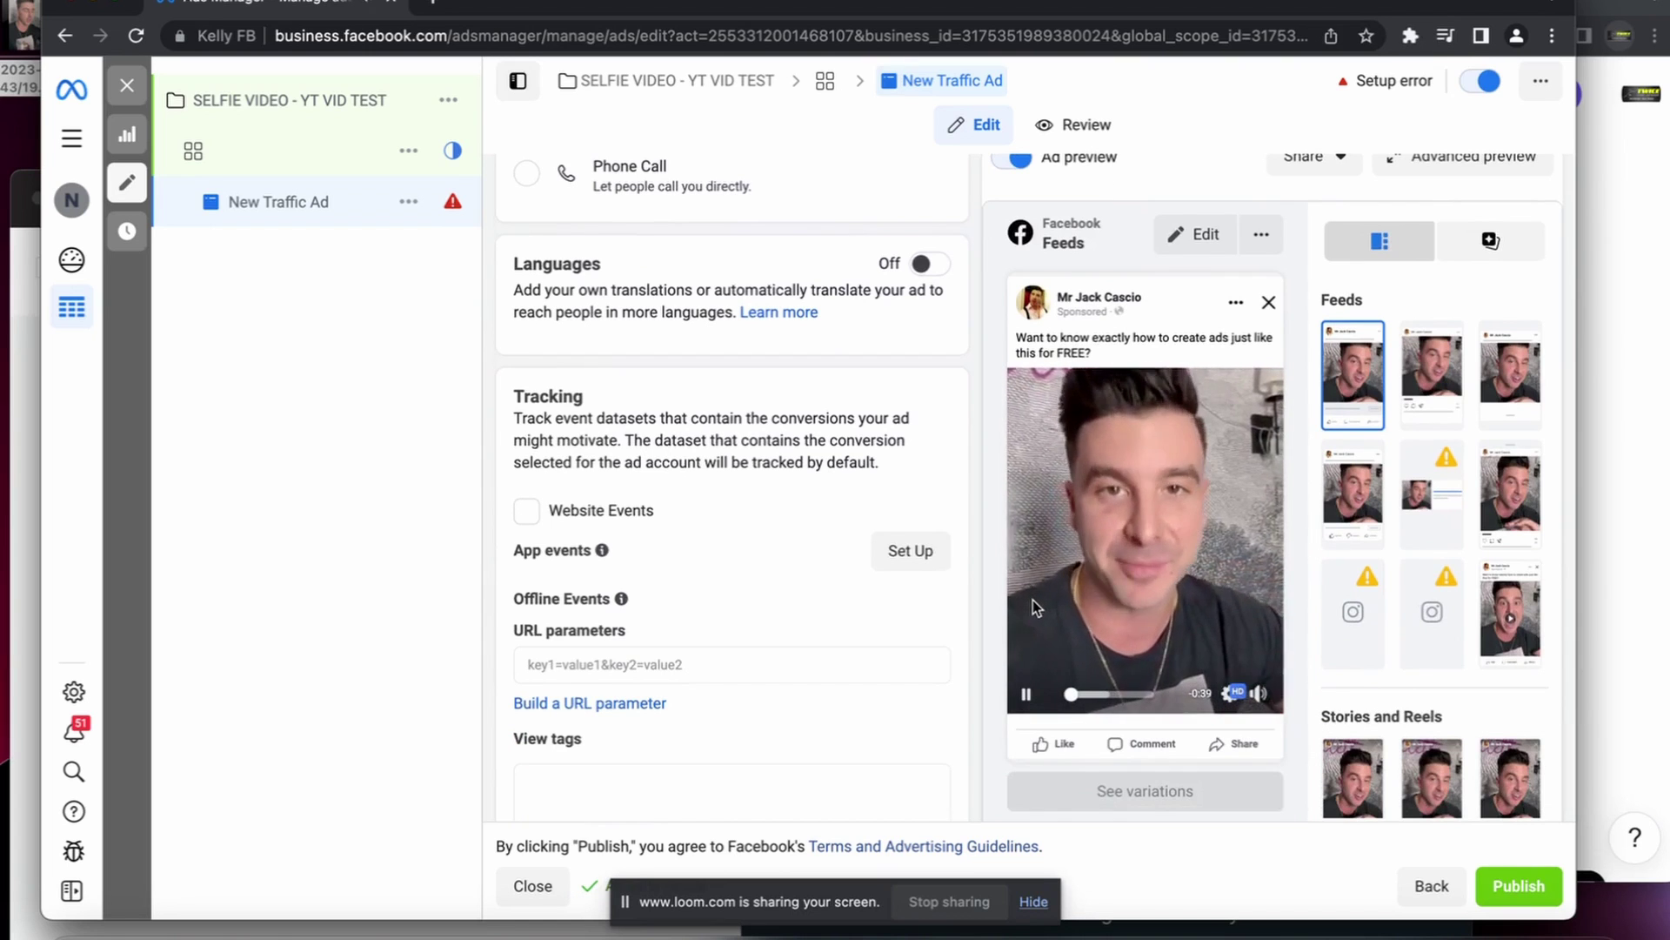
mouse_move(1144, 712)
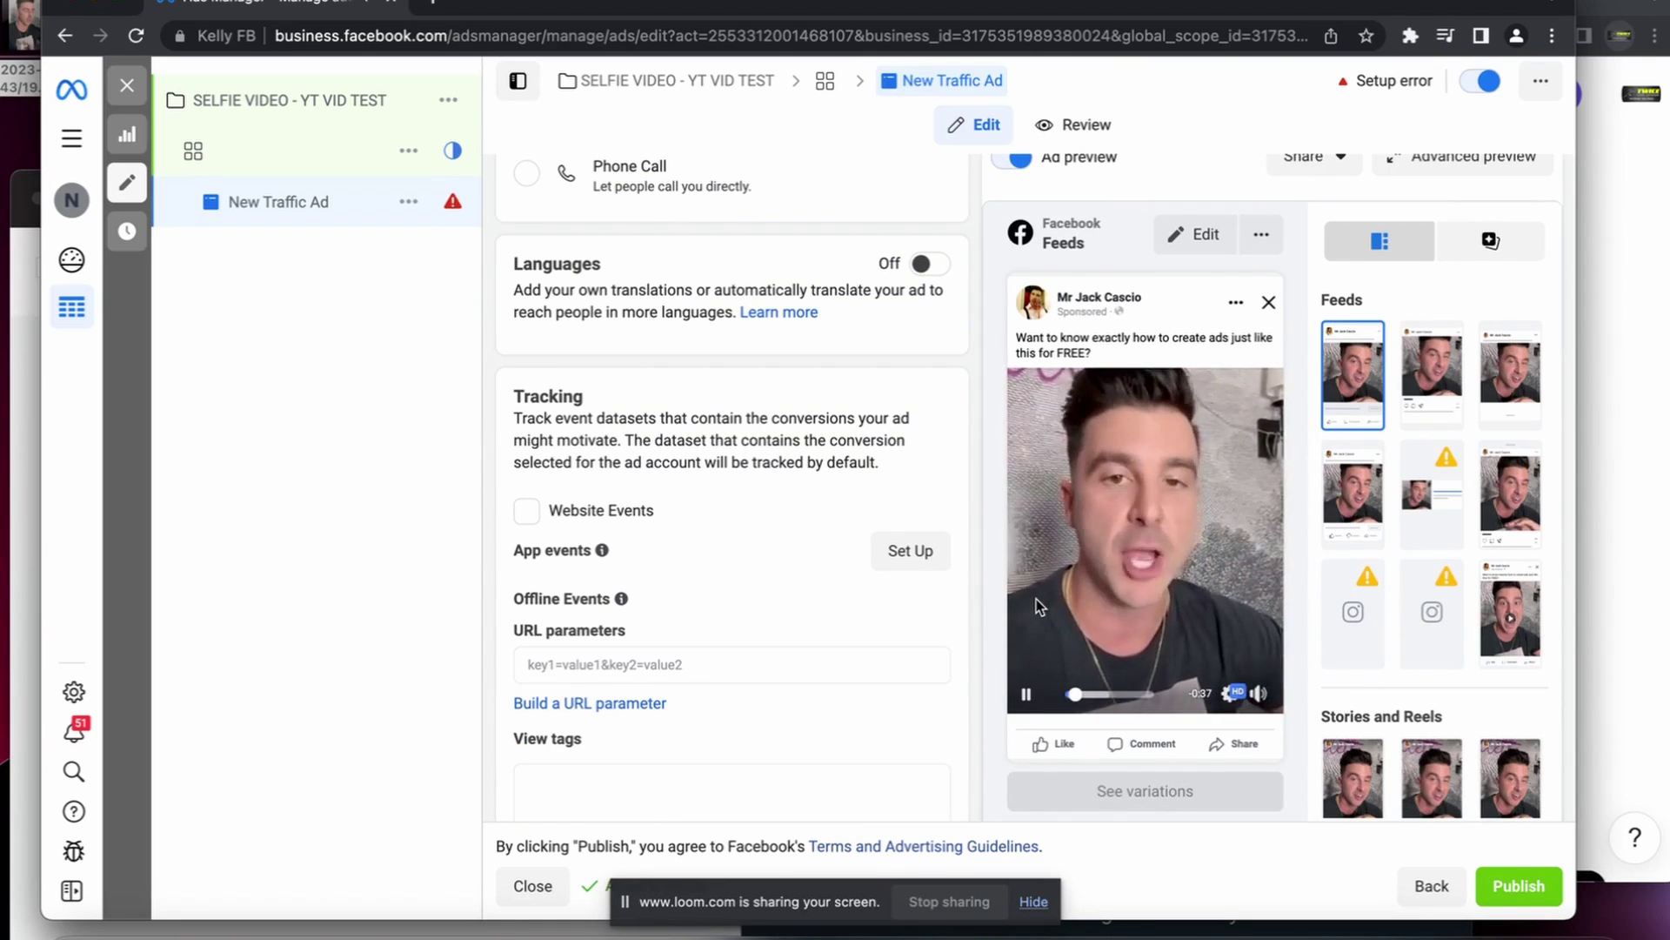
click(1027, 696)
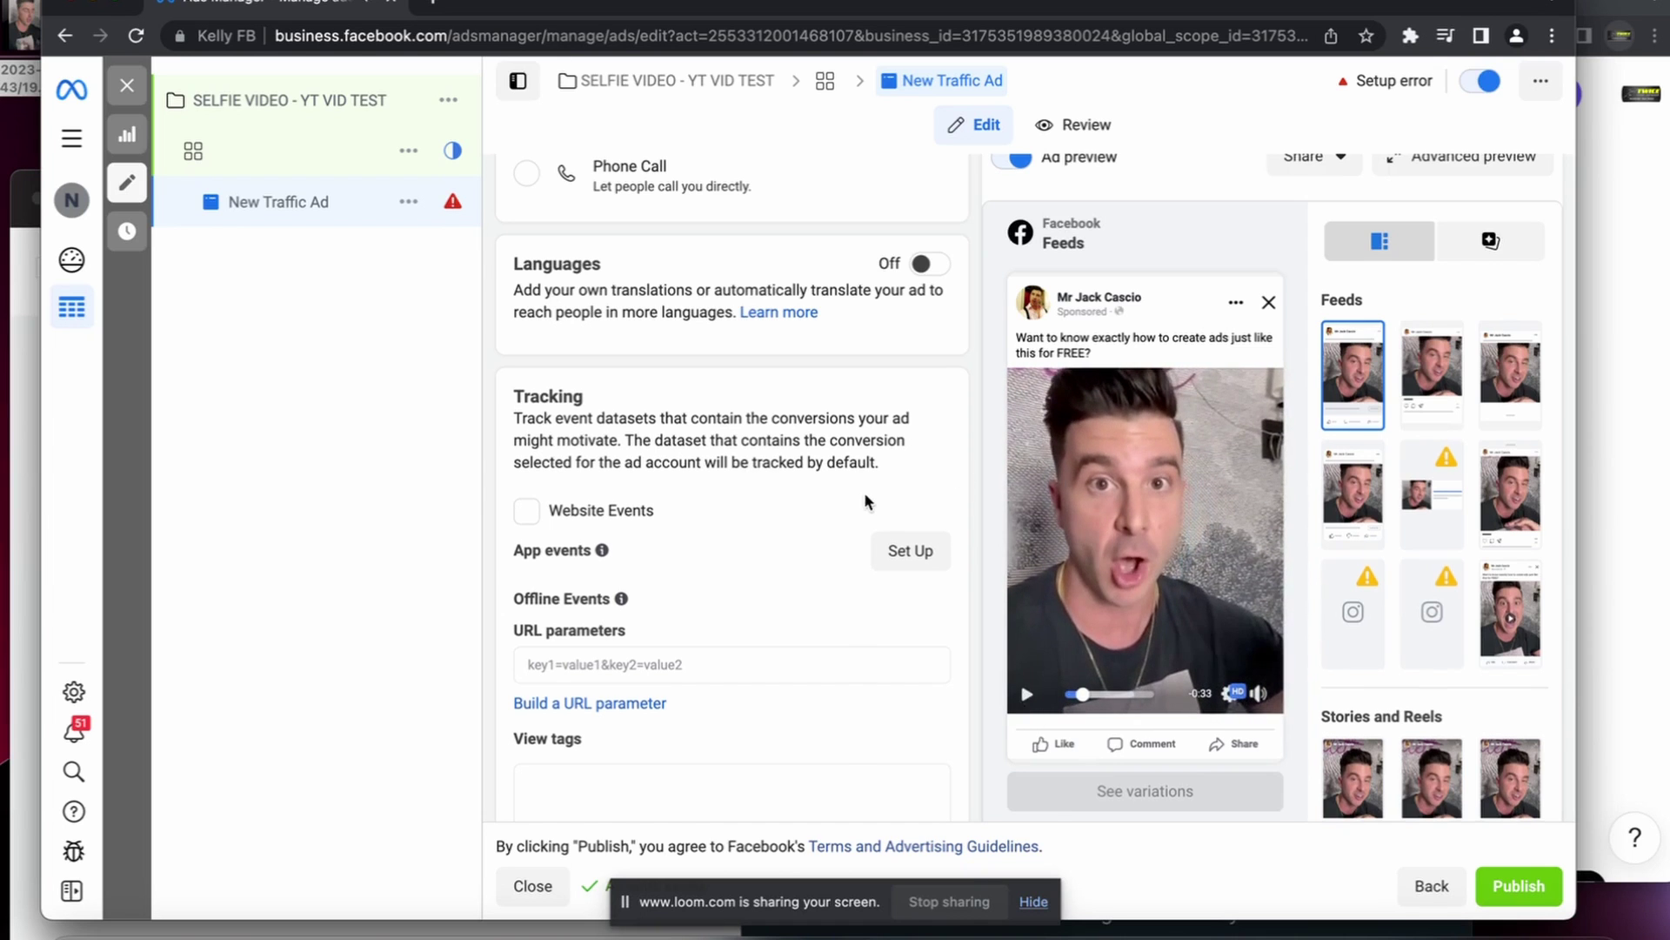
Open the Twice The Speed TV YouTube channel in a new tab and copy its address.
key(super+grave)
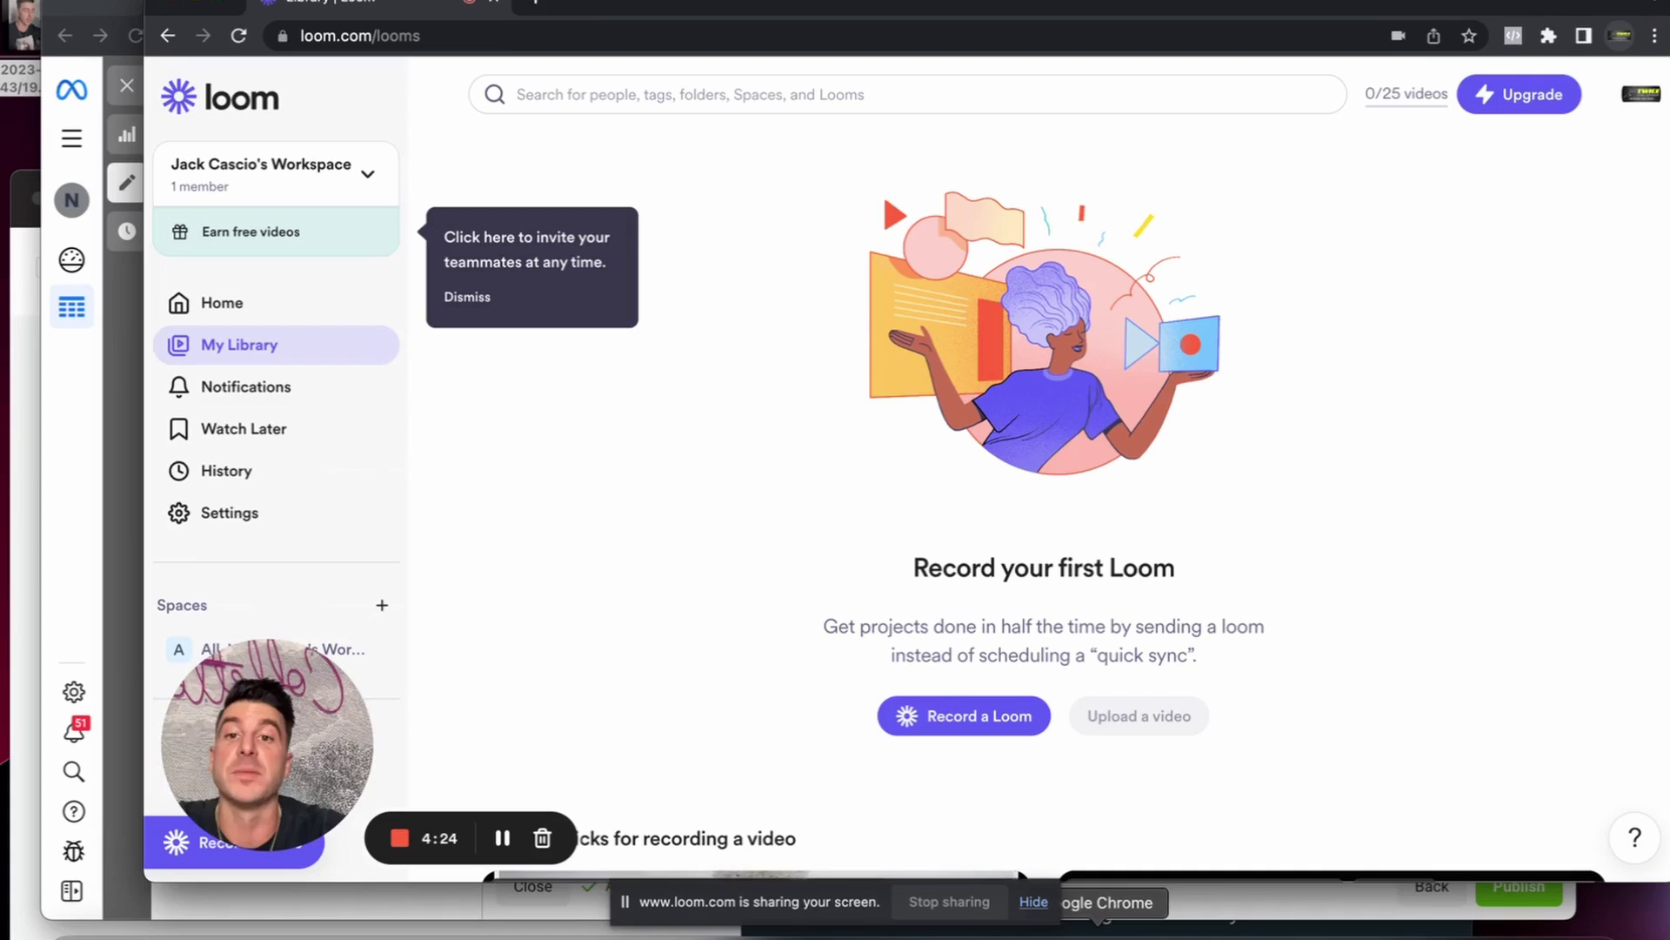
key(ctrl+t)
text(youtube.com)
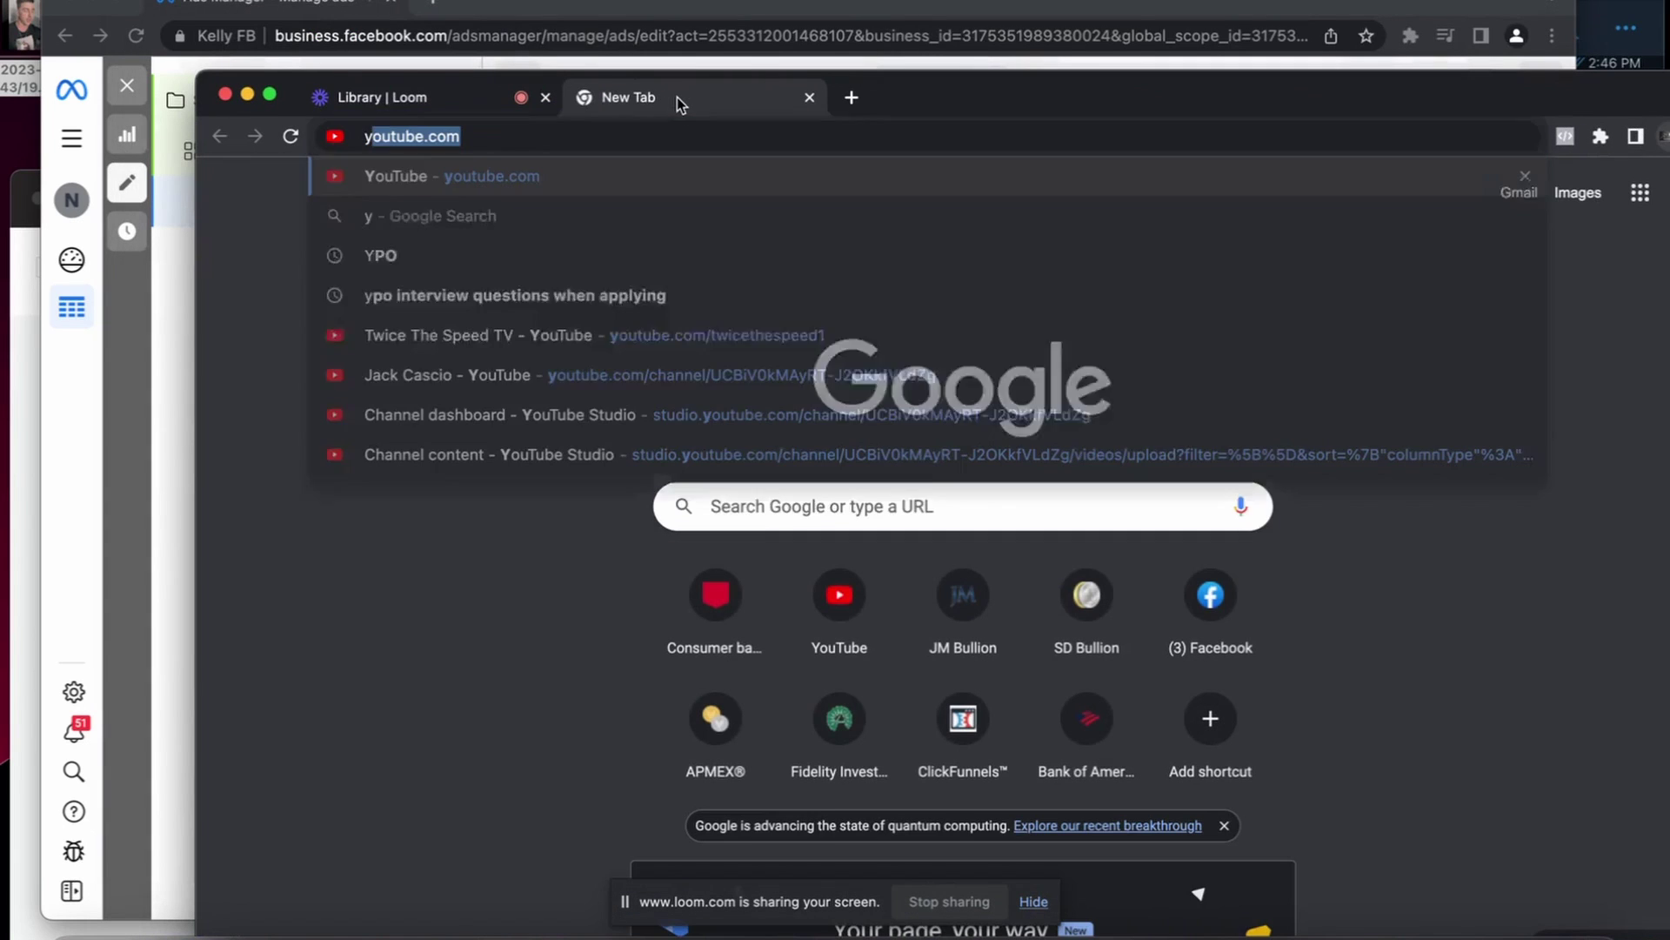
click(654, 370)
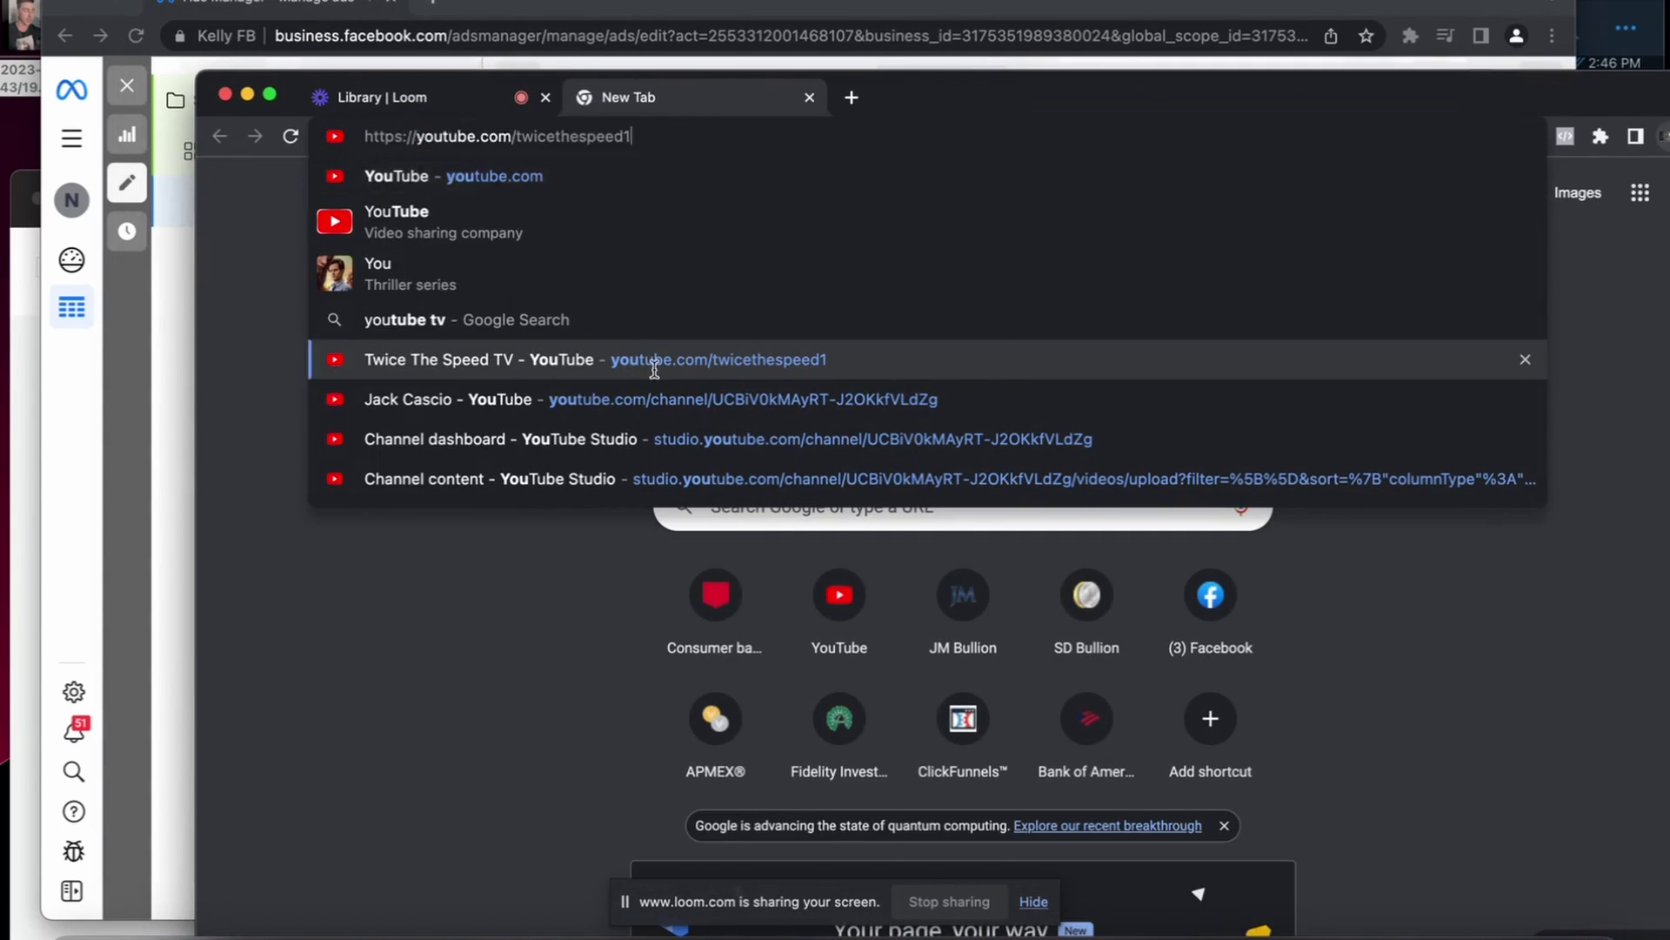
click(602, 135)
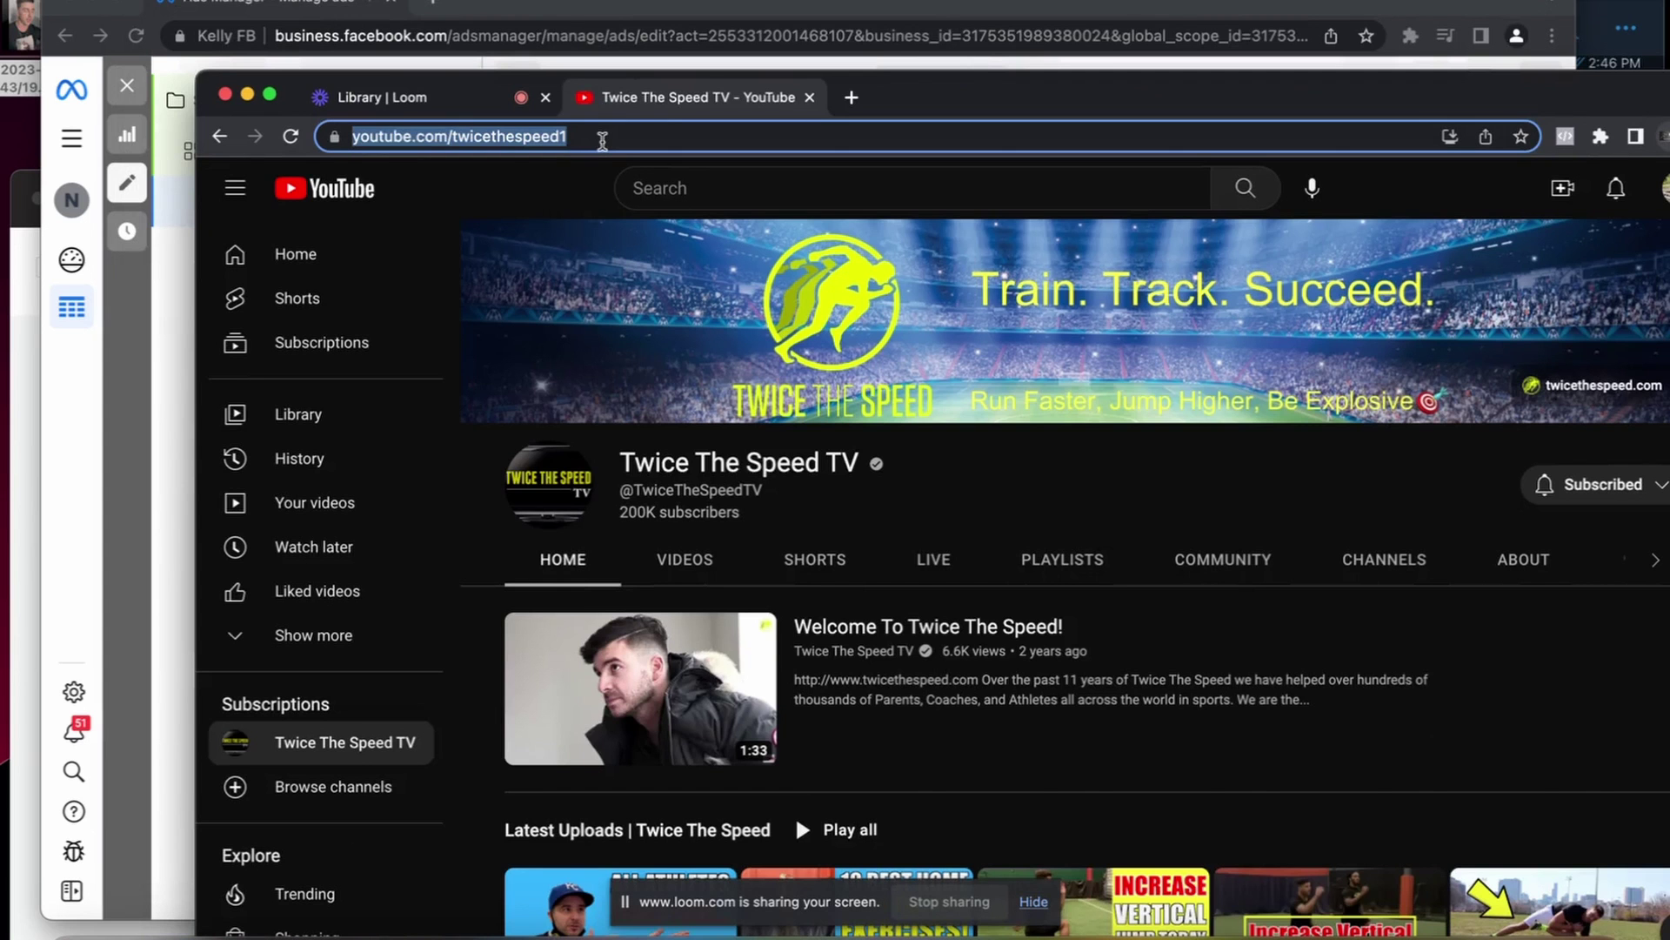
click(166, 311)
click(666, 482)
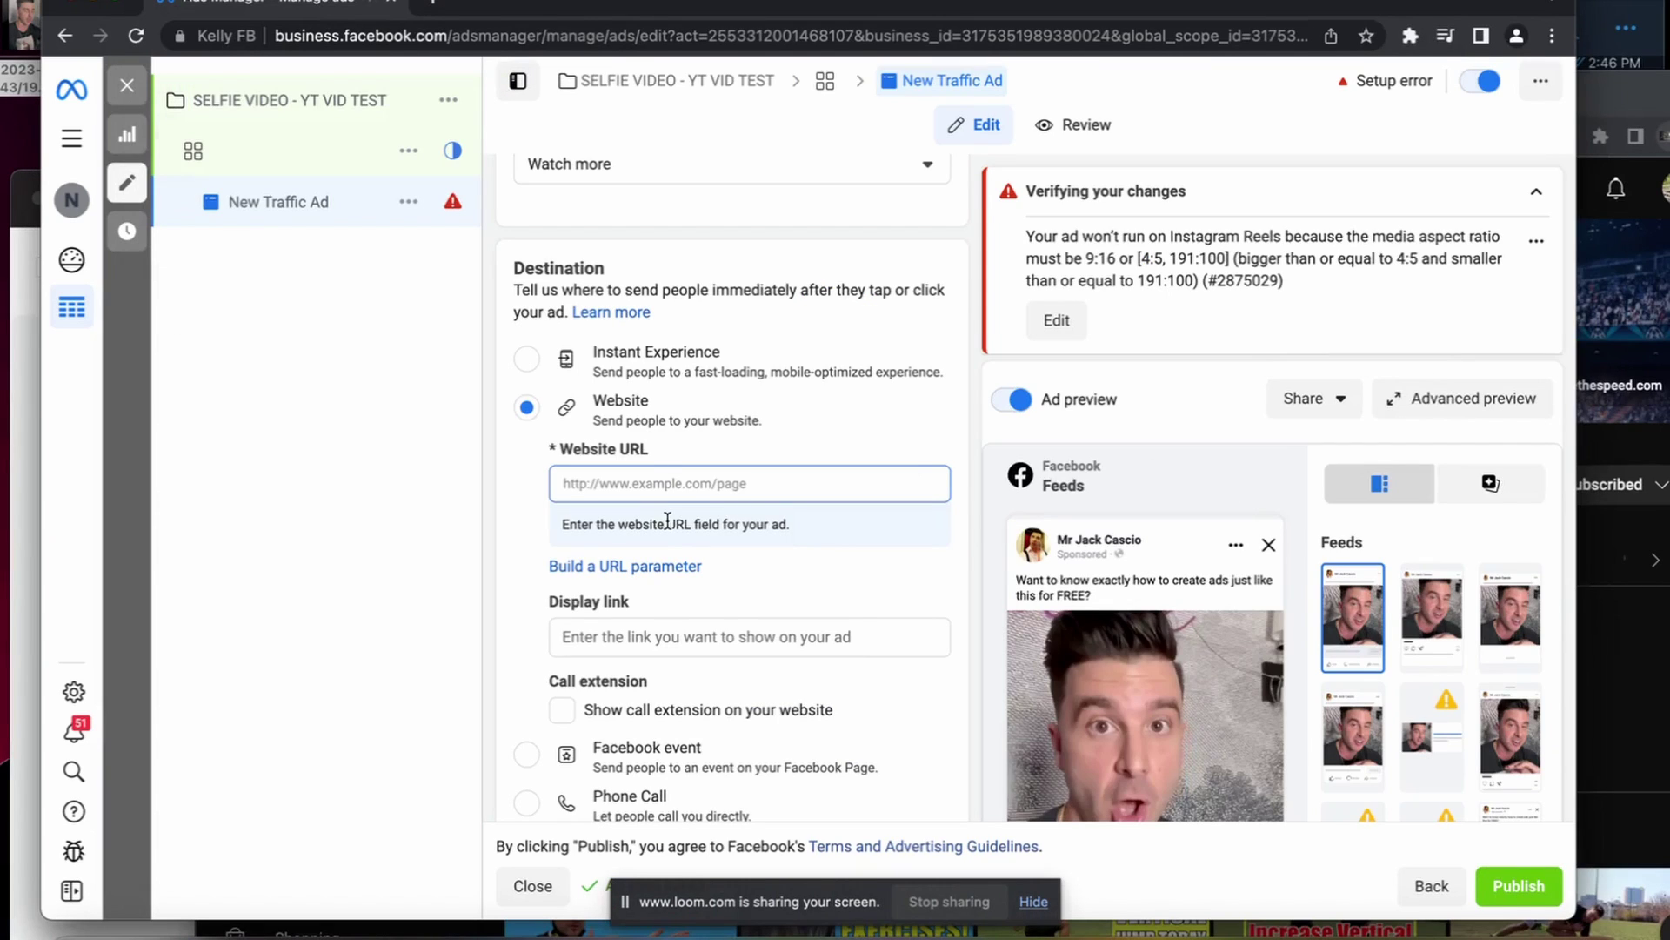
Paste the YouTube channel URL as the Website URL and enable dynamic creative.
text(https://www.youtube.com/twicethespeed1)
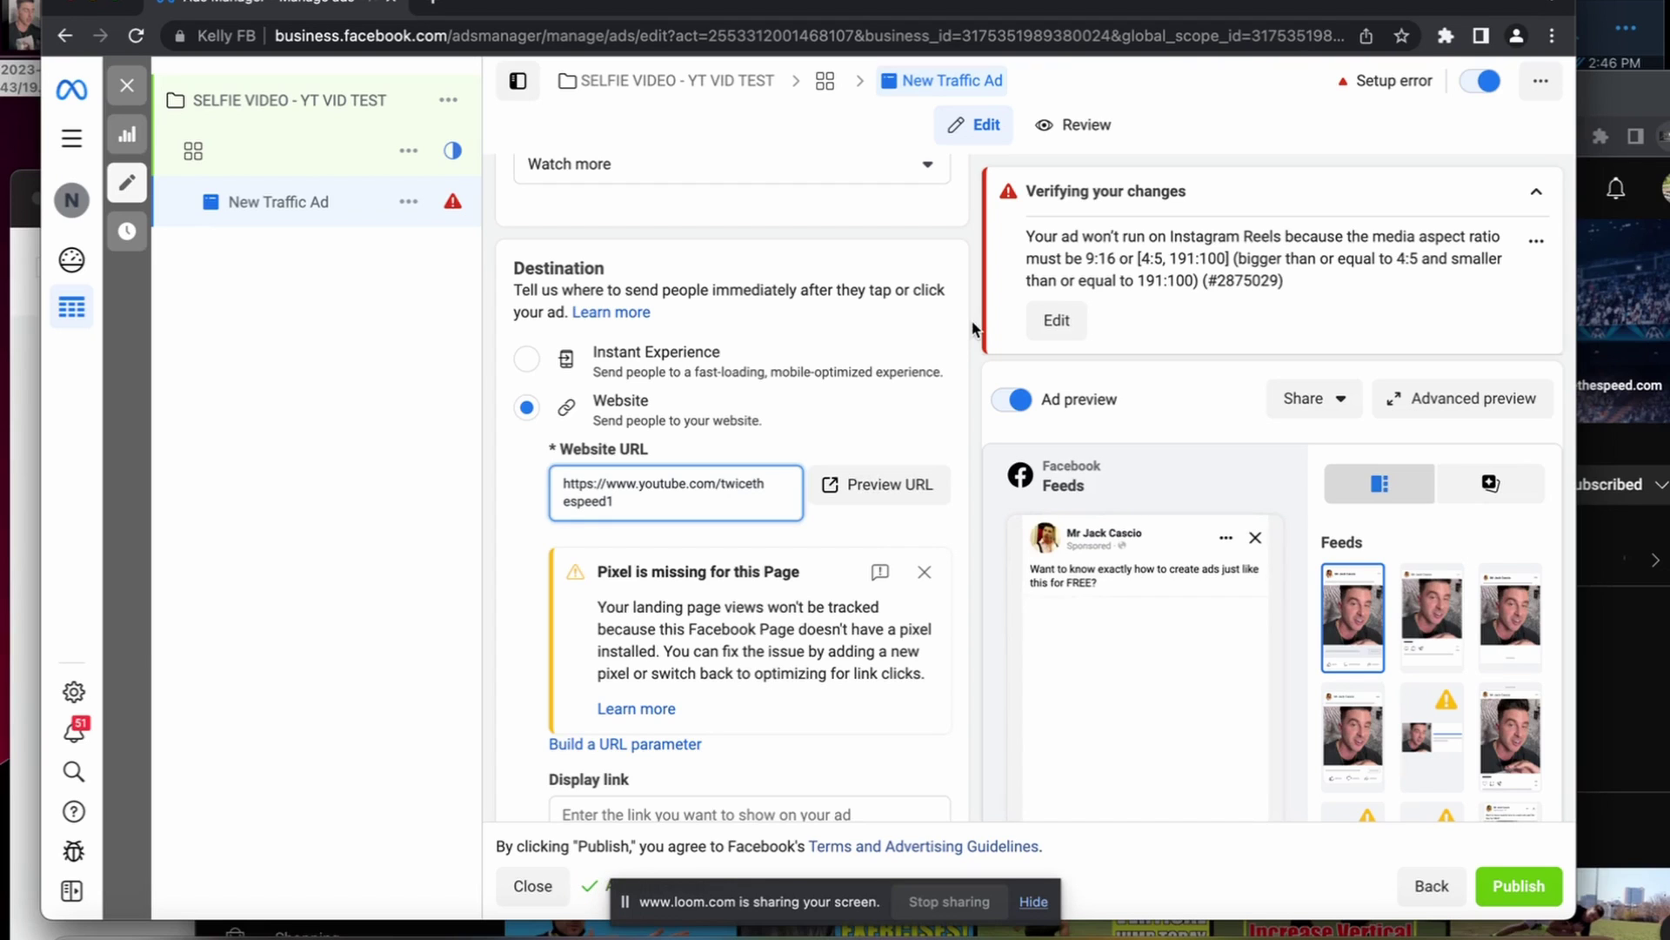
scroll(896, 361, up, 4)
scroll(897, 360, up, 4)
scroll(897, 360, up, 3)
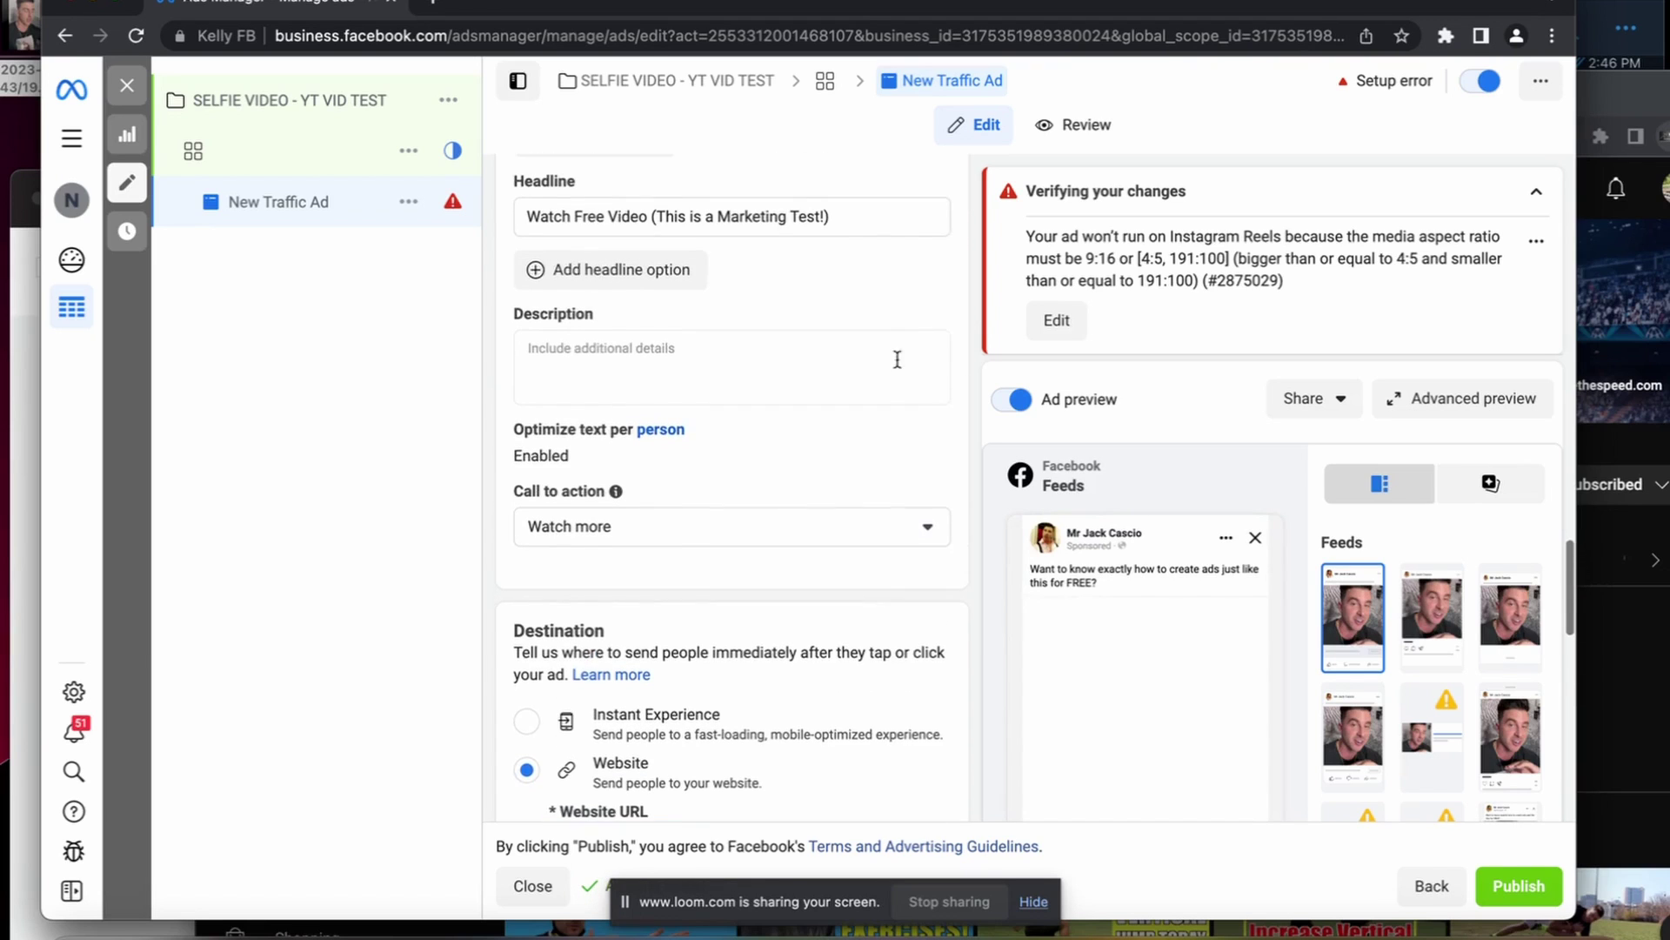
scroll(953, 288, up, 4)
scroll(954, 287, up, 5)
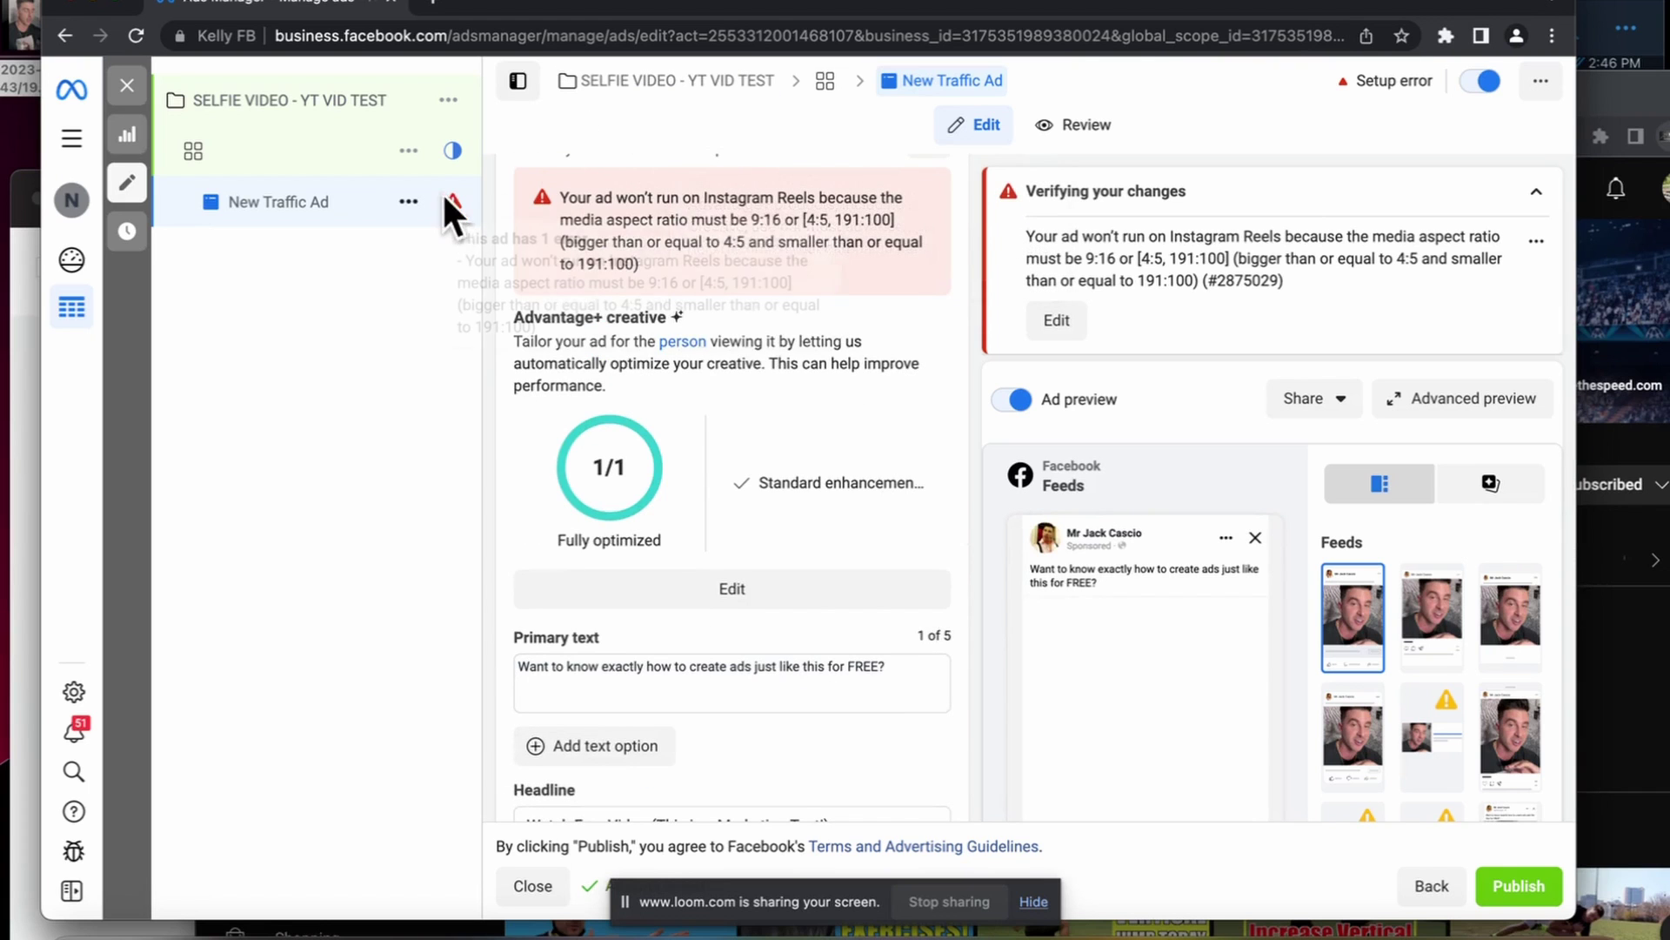
scroll(837, 296, up, 5)
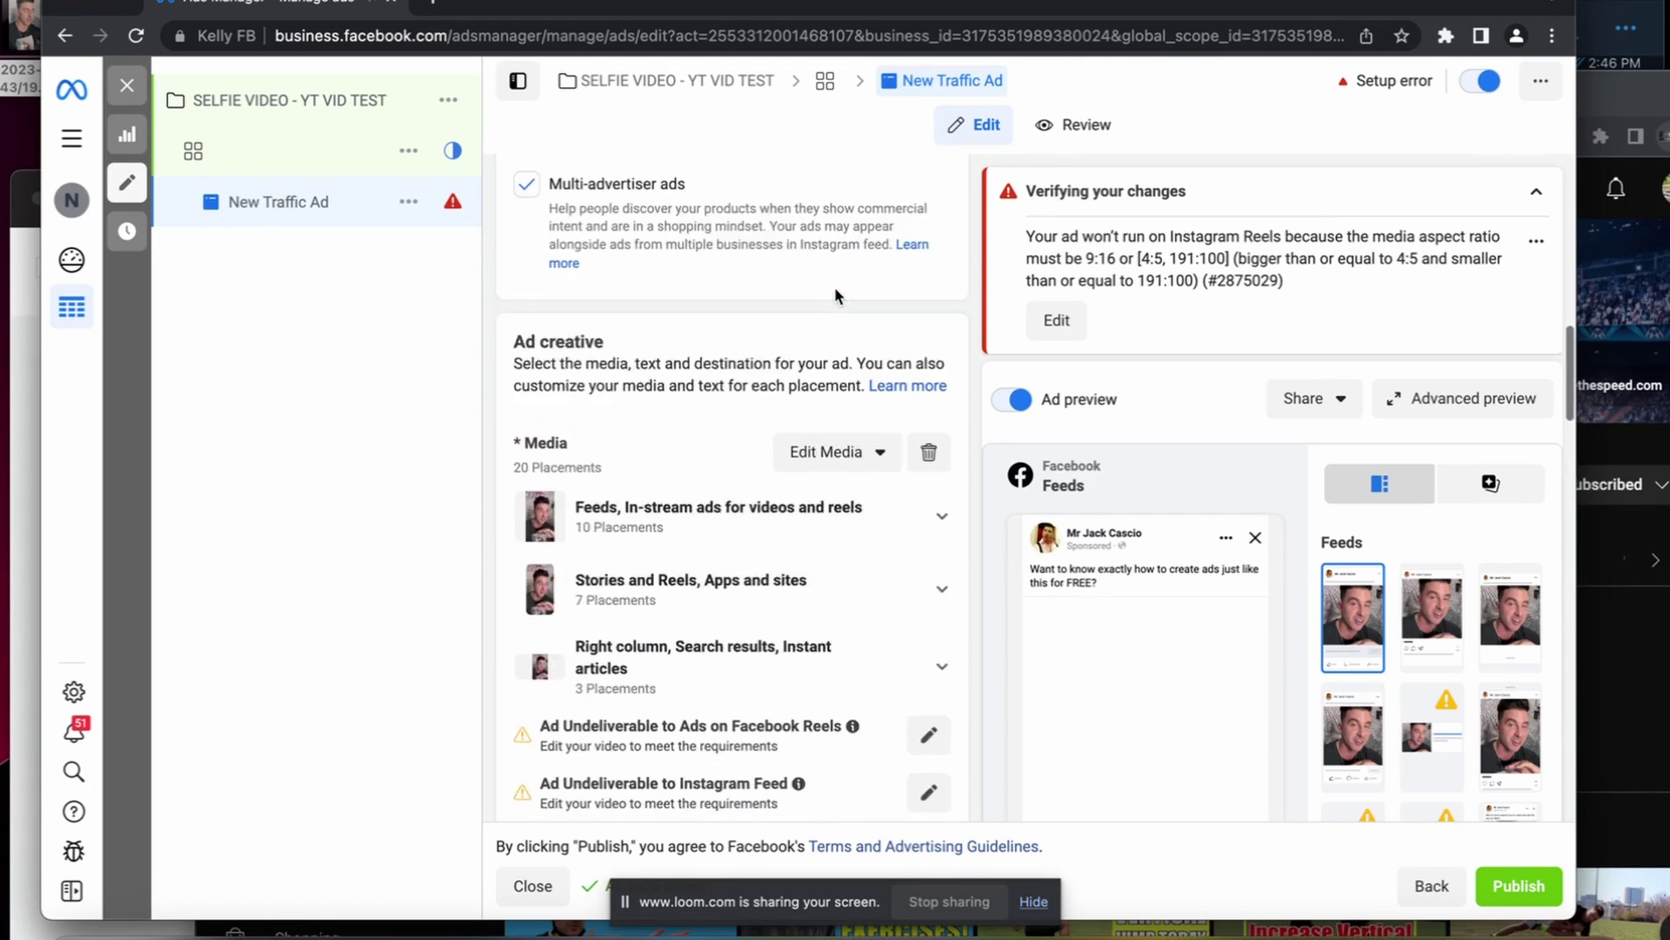
scroll(837, 296, down, 4)
scroll(836, 296, up, 5)
scroll(837, 297, down, 1)
scroll(837, 289, up, 1)
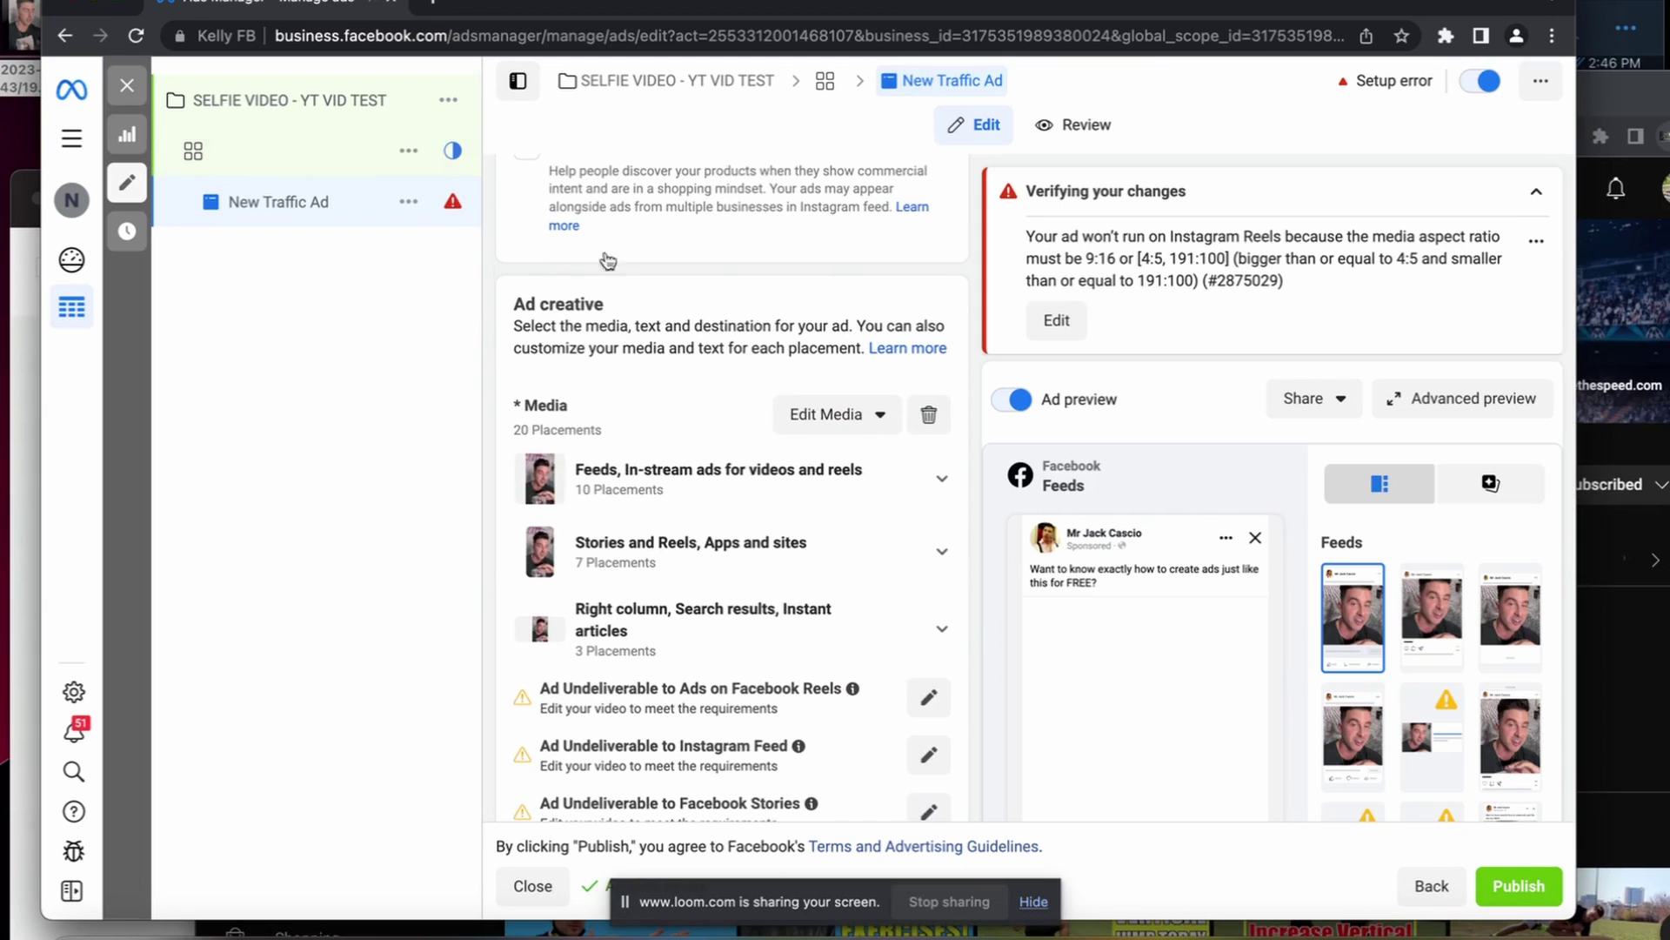
click(194, 151)
scroll(971, 445, down, 5)
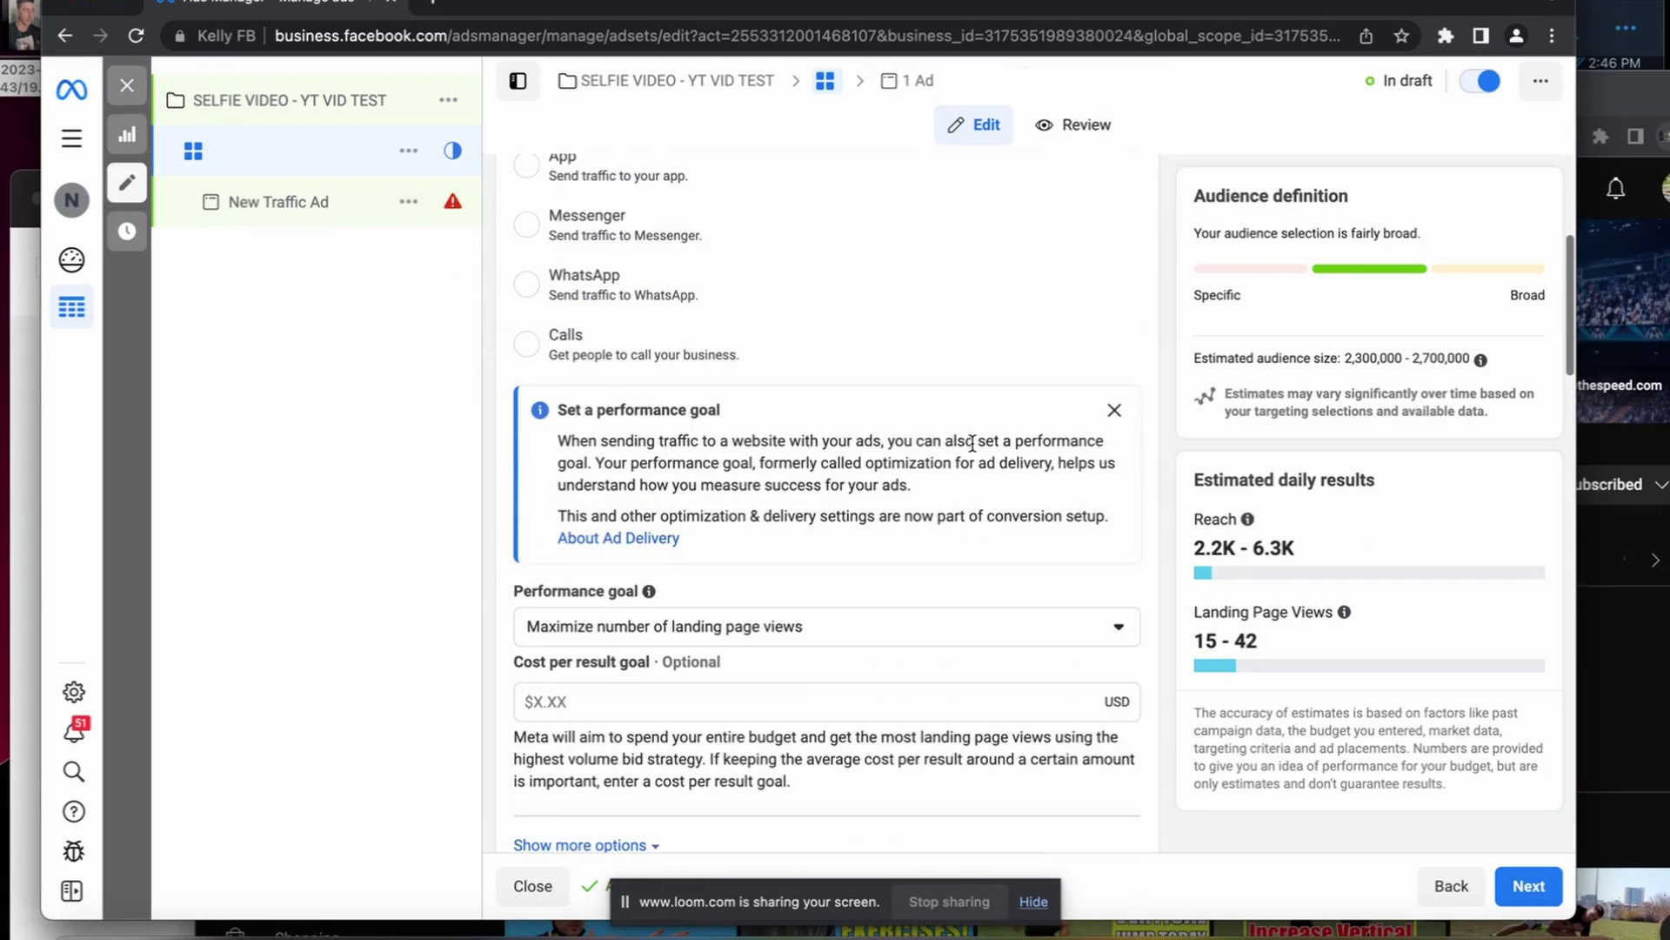
scroll(972, 445, down, 2)
scroll(971, 444, down, 3)
click(1117, 512)
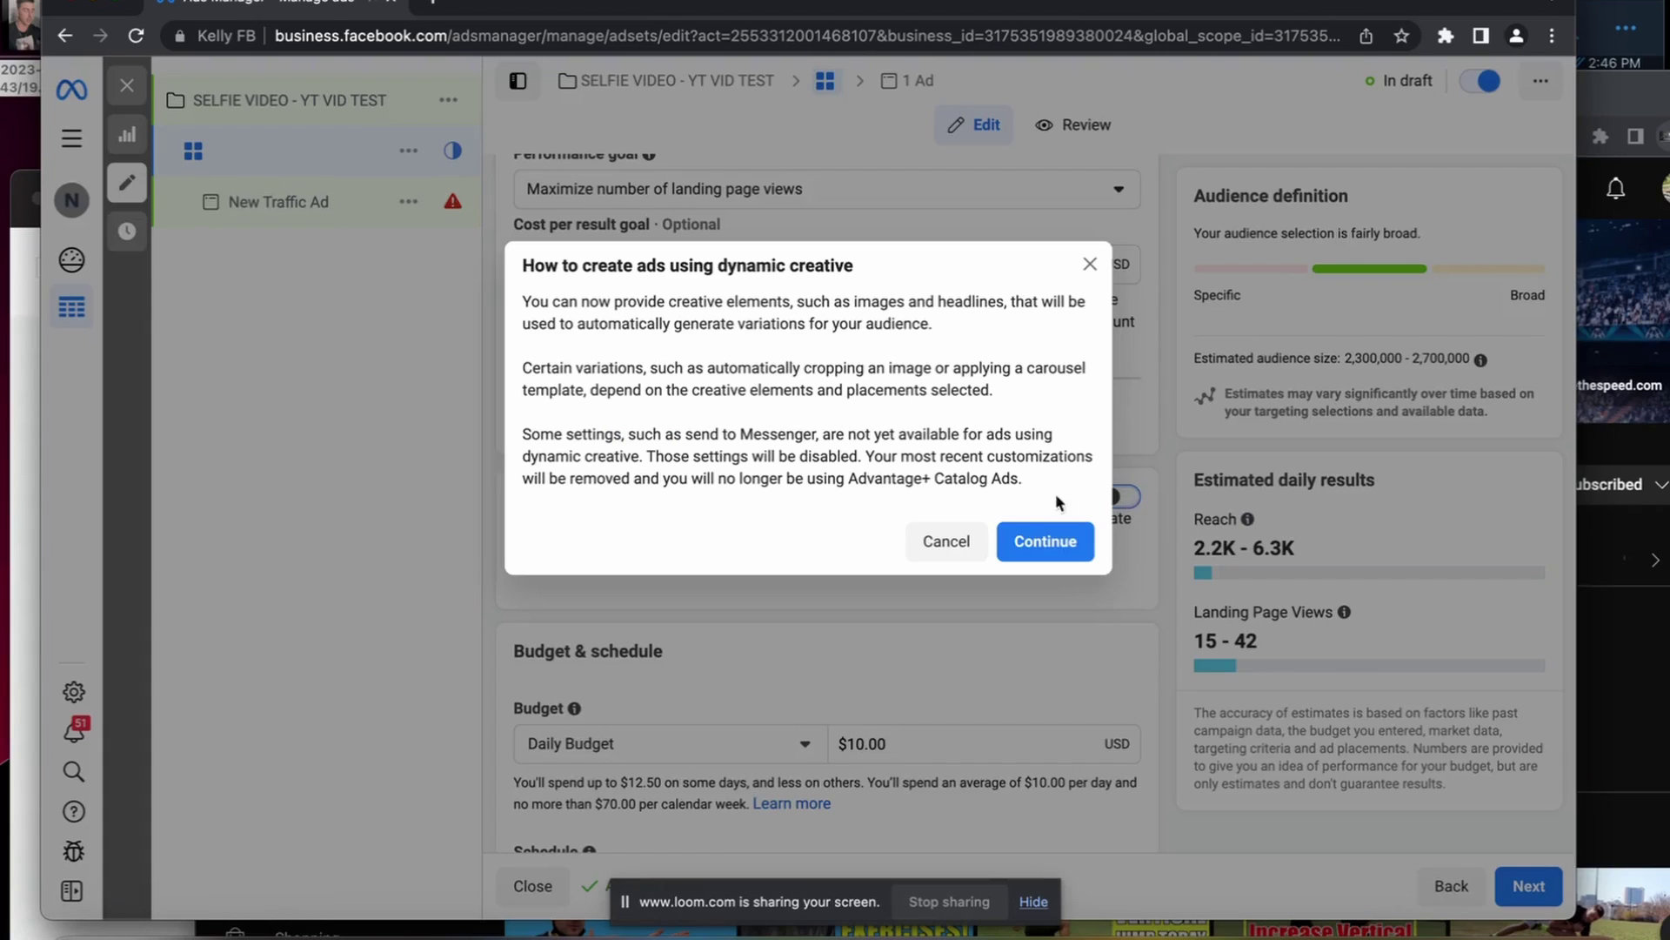
click(1030, 546)
click(277, 201)
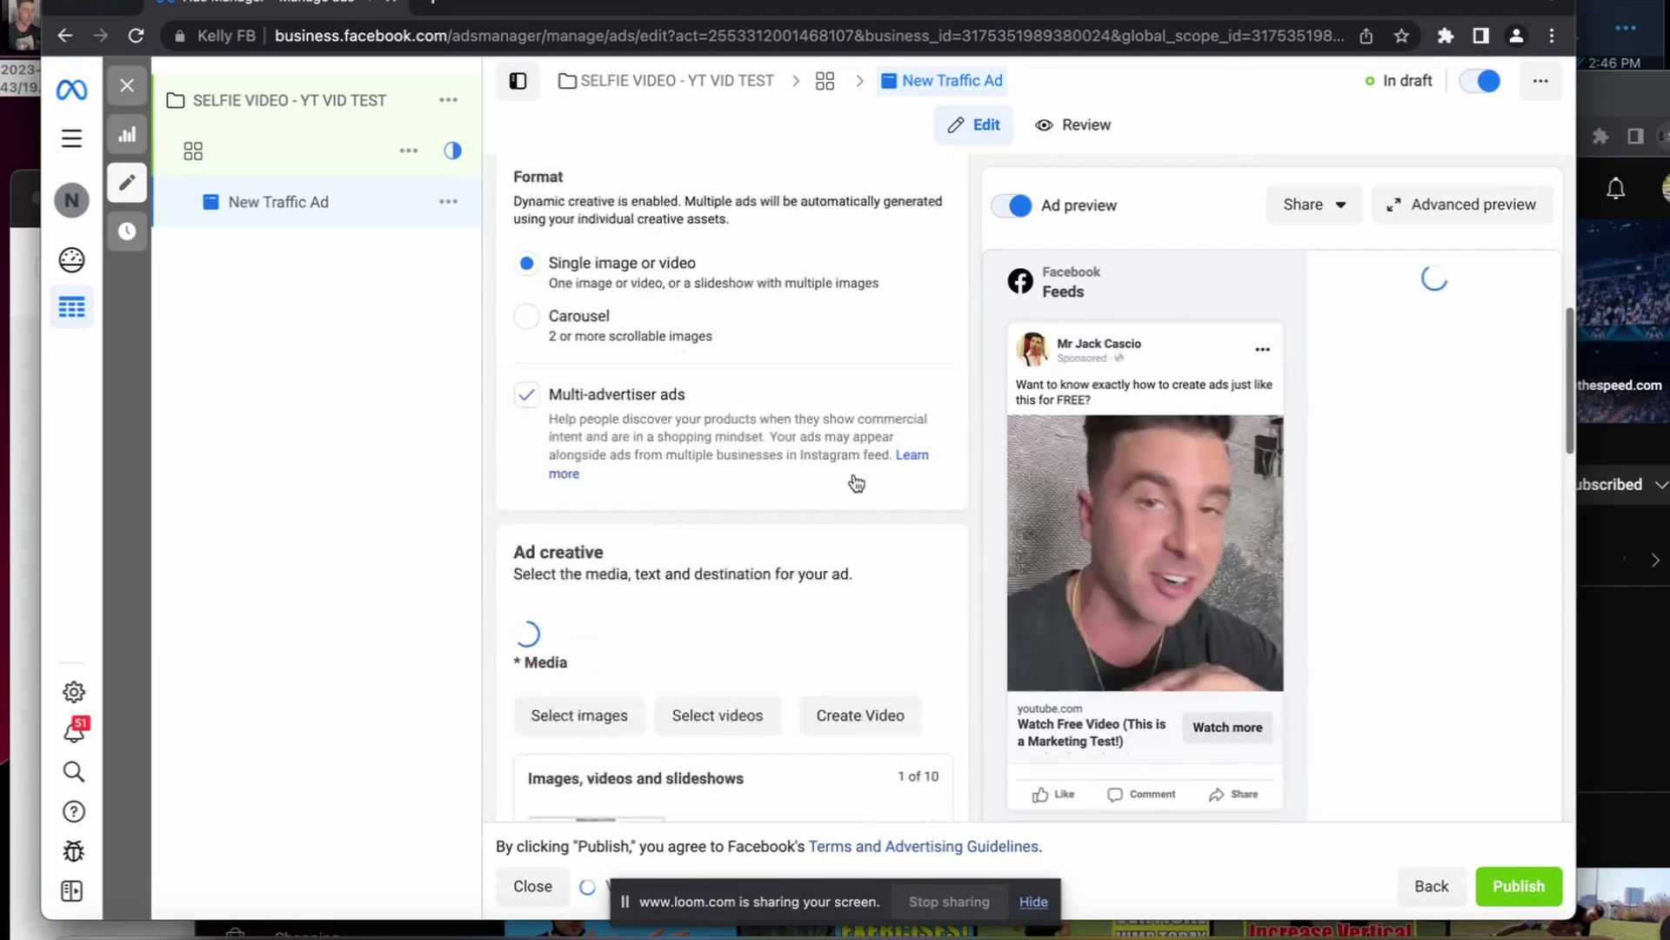
scroll(852, 472, down, 5)
scroll(852, 472, up, 1)
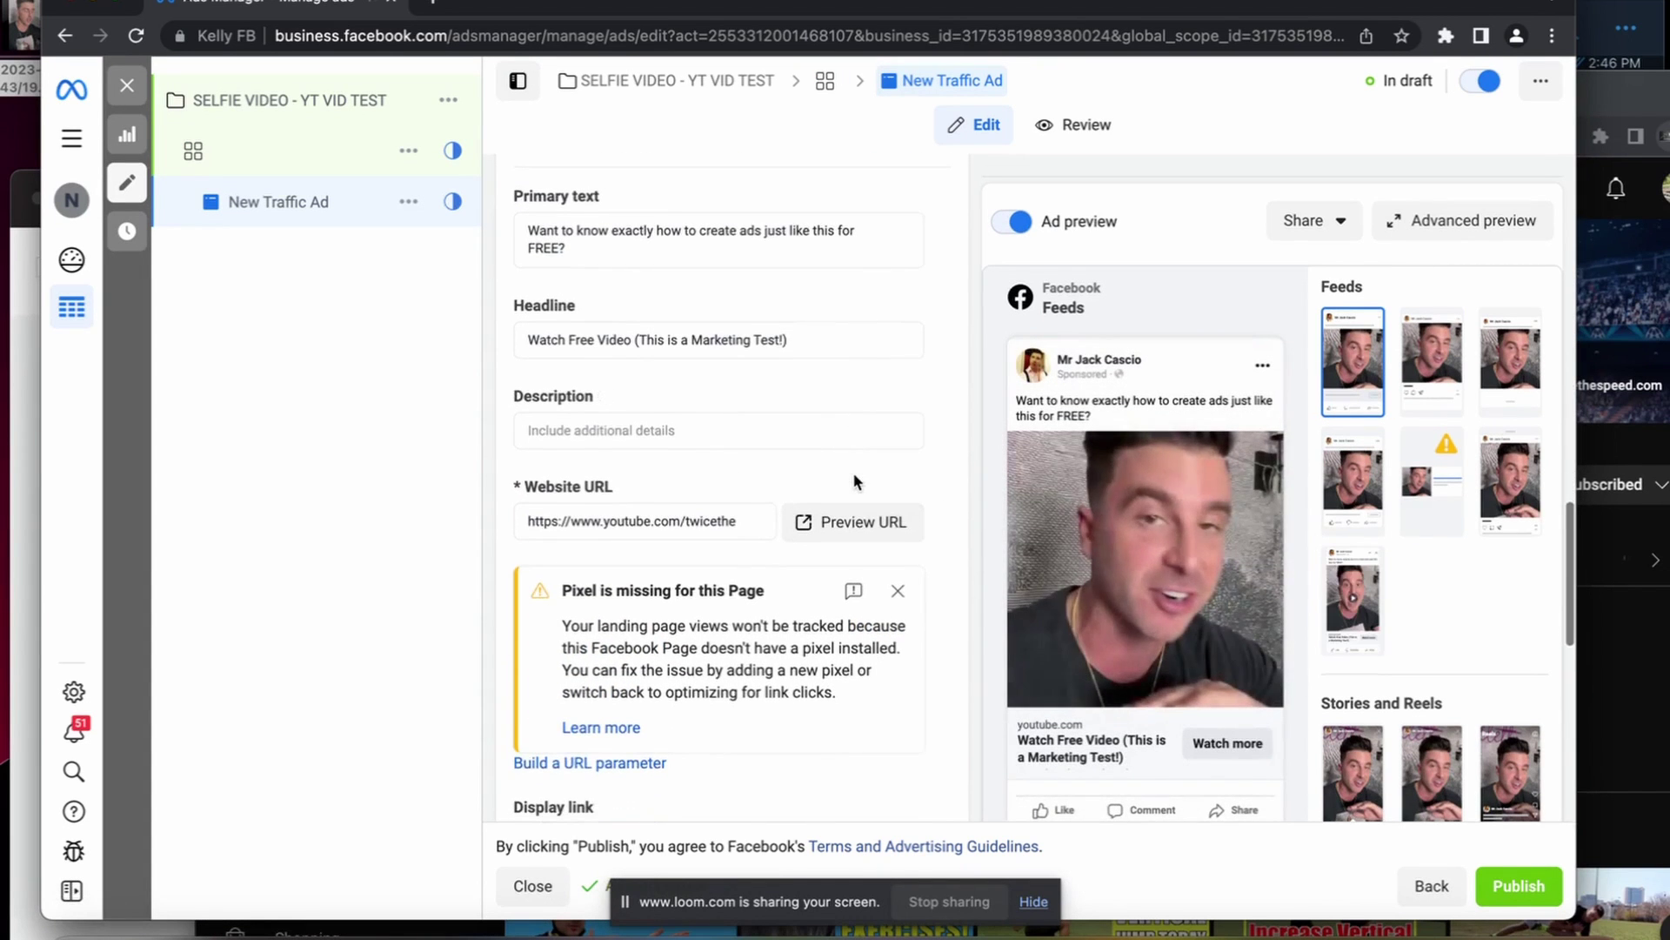
scroll(674, 199, up, 5)
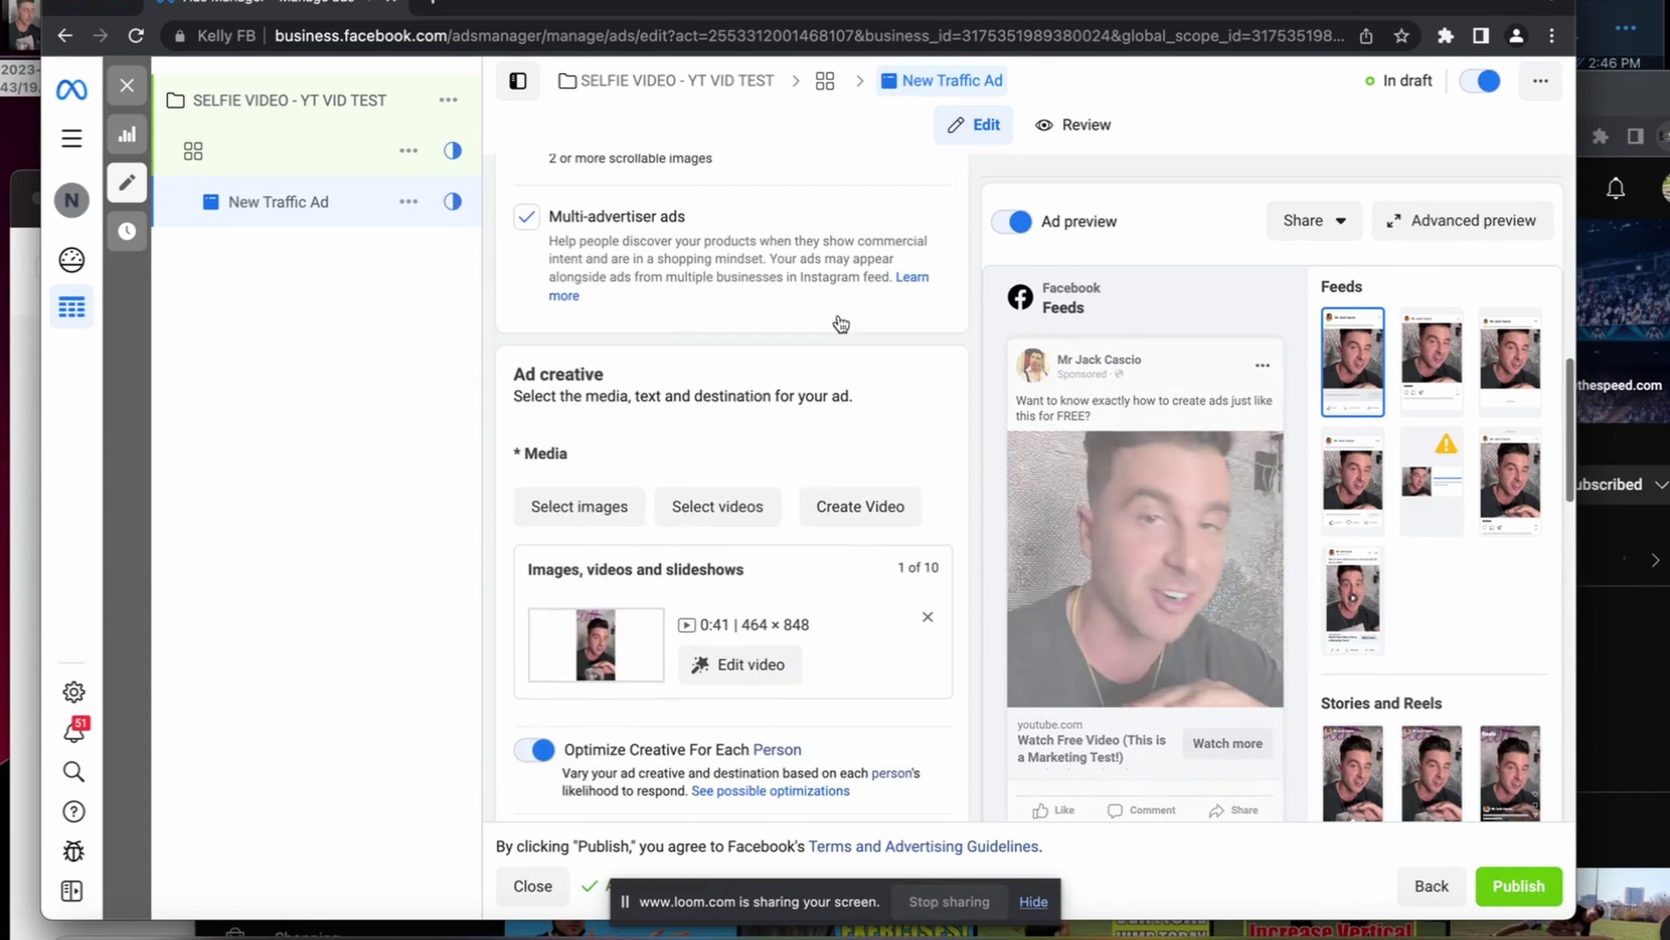
Set the video's thumbnail manually to its first frame.
click(735, 663)
click(235, 372)
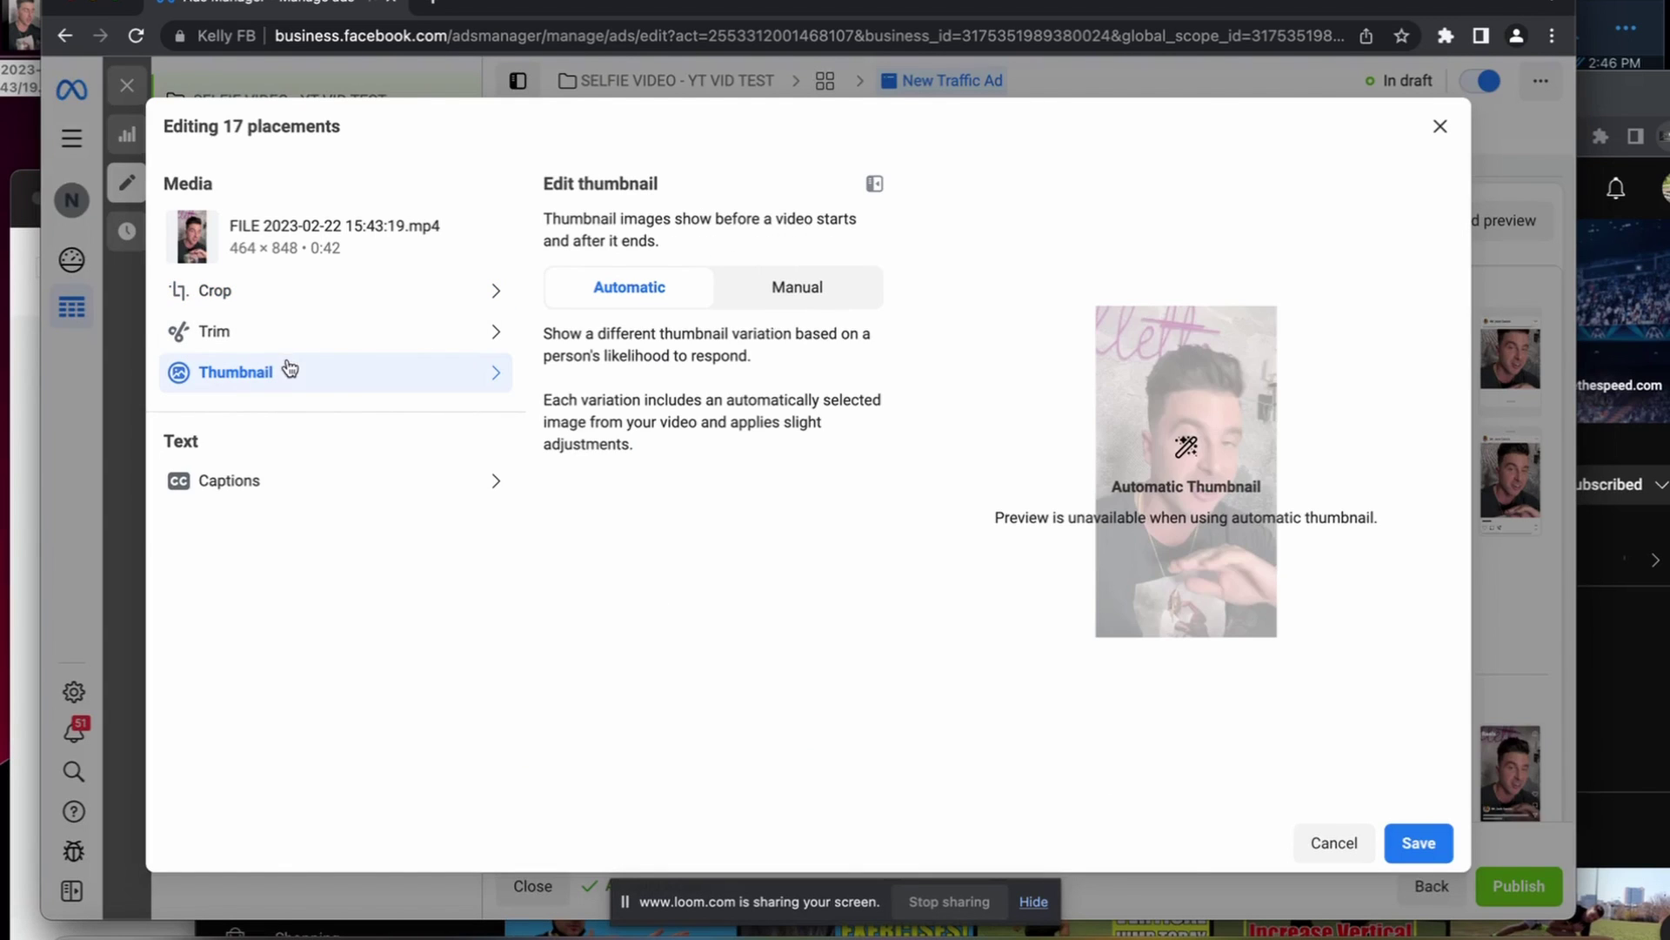
click(796, 287)
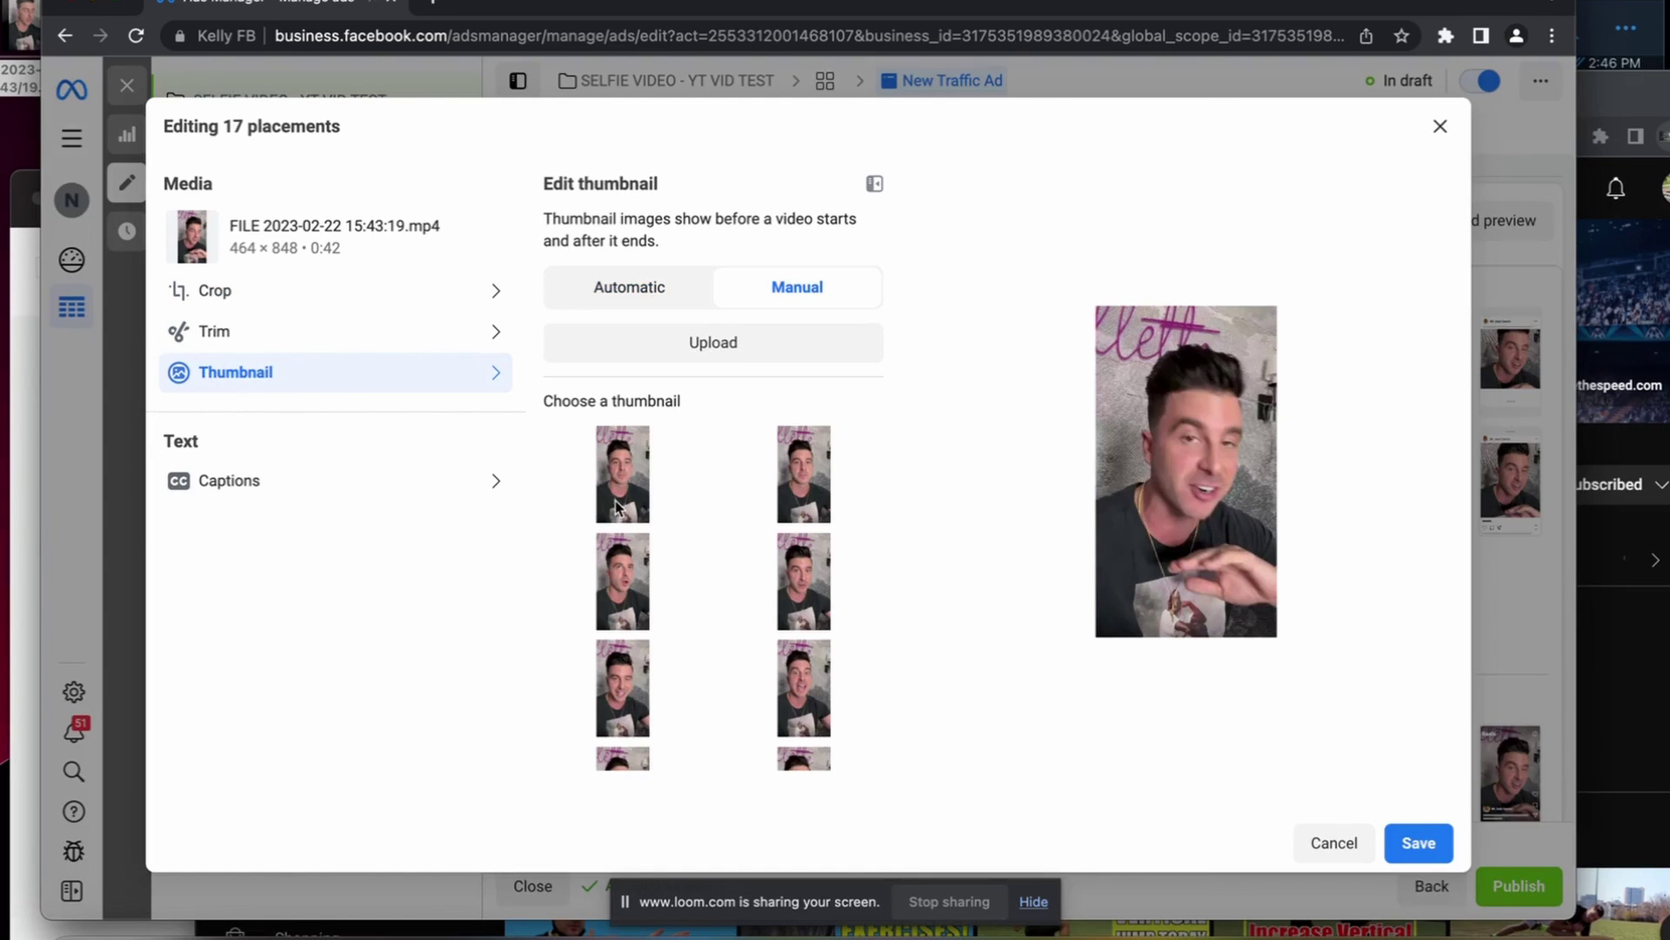
click(677, 501)
click(1419, 843)
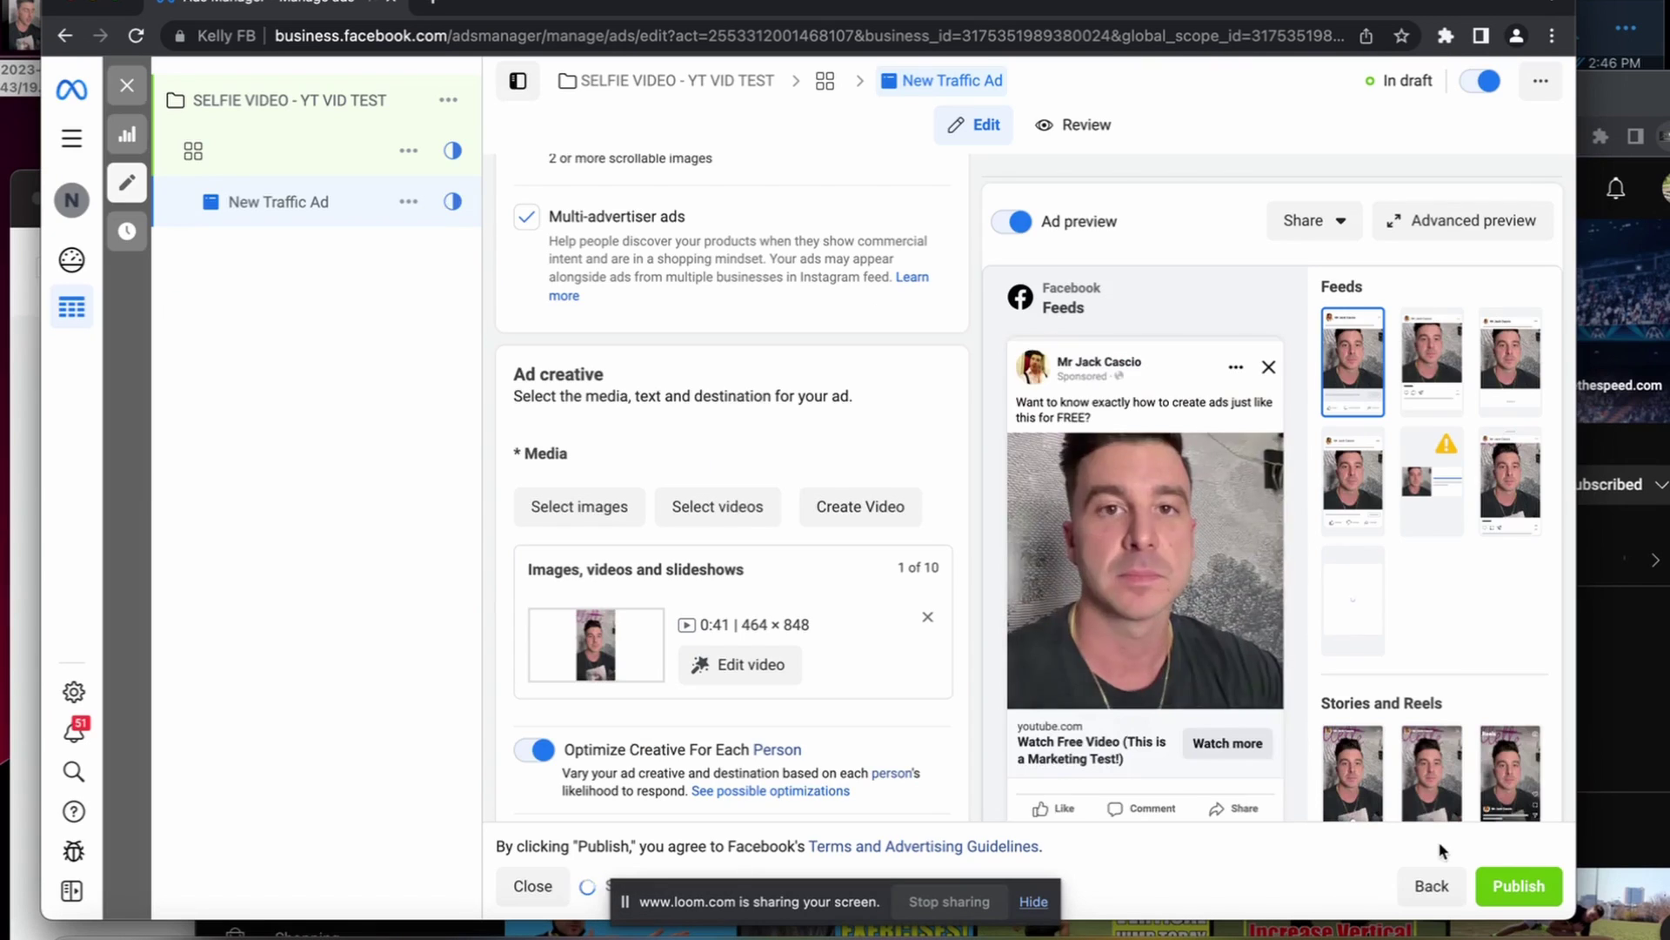
scroll(662, 415, up, 5)
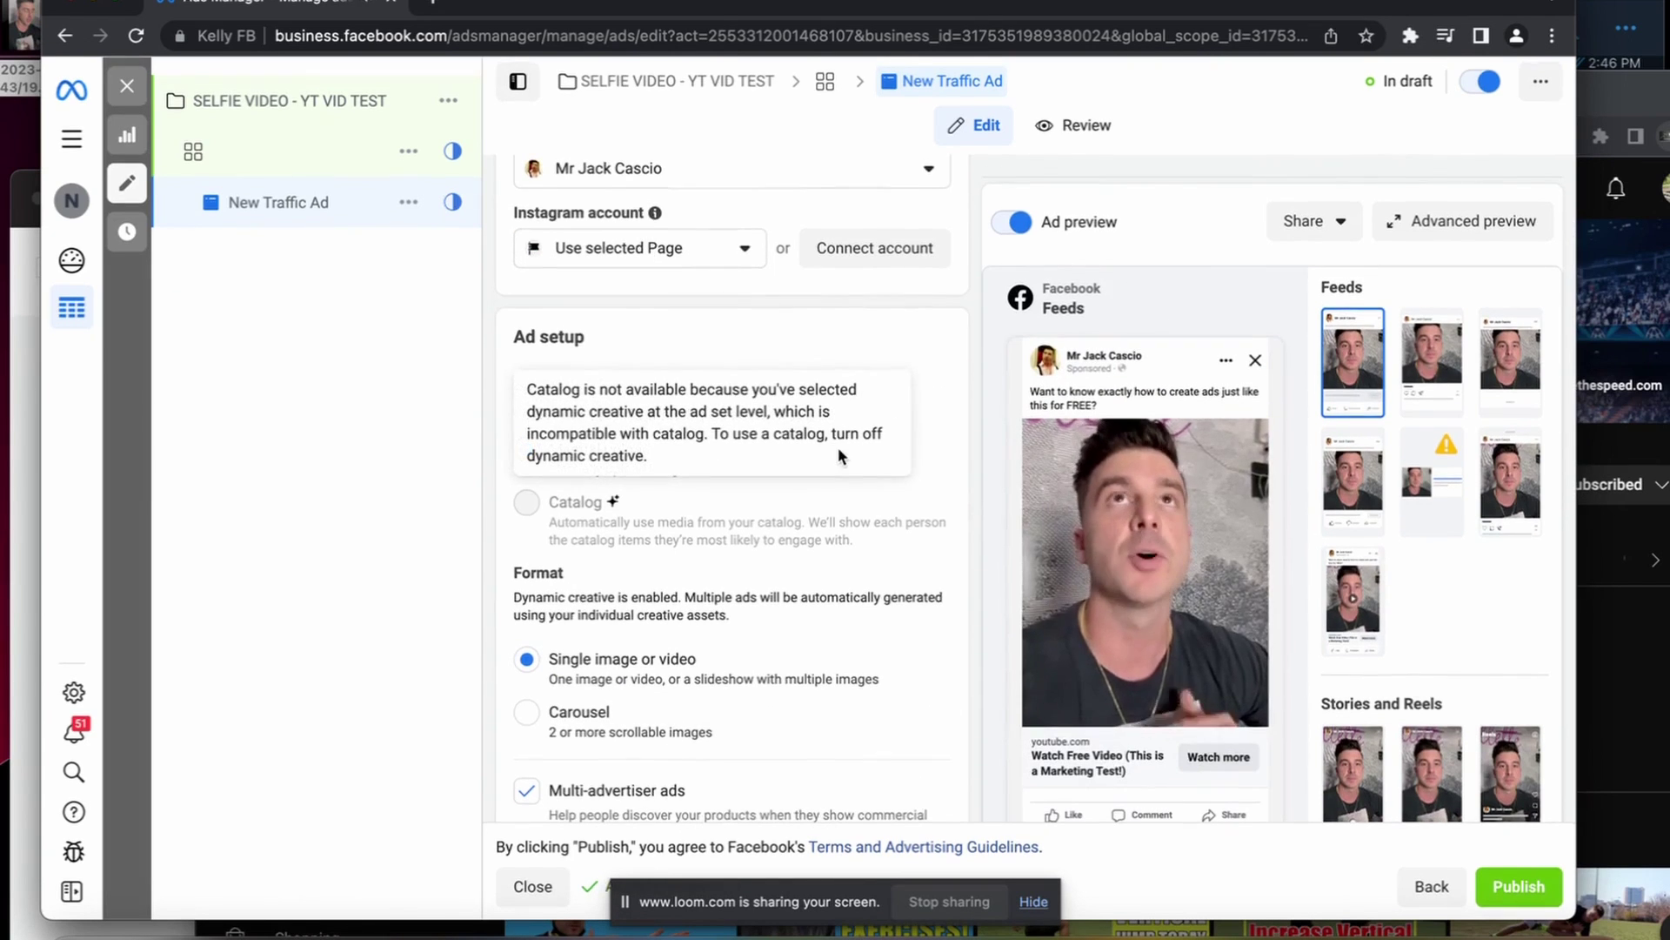
Look over the Instagram account options and shift the browser window slightly left.
click(652, 248)
click(846, 295)
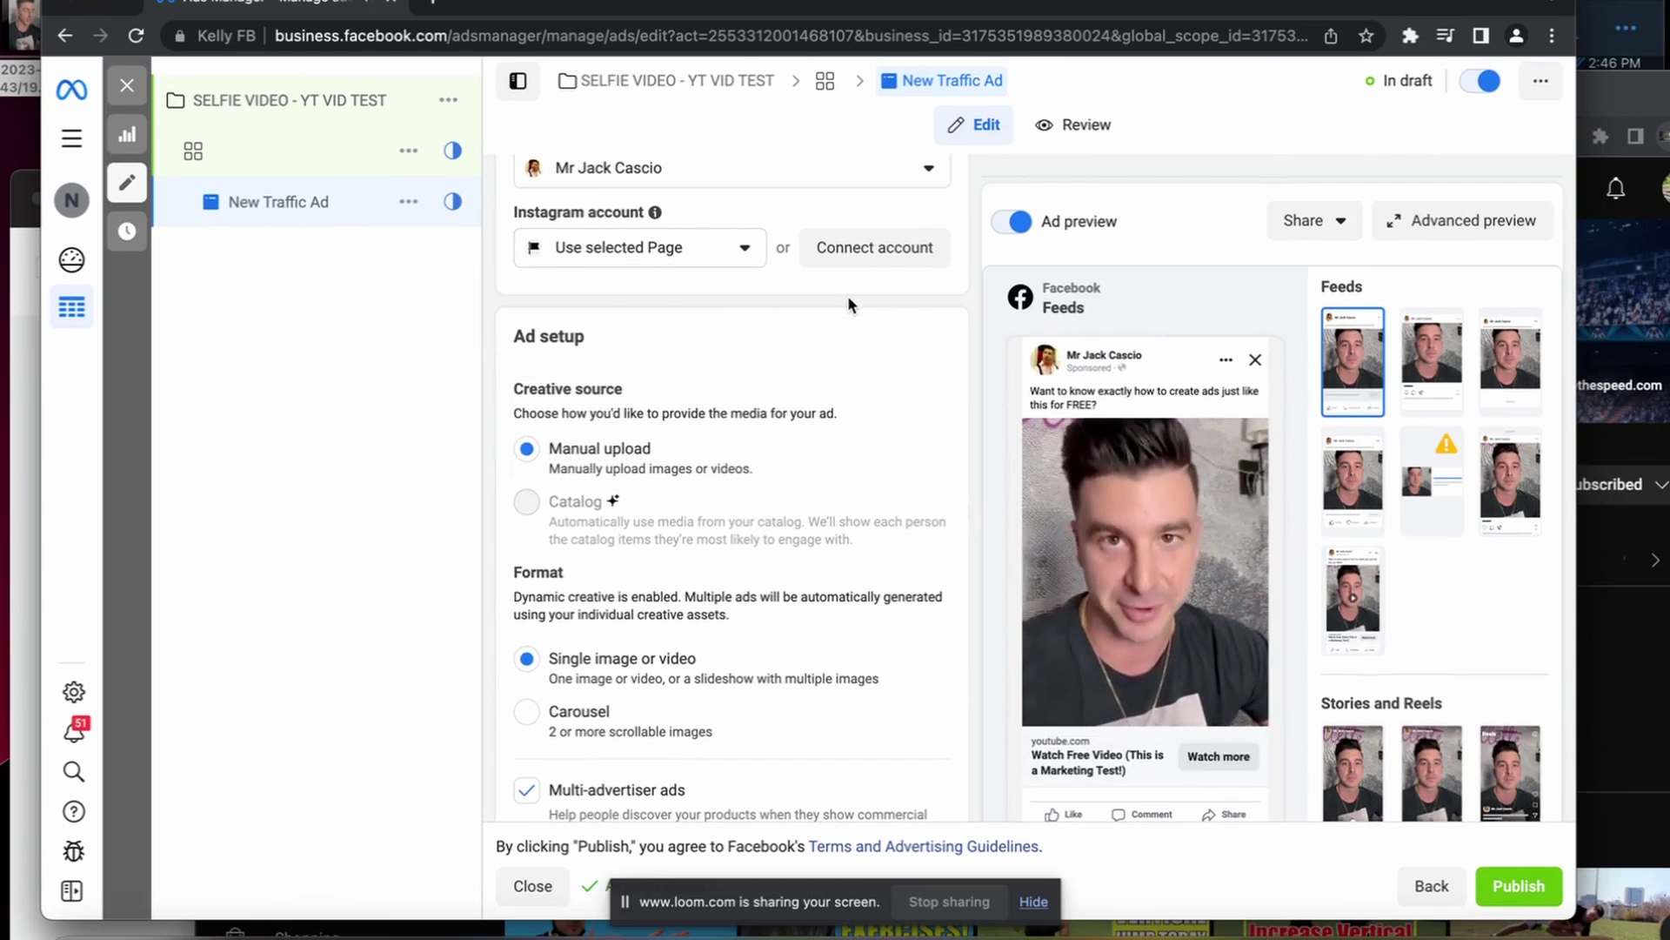
scroll(847, 295, up, 5)
mouse_move(1144, 571)
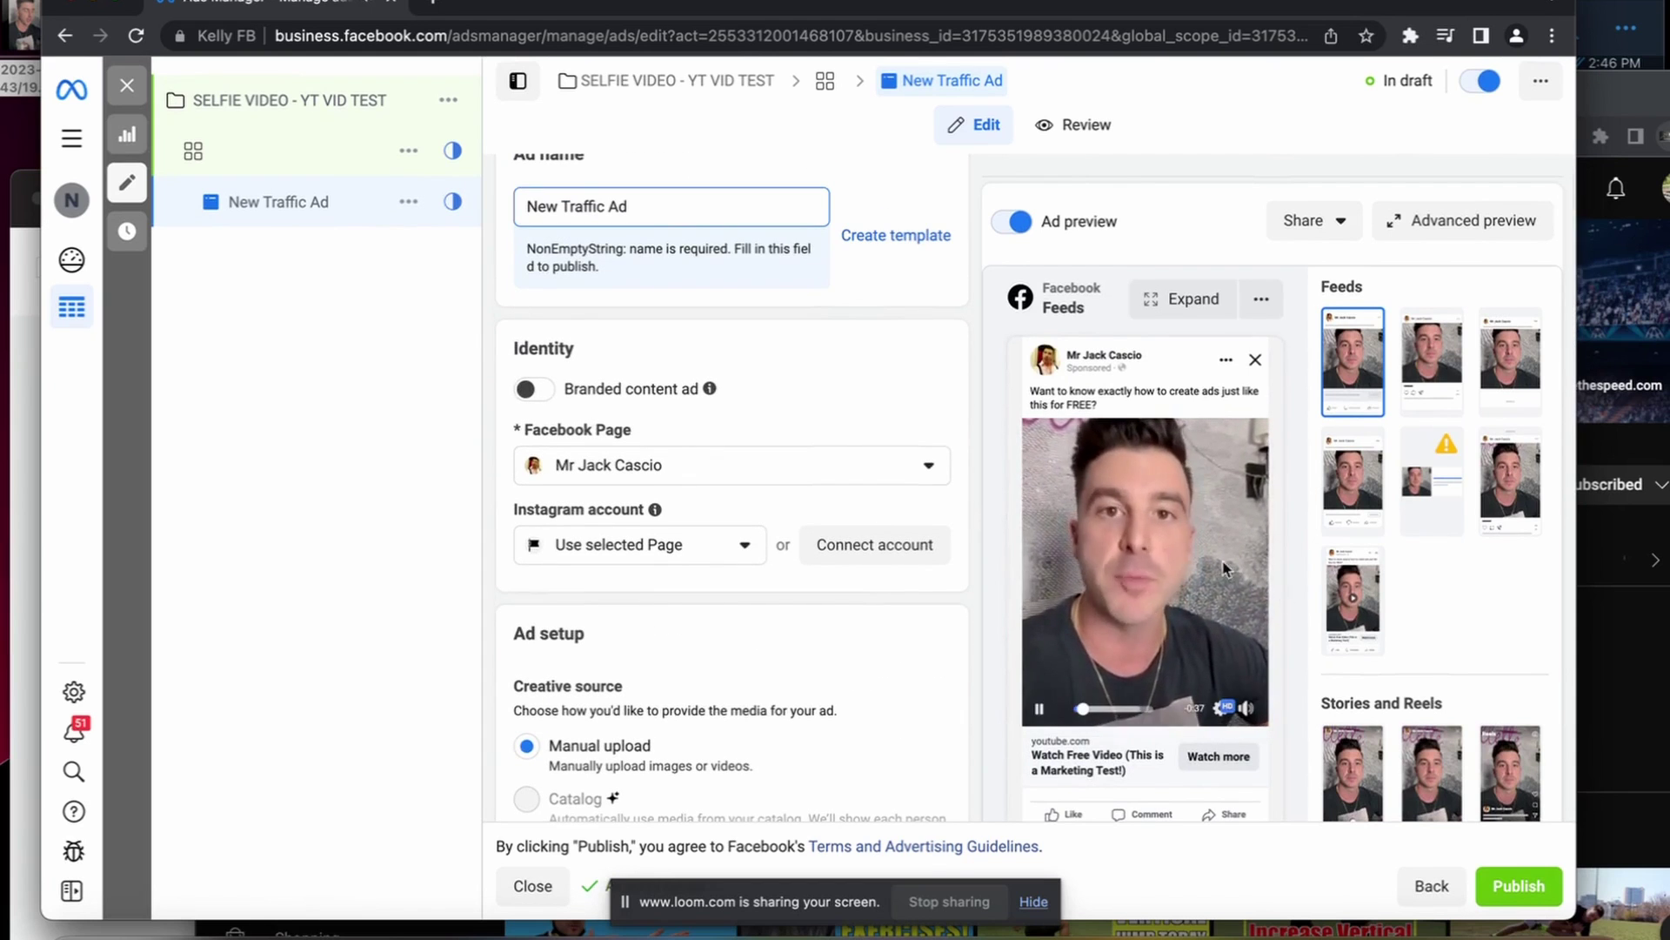
drag(1240, 3, 1200, 2)
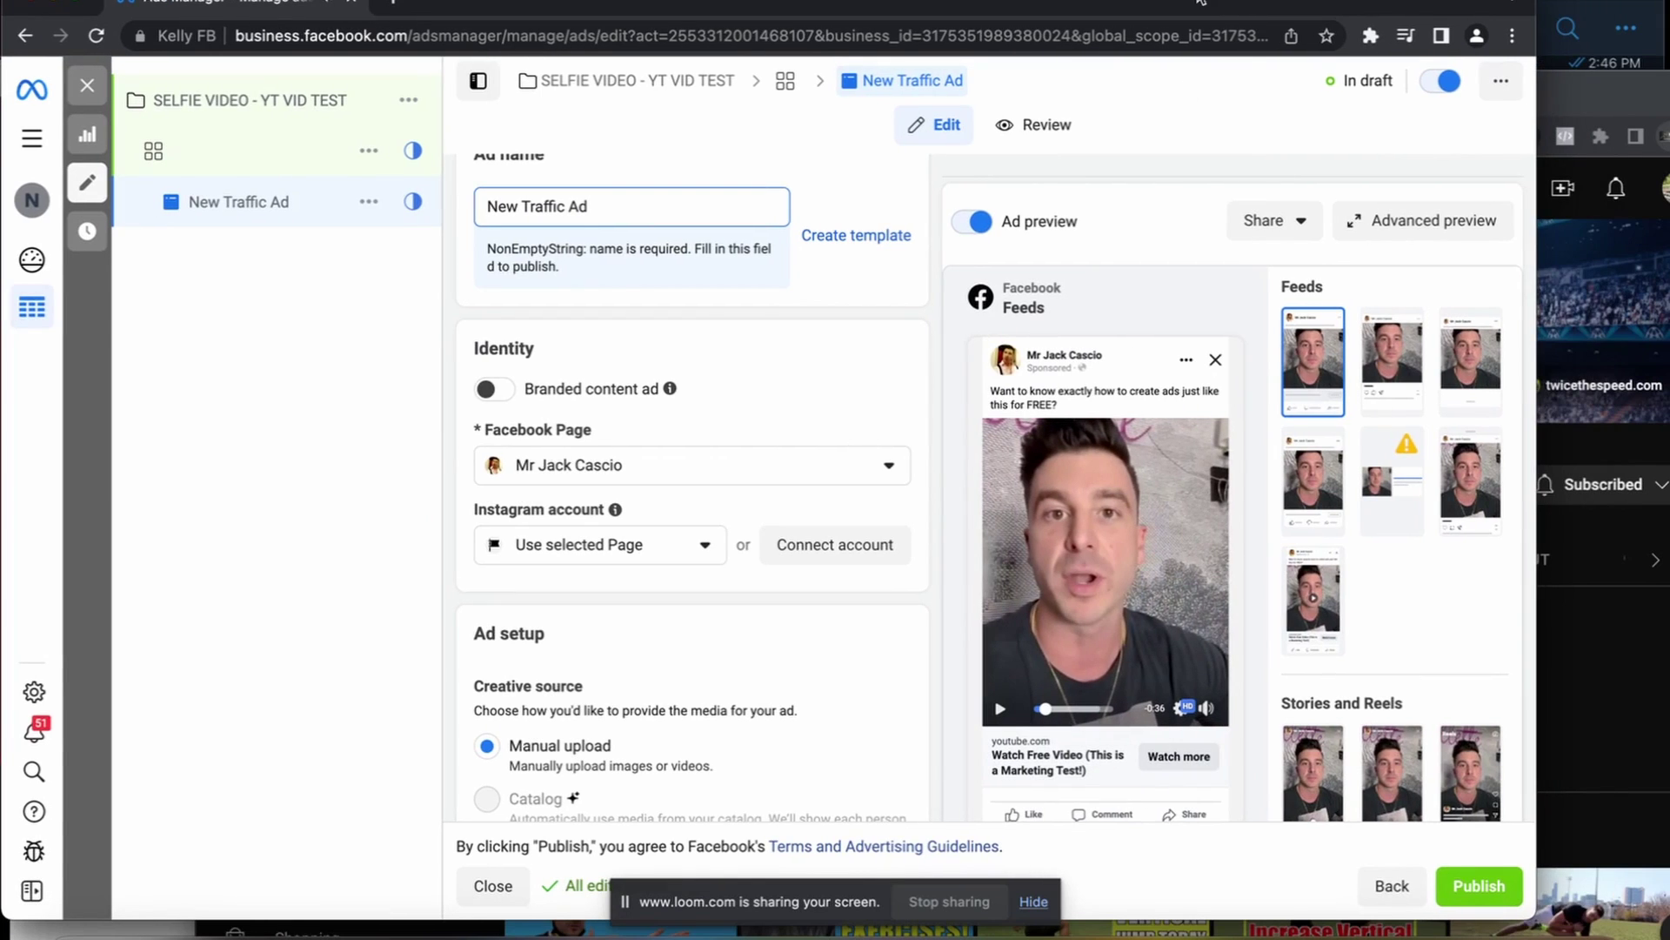
scroll(613, 497, down, 5)
scroll(613, 496, down, 5)
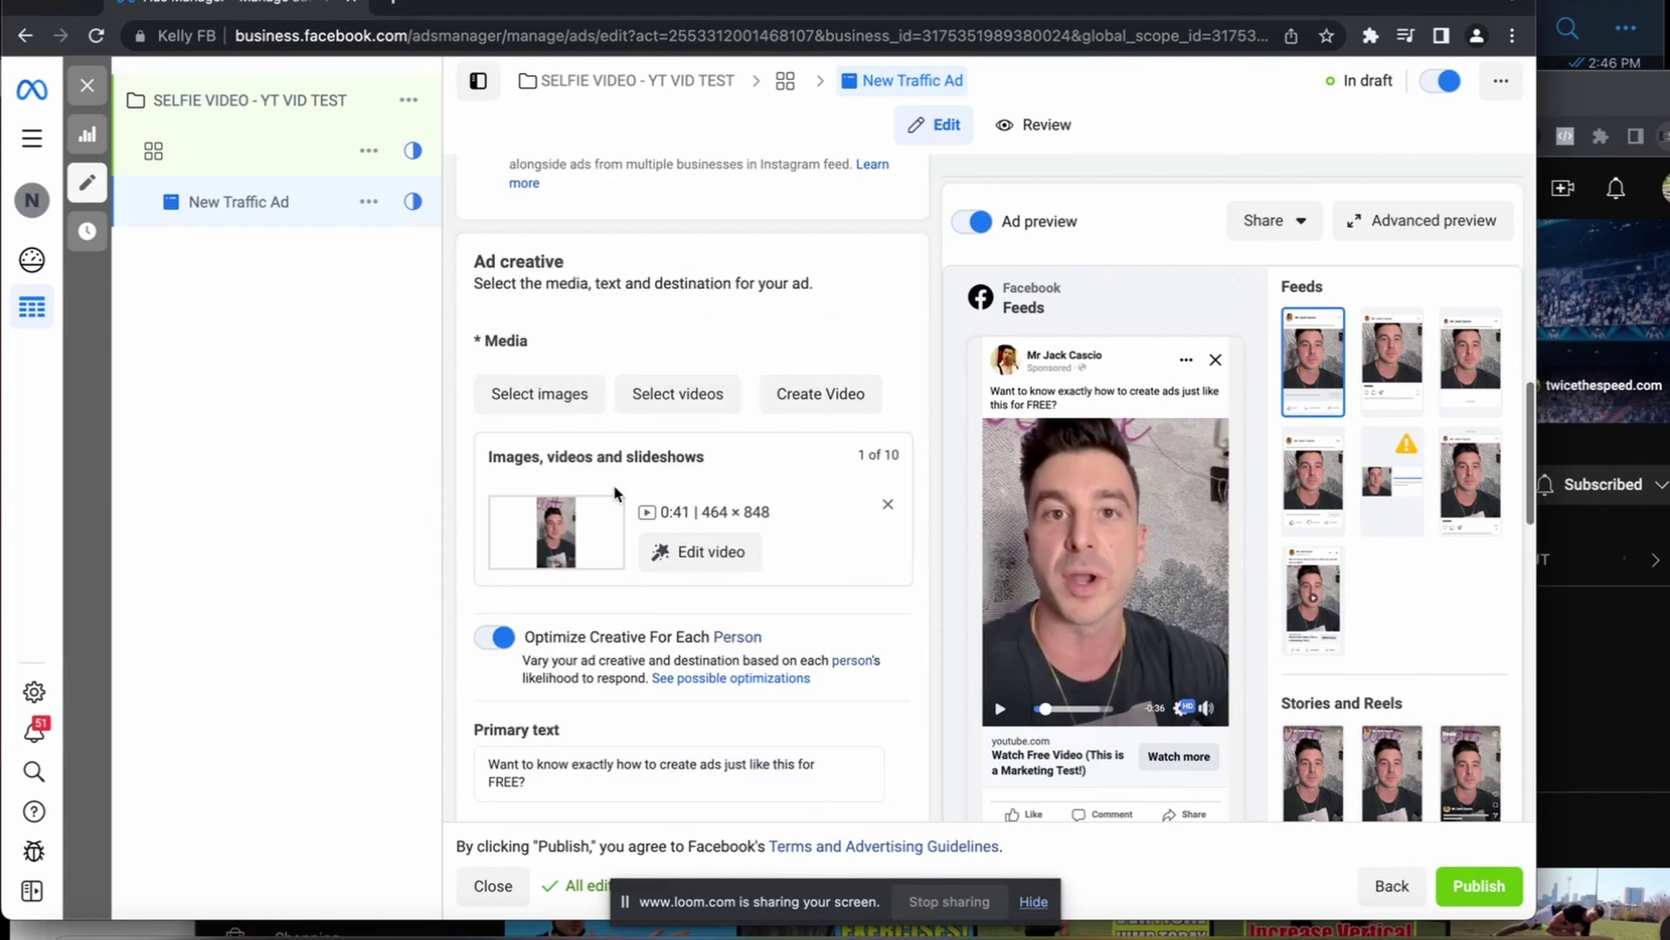
scroll(613, 496, down, 5)
scroll(615, 493, up, 1)
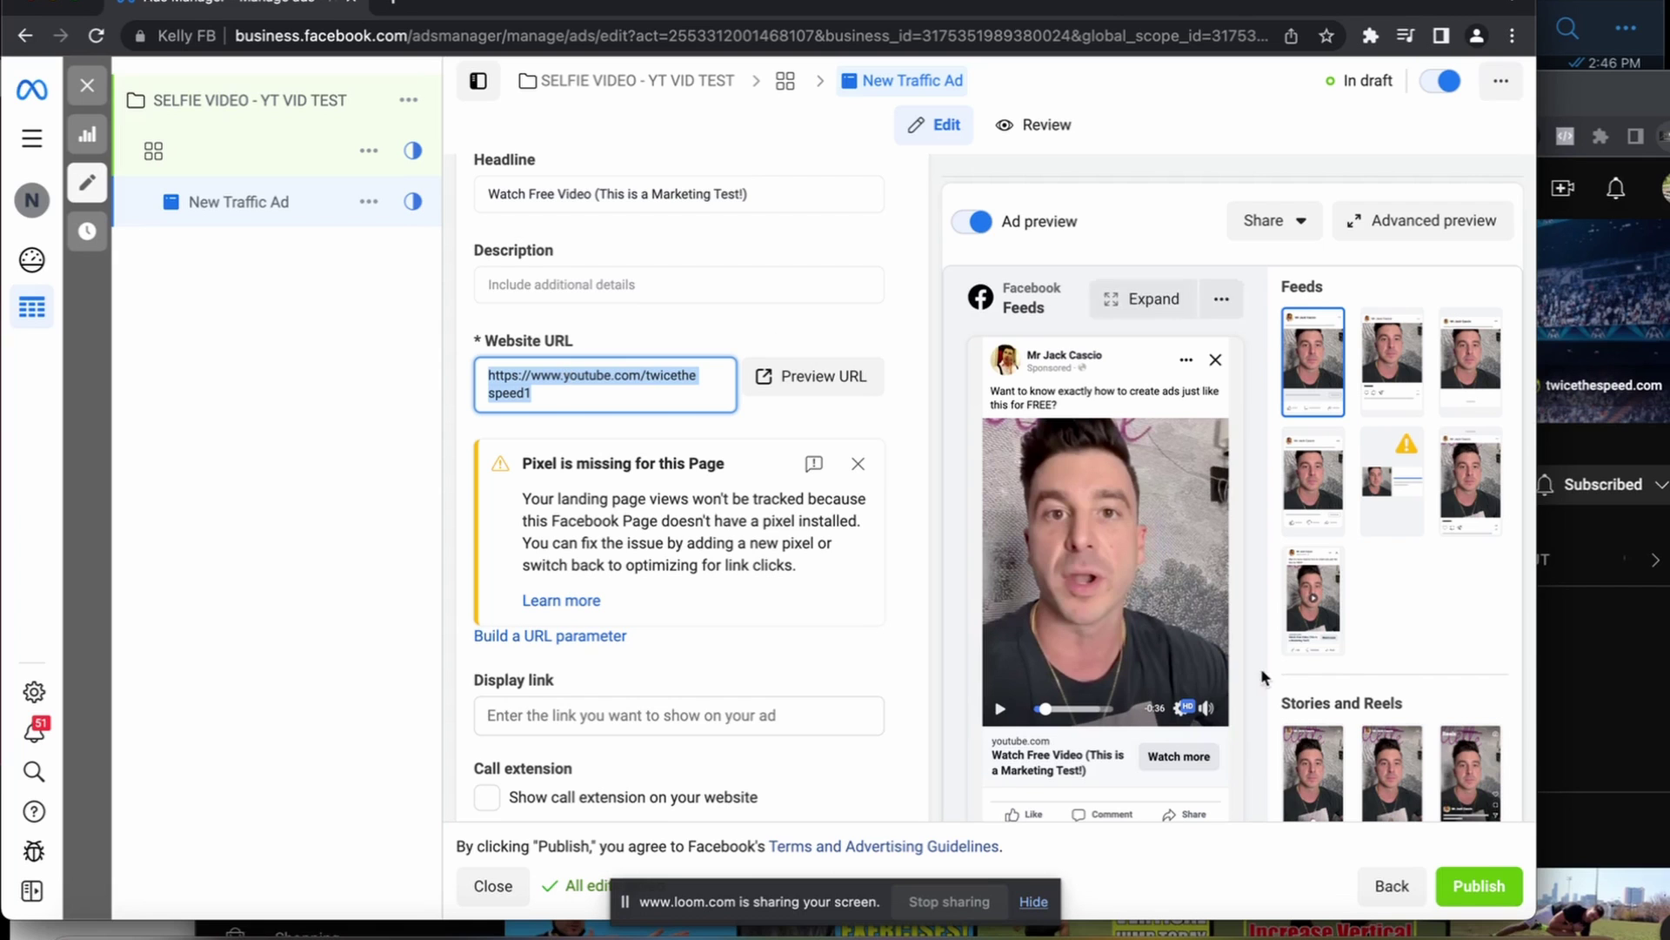
Publish the ad set and ad, then close the editor and refresh the lists.
click(1479, 887)
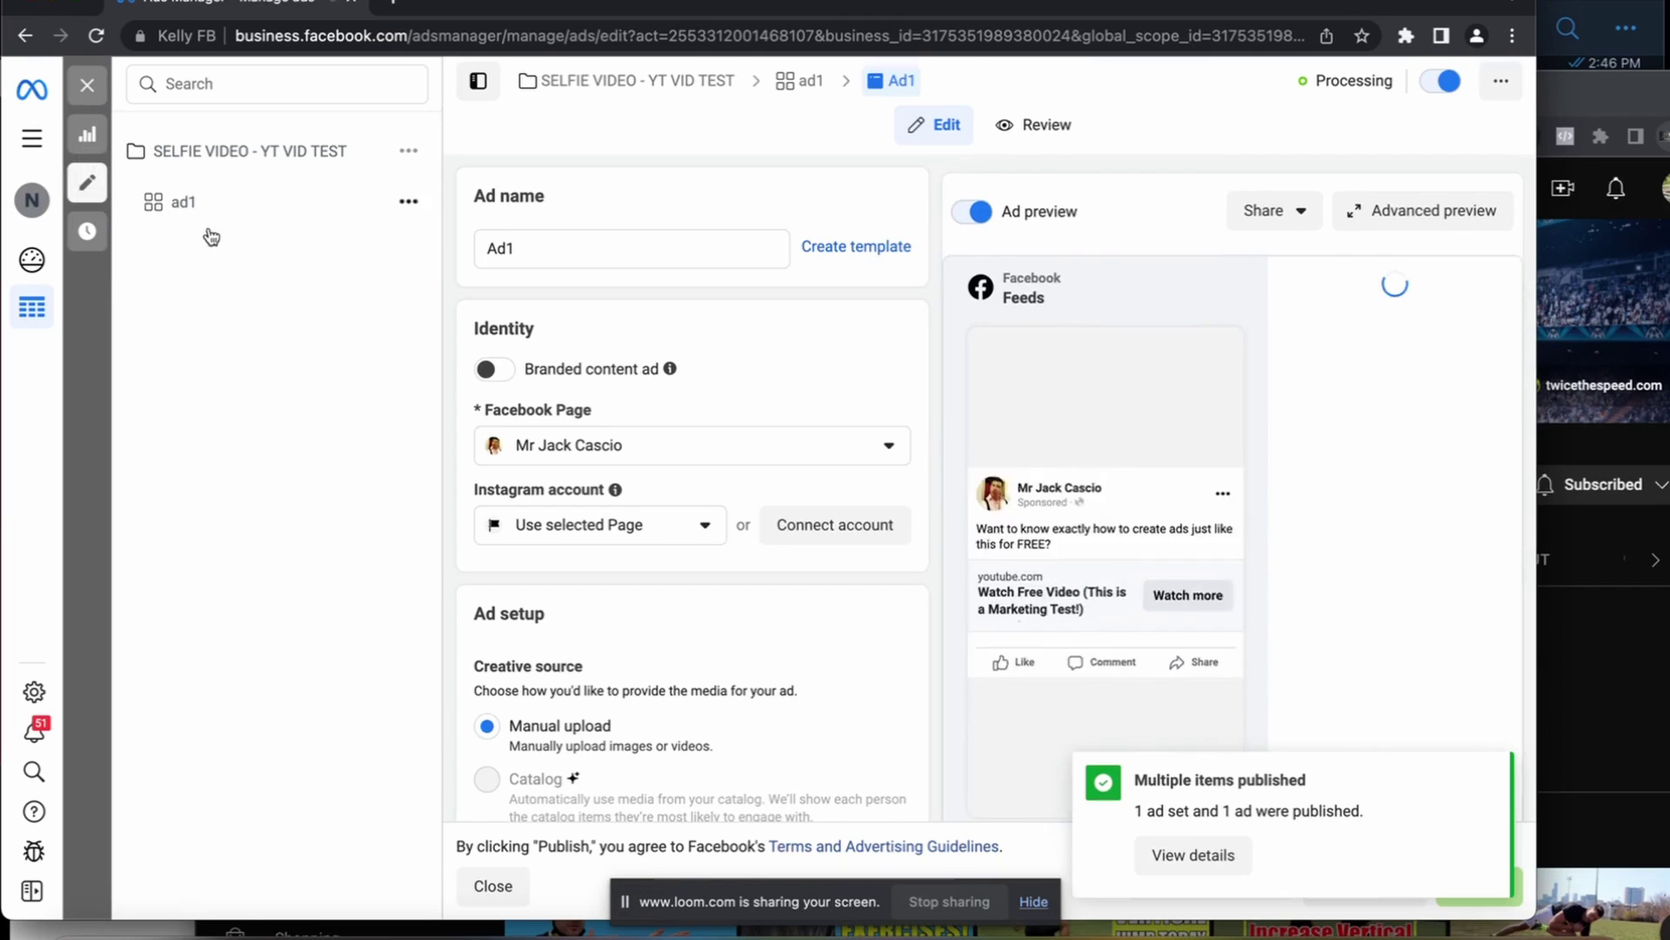
click(208, 209)
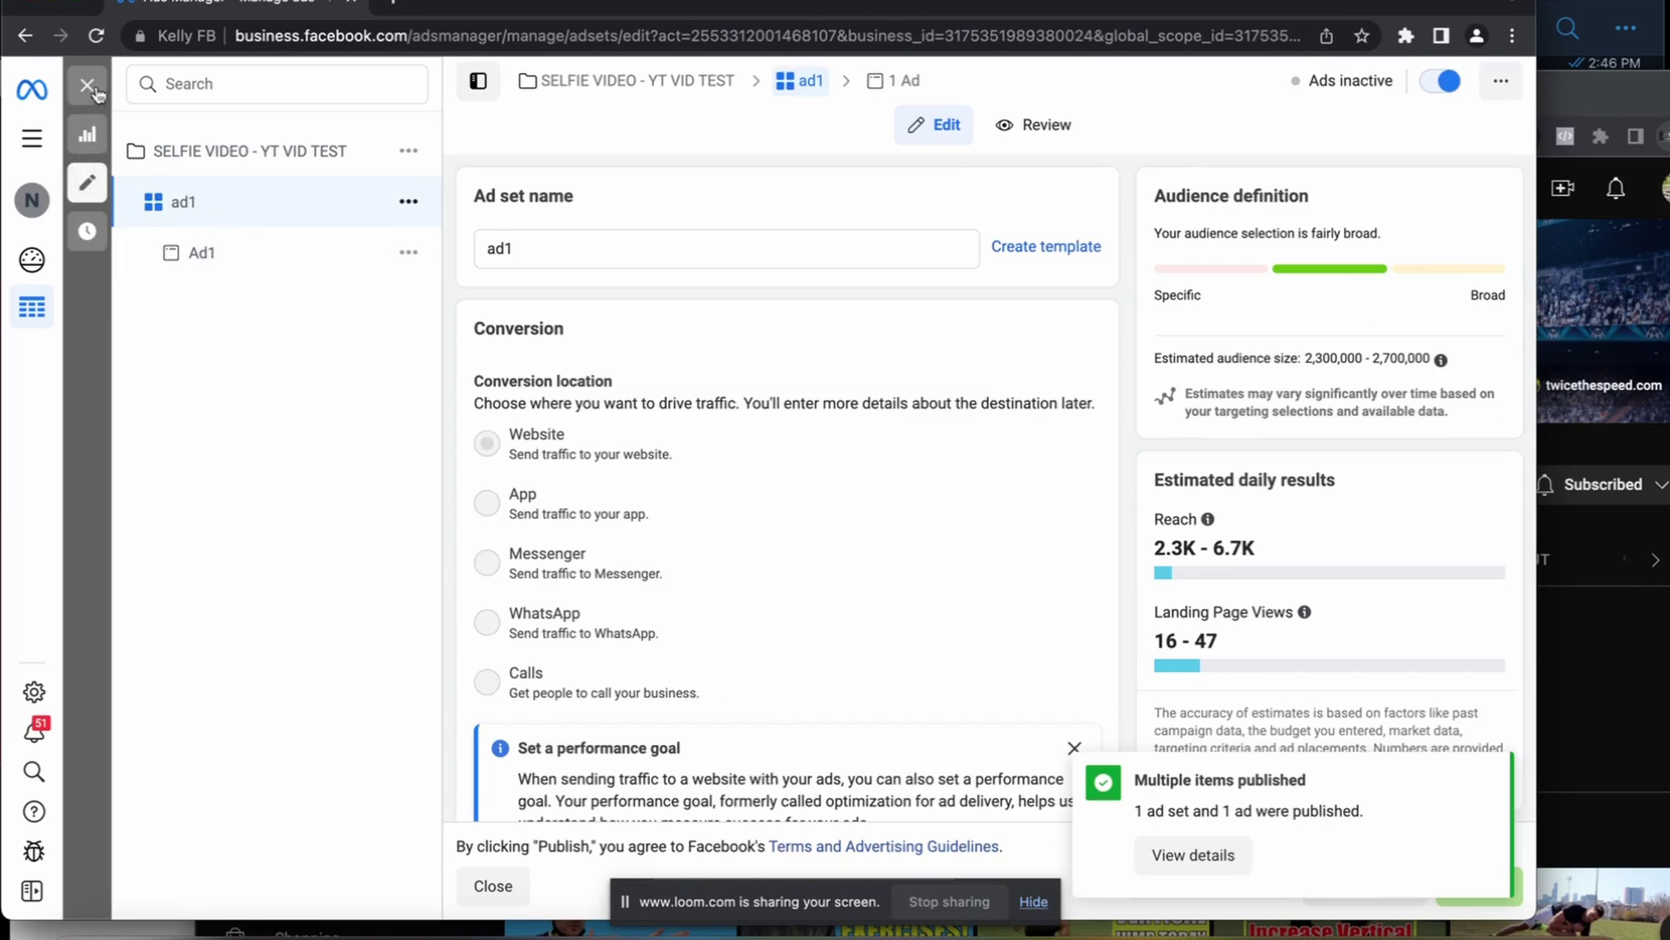
click(90, 86)
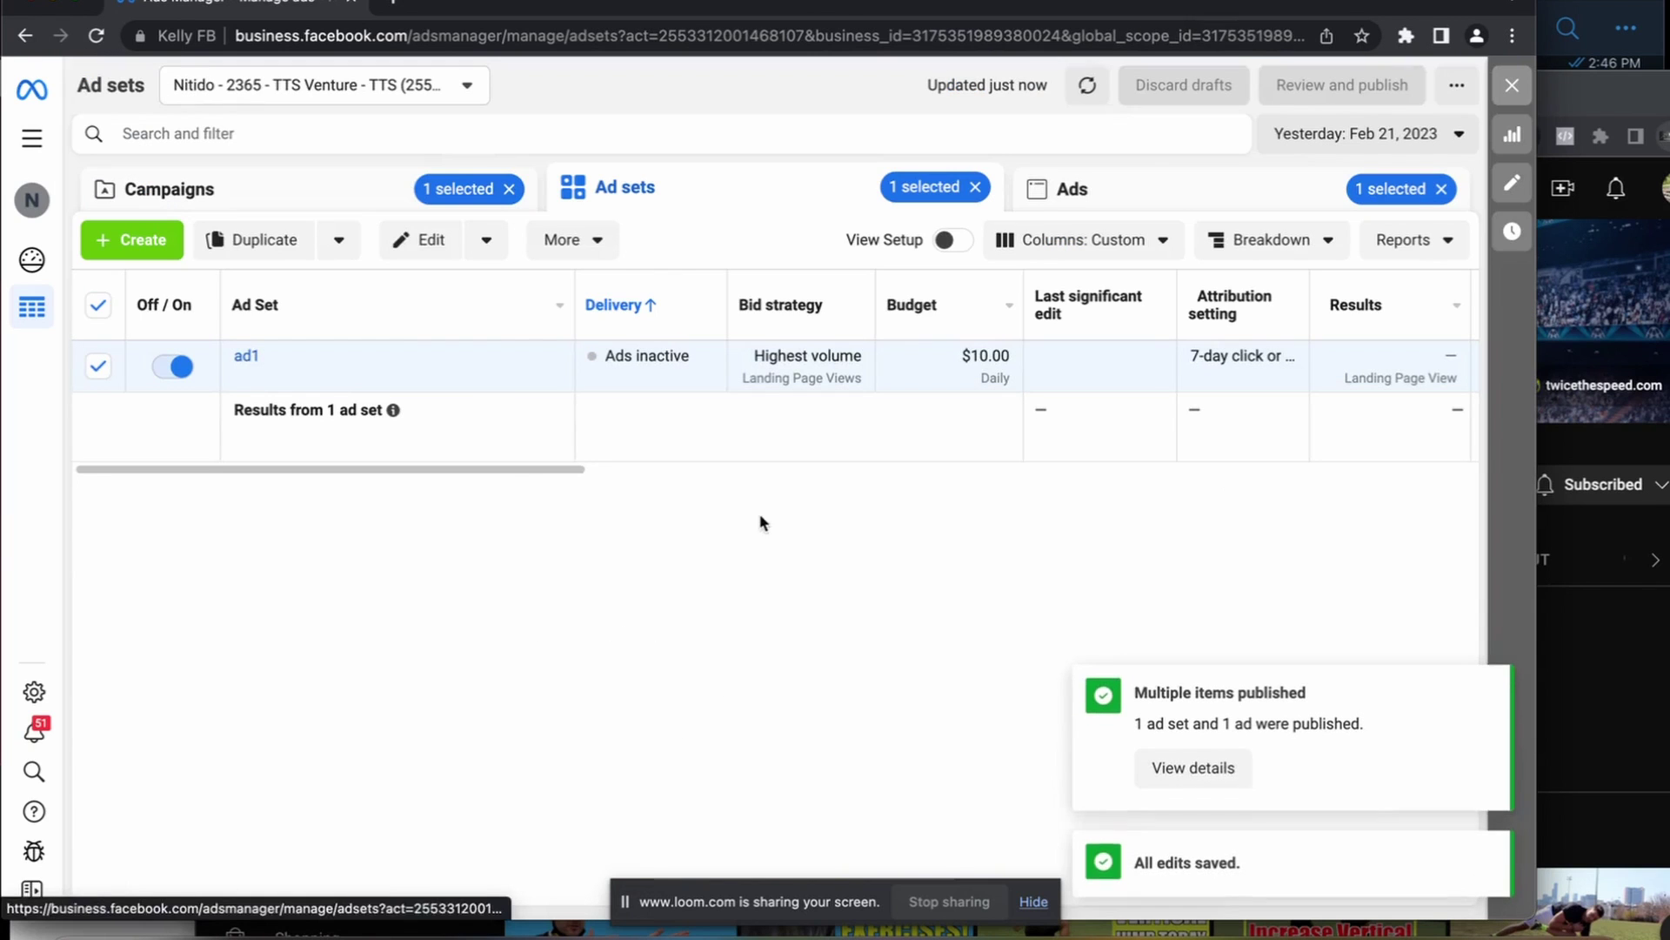
click(1090, 85)
scroll(940, 417, right, 5)
click(98, 366)
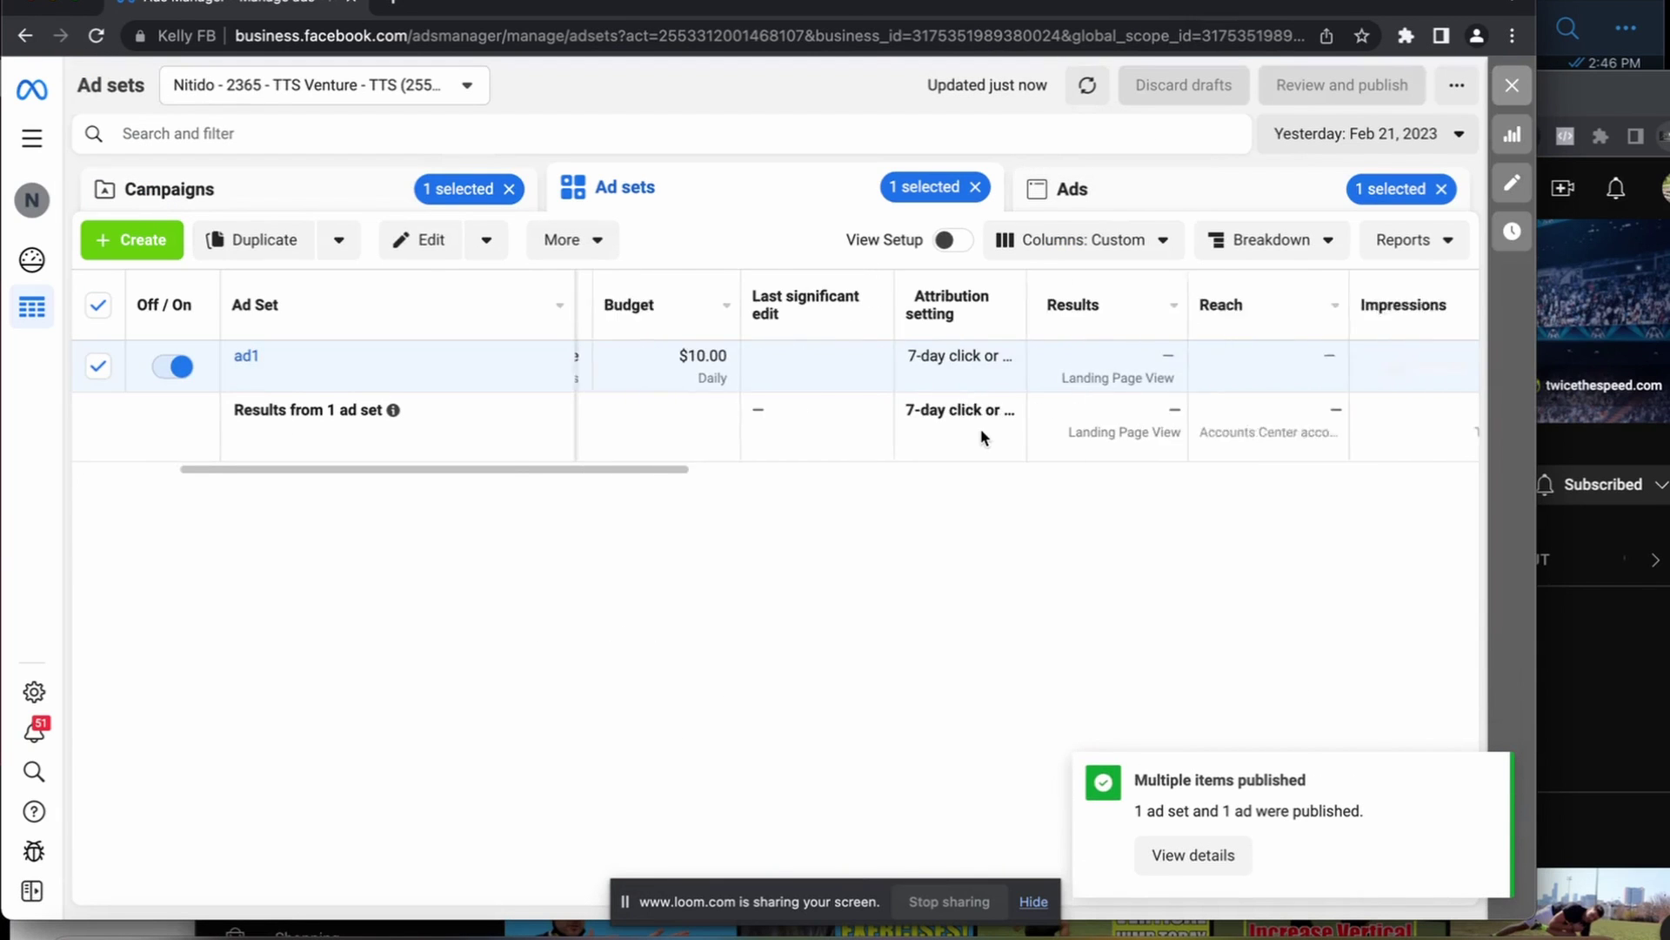
click(1055, 193)
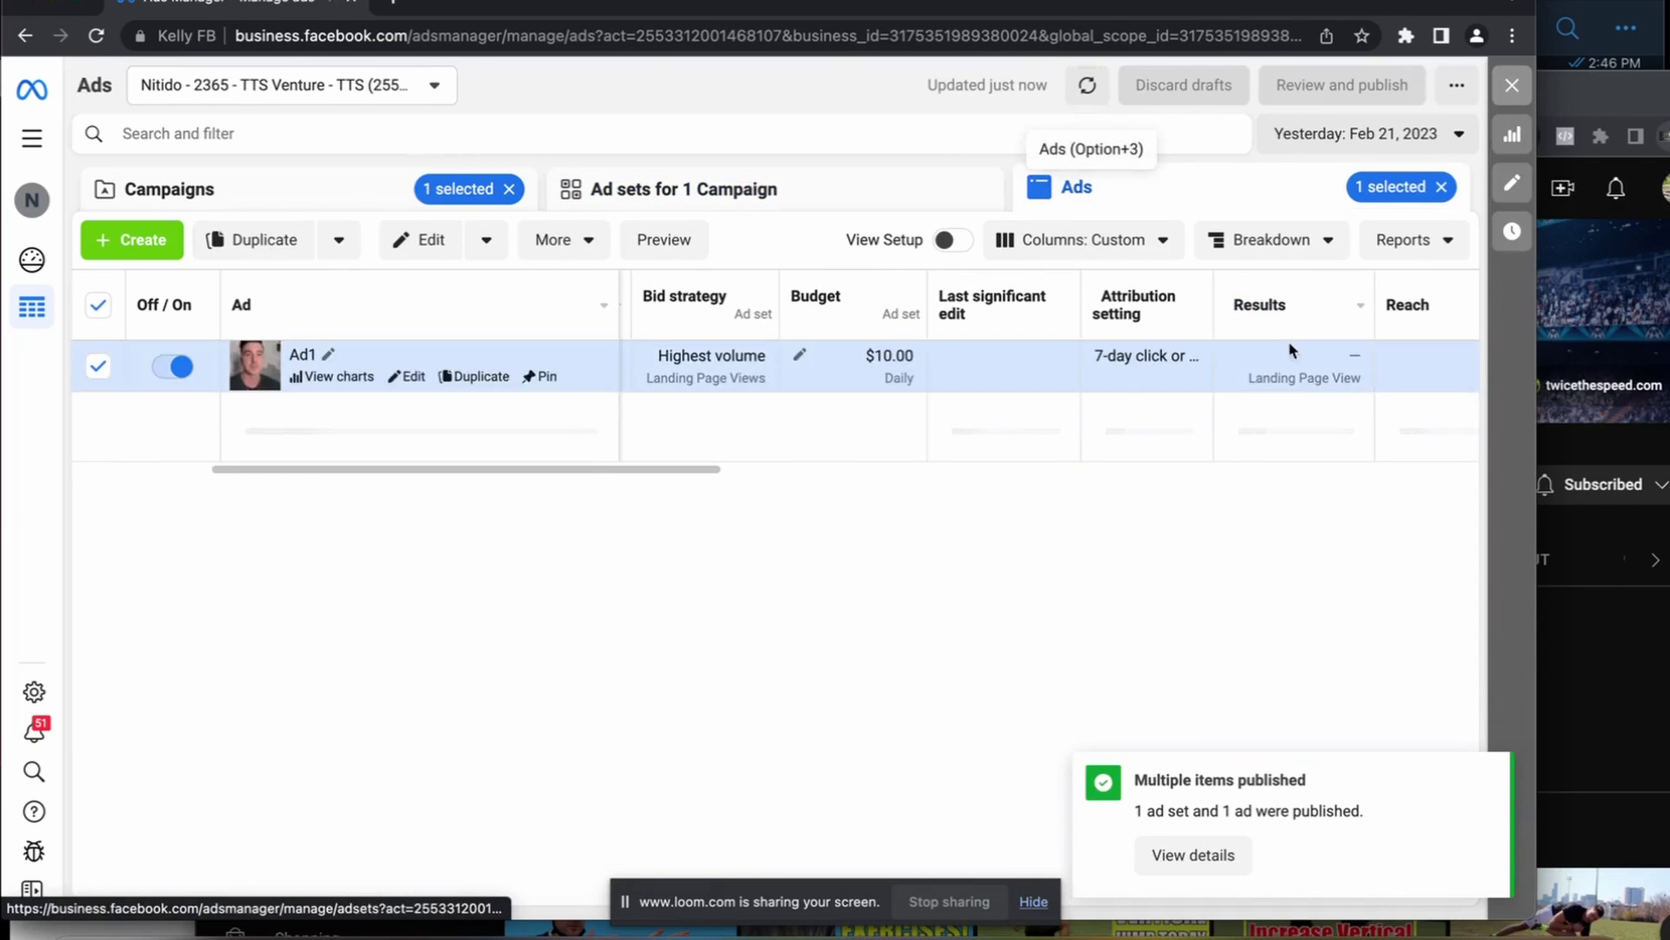
Turn off the SELFIE VIDEO - YT VID TEST campaign in the Campaigns list.
key(super+Tab)
key(super+Tab)
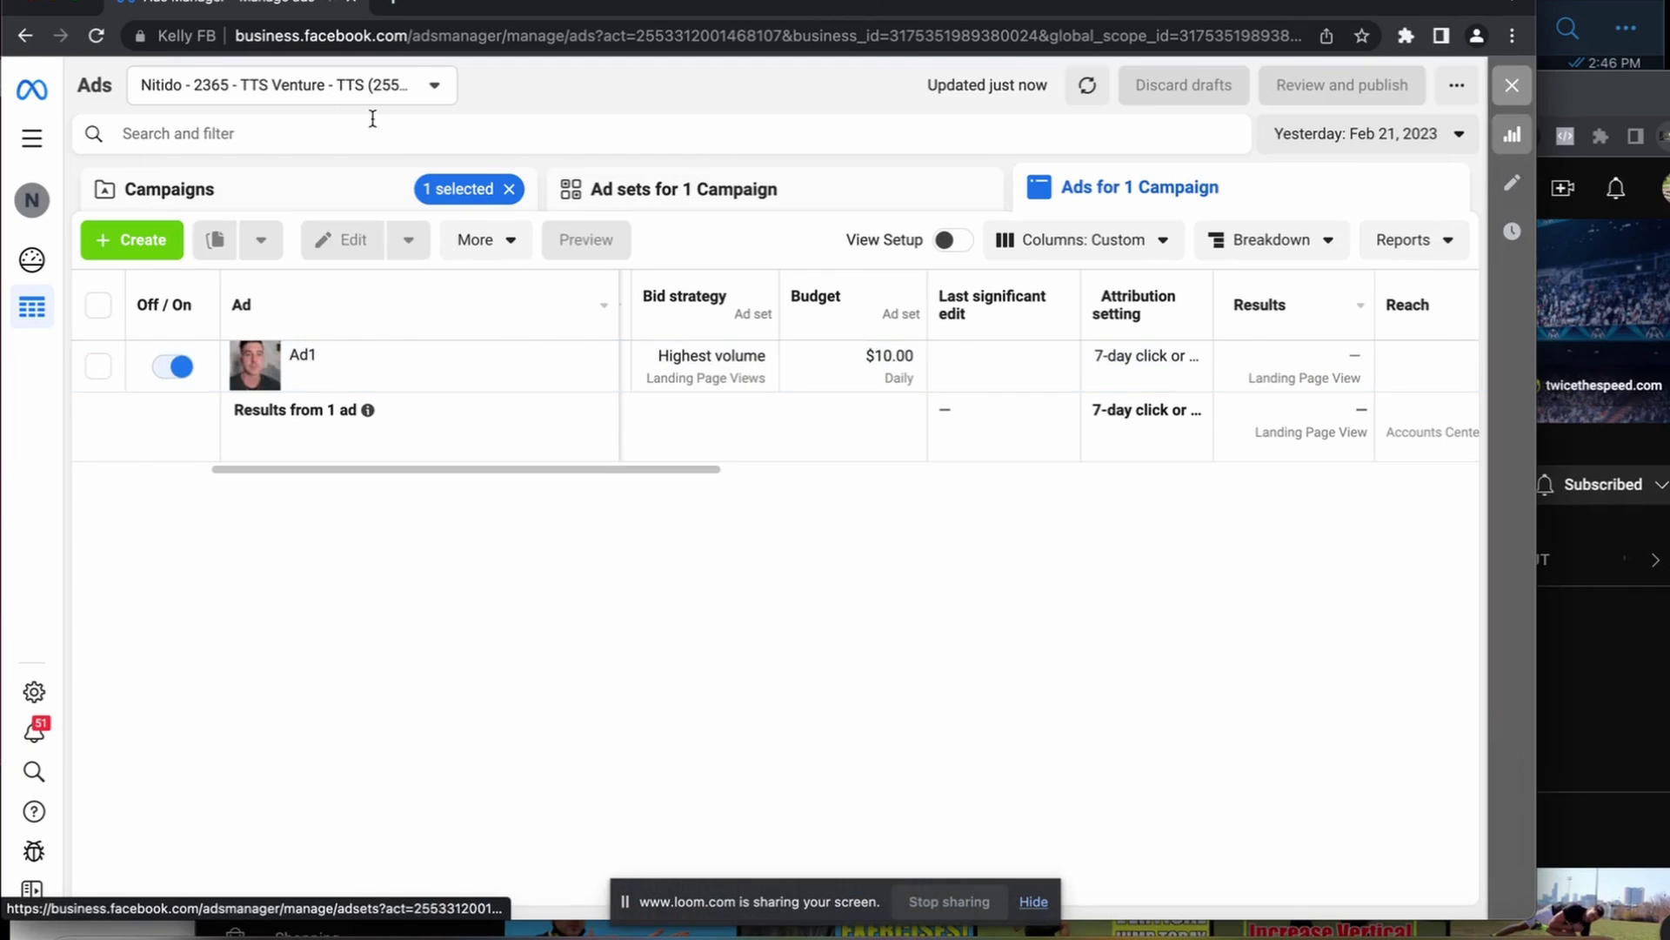
click(168, 190)
mouse_move(211, 381)
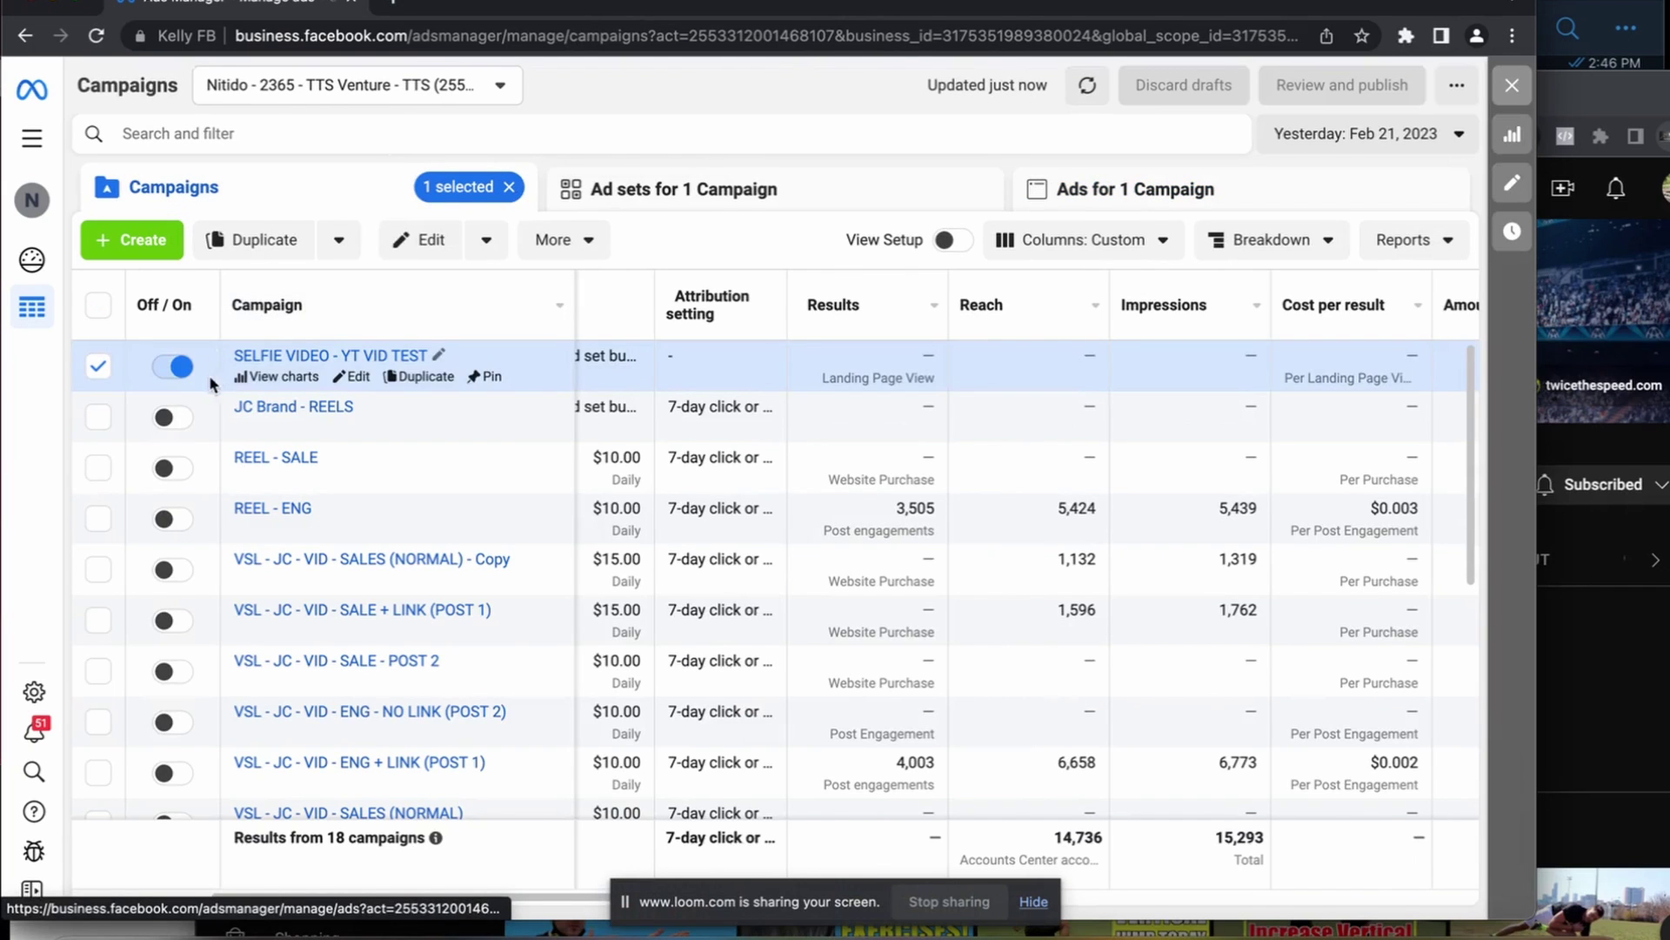
click(176, 368)
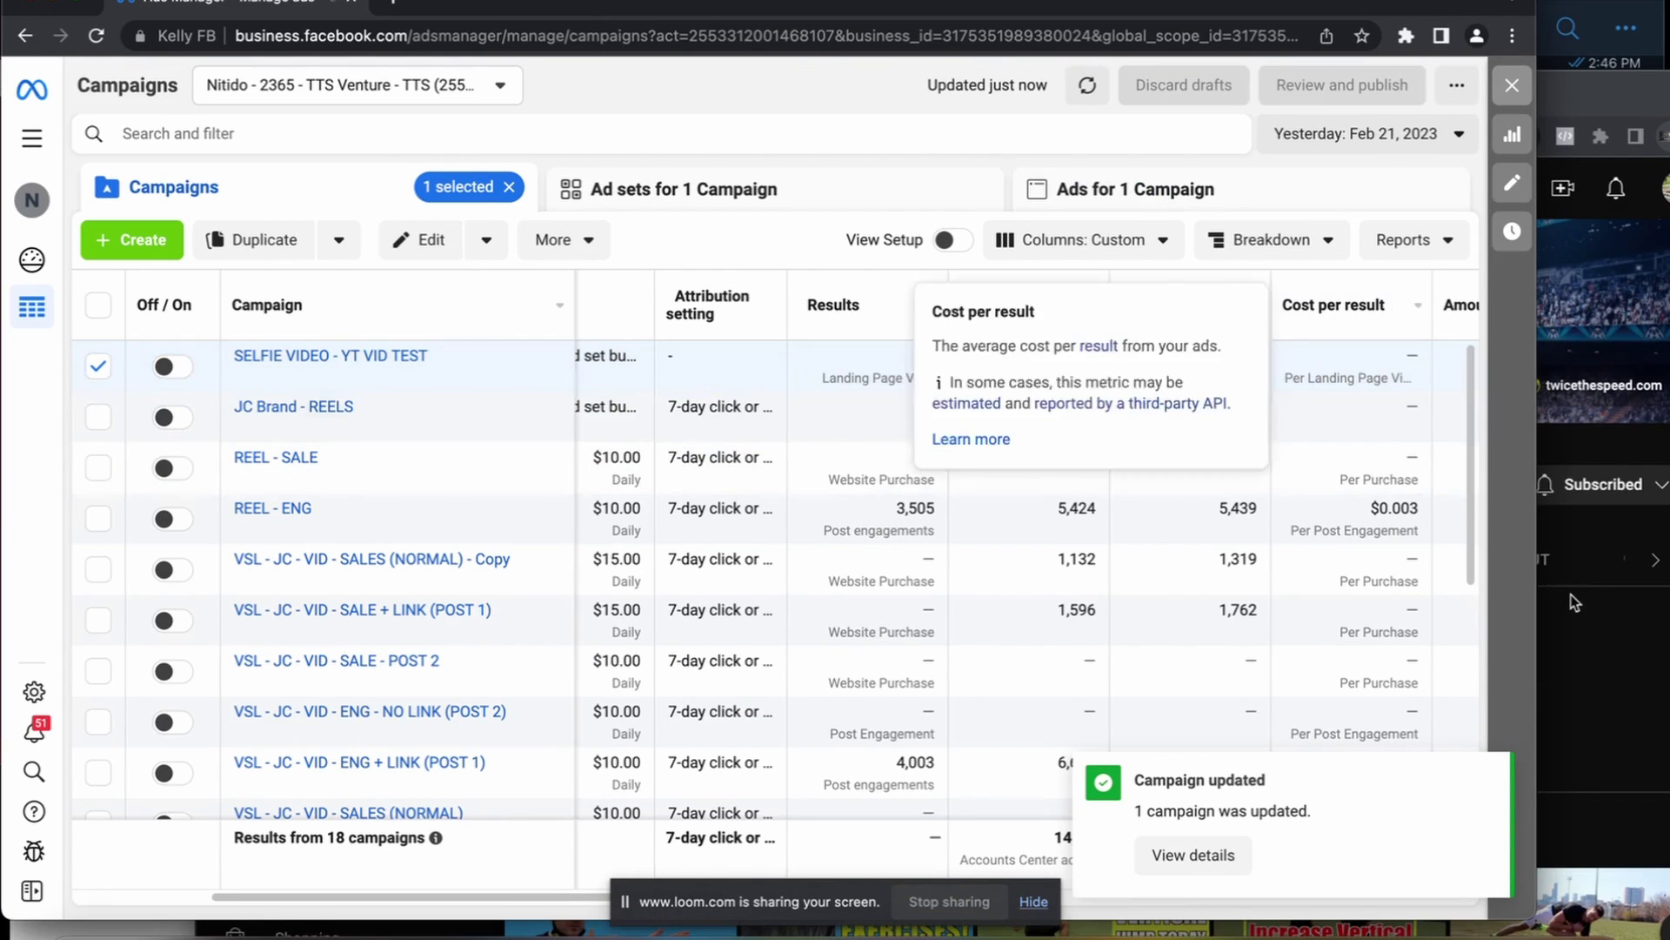
click(1605, 314)
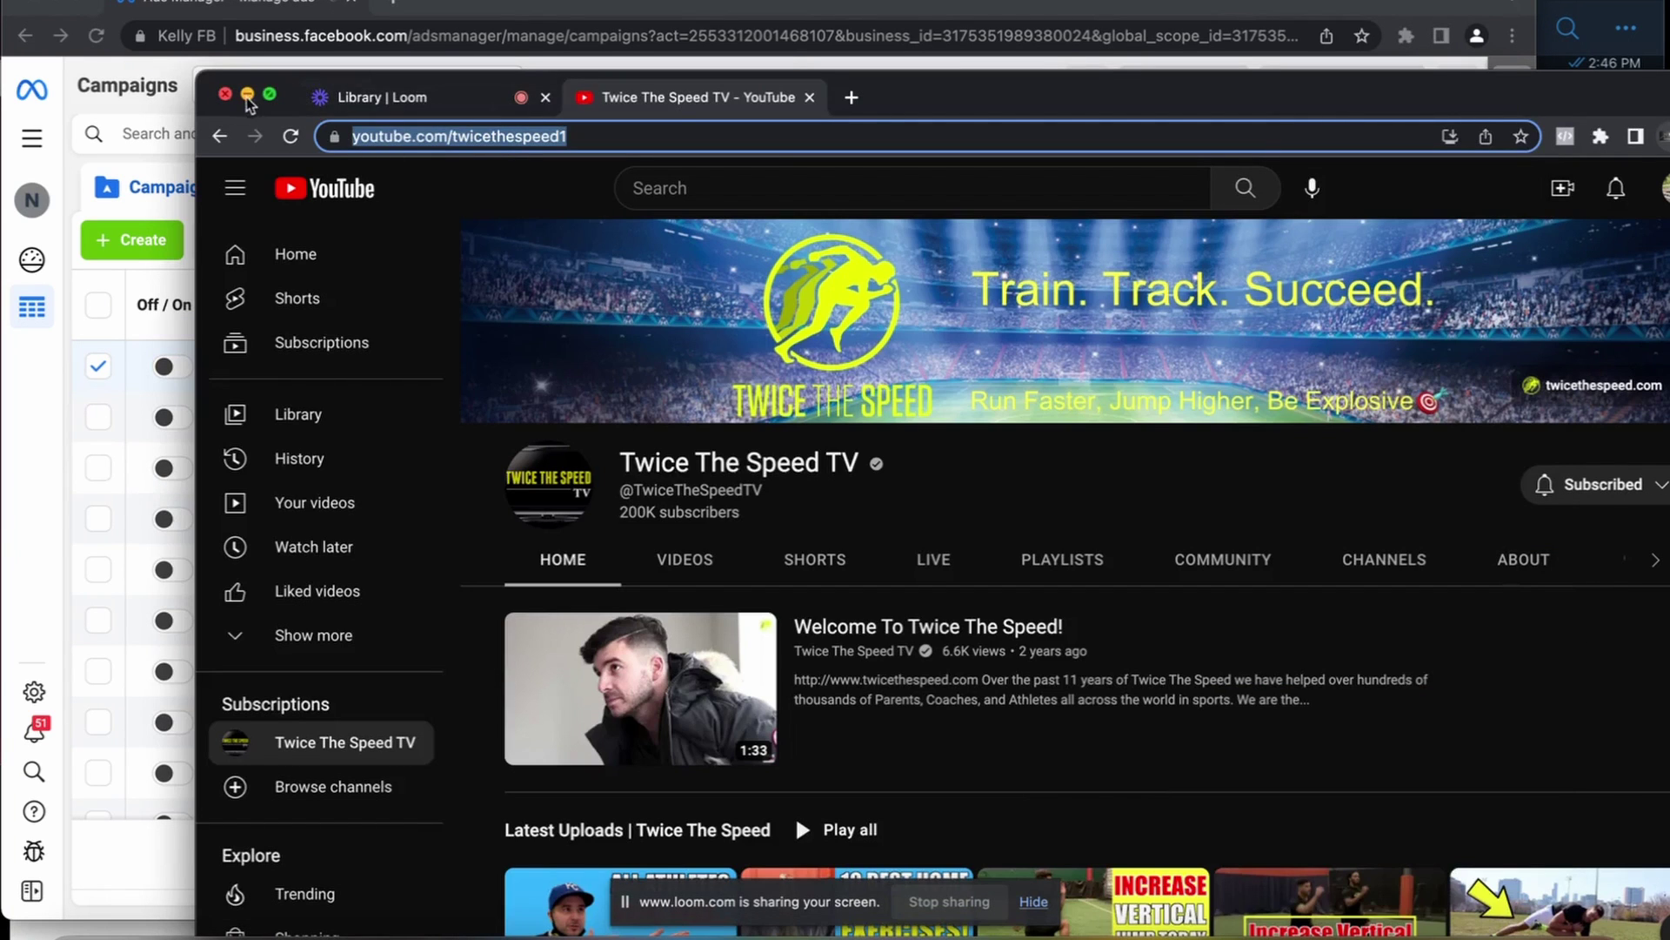
Switch to the Library | Loom tab and reposition its browser window.
click(382, 98)
drag(1122, 87, 1150, 55)
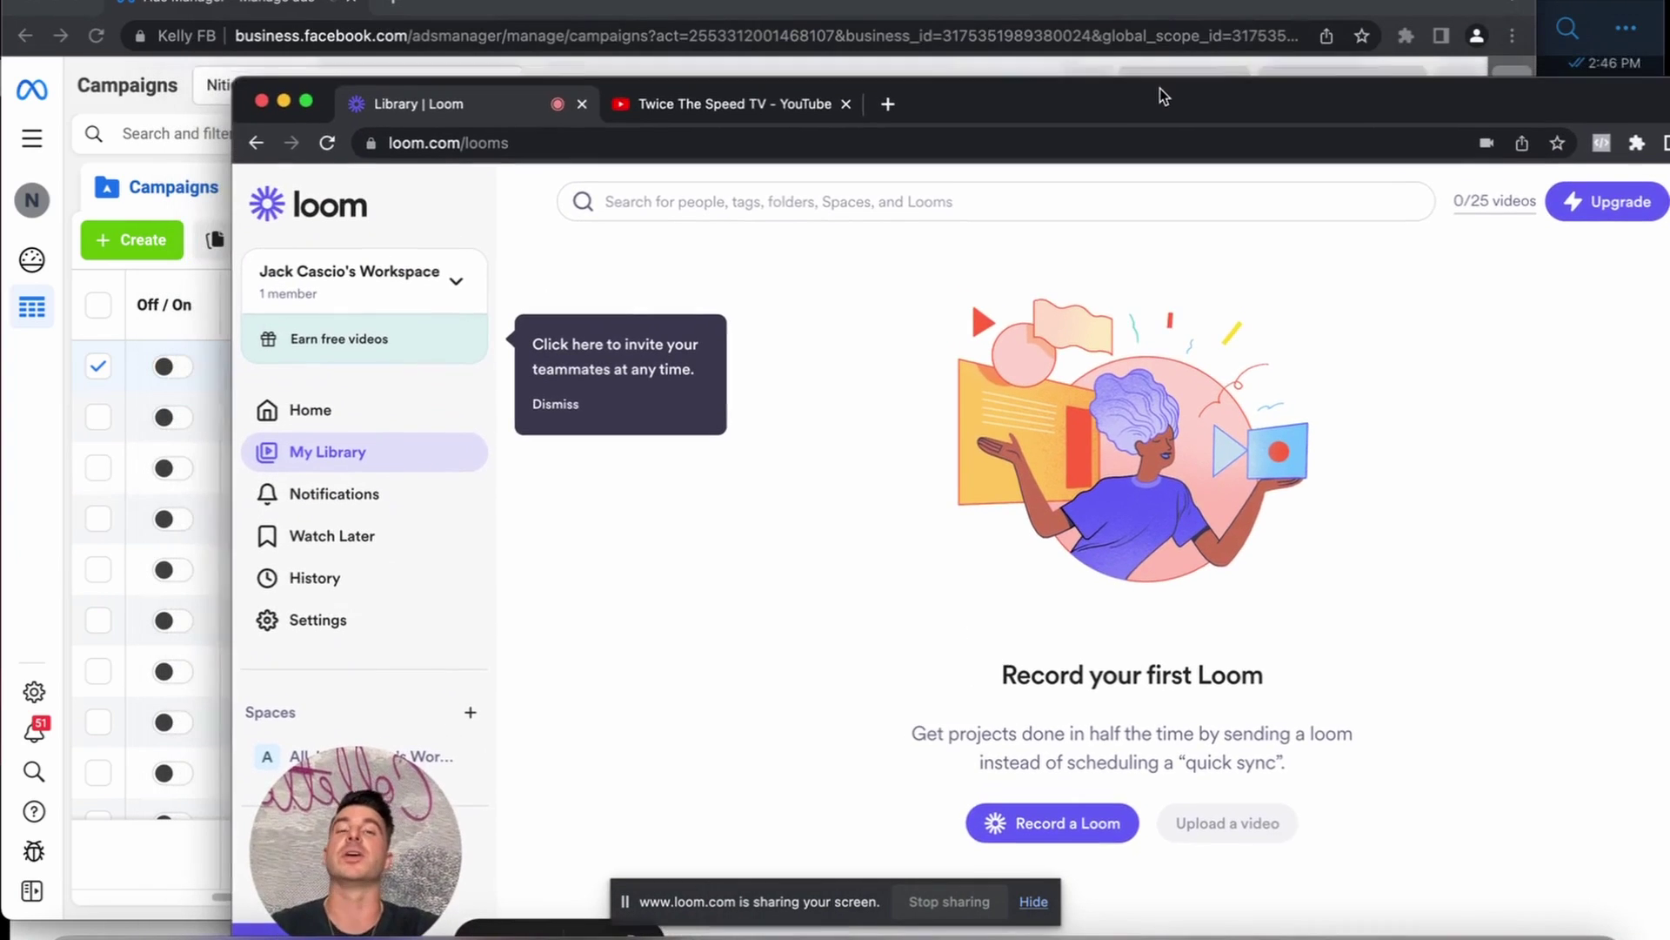